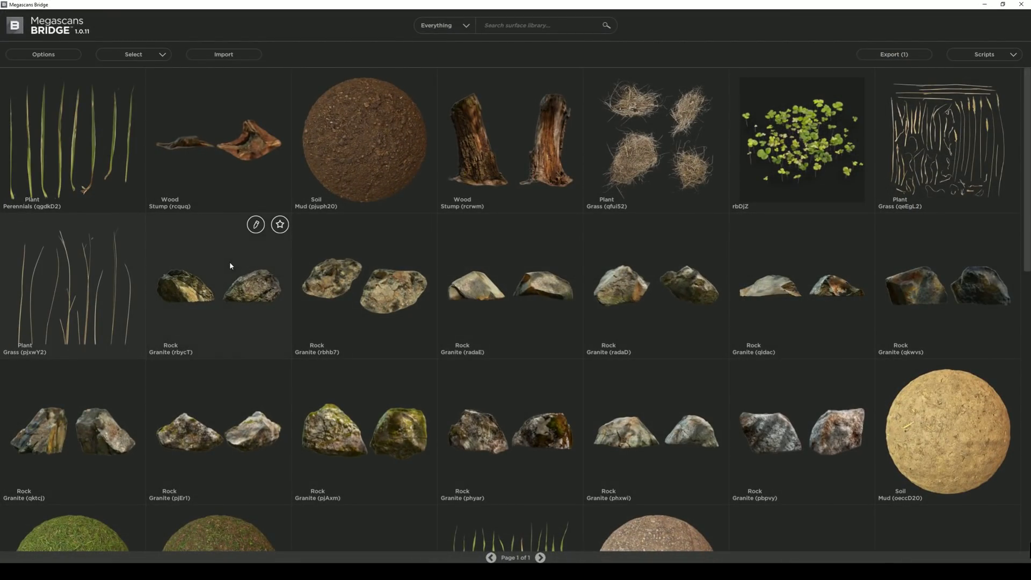
Send the Grass (pjxwY2) atlas to 3ds Max as a Redshift material using source-folder images, then minimize Bridge.
{"action": "left_click", "coordinate": [70, 264]}
{"action": "left_click", "coordinate": [997, 55]}
{"action": "mouse_move", "coordinate": [973, 84]}
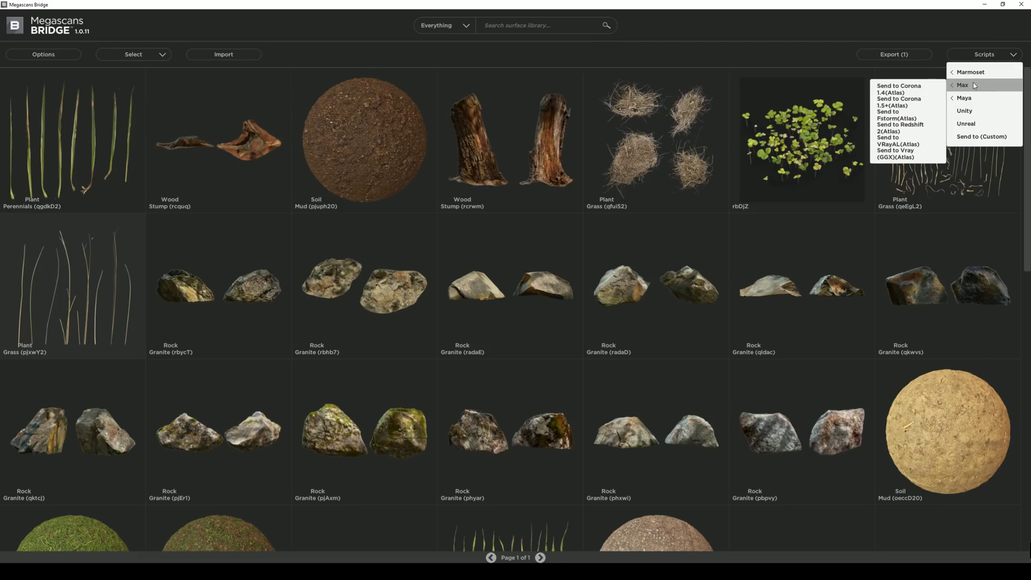
{"action": "left_click", "coordinate": [916, 128]}
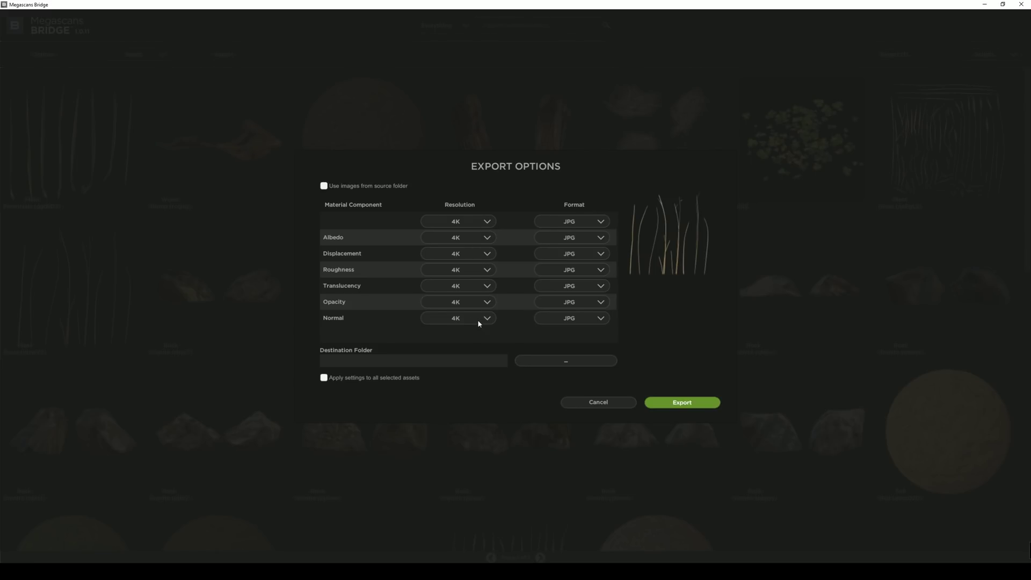
{"action": "left_click", "coordinate": [323, 186]}
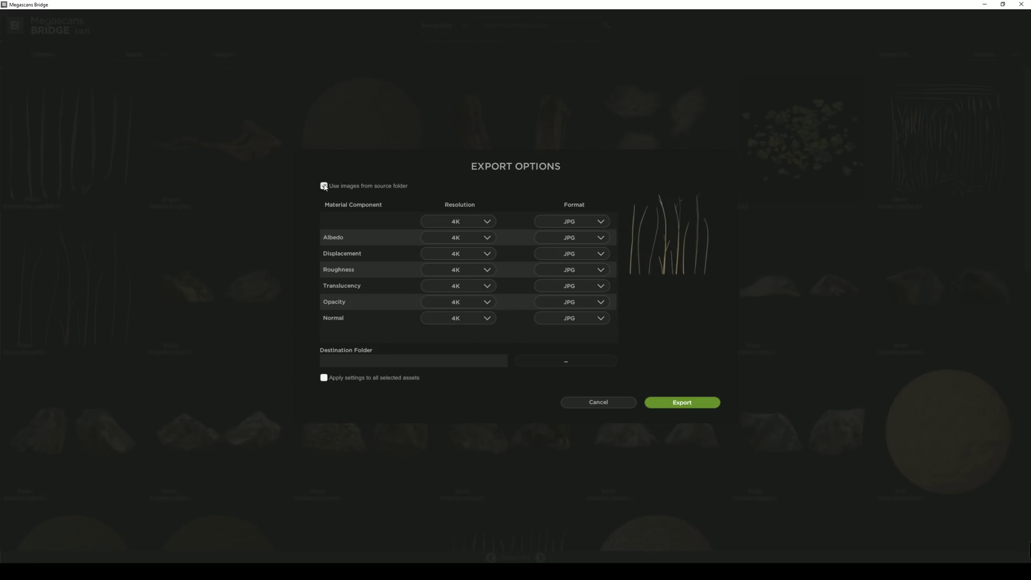
{"action": "left_click", "coordinate": [686, 405]}
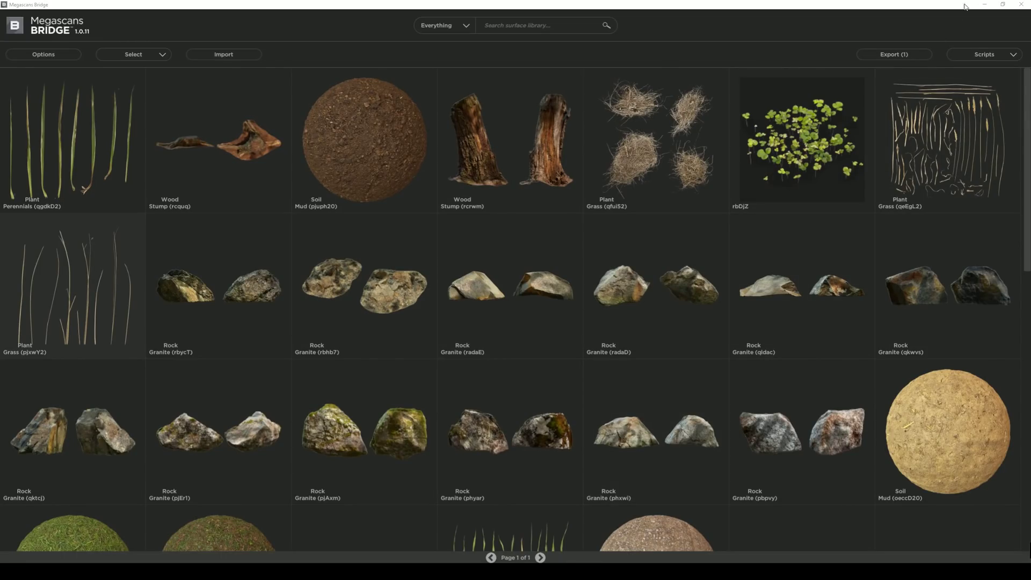
{"action": "left_click", "coordinate": [984, 7]}
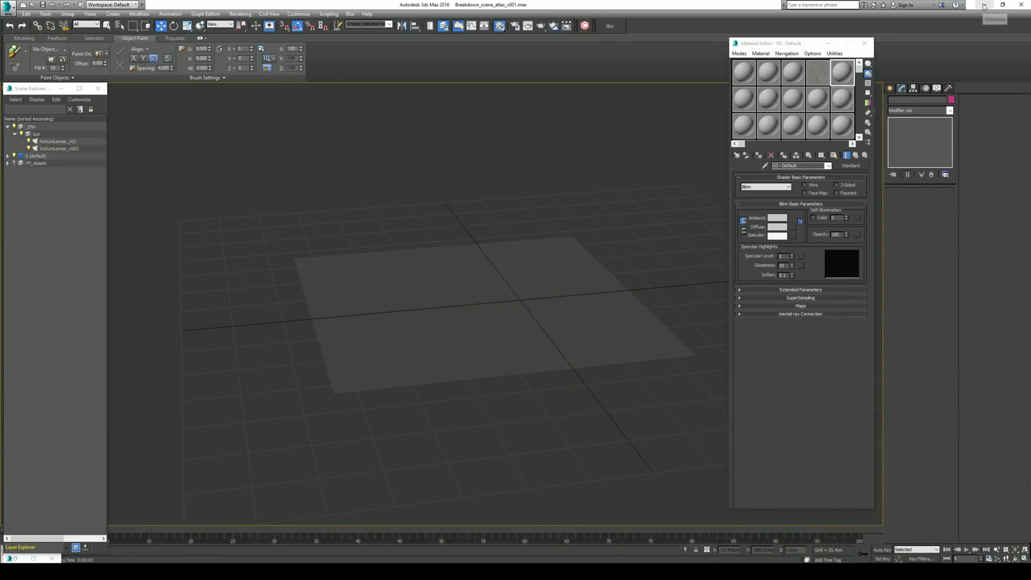
Draw a new plane and rotate it 90° on X so it stands upright.
{"action": "left_click", "coordinate": [817, 74]}
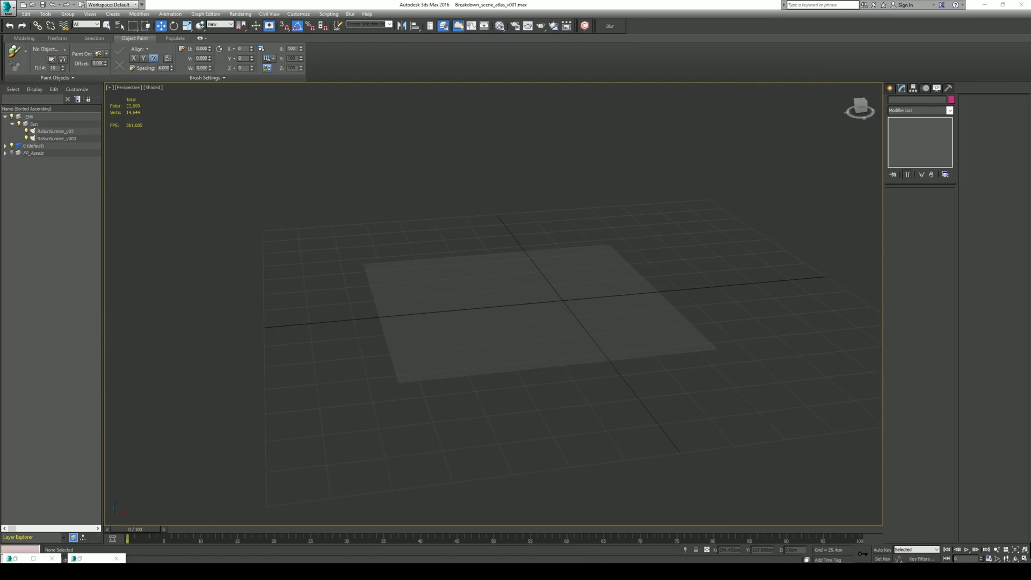
{"action": "left_click", "coordinate": [889, 89]}
{"action": "left_click", "coordinate": [935, 173]}
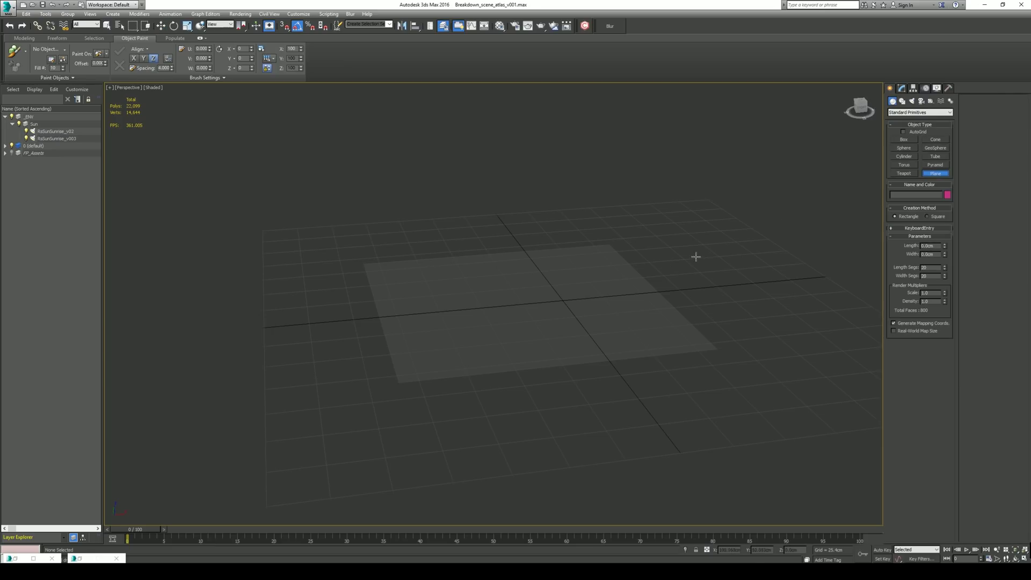
{"action": "left_click_drag", "start_coordinate": [675, 272], "coordinate": [719, 280]}
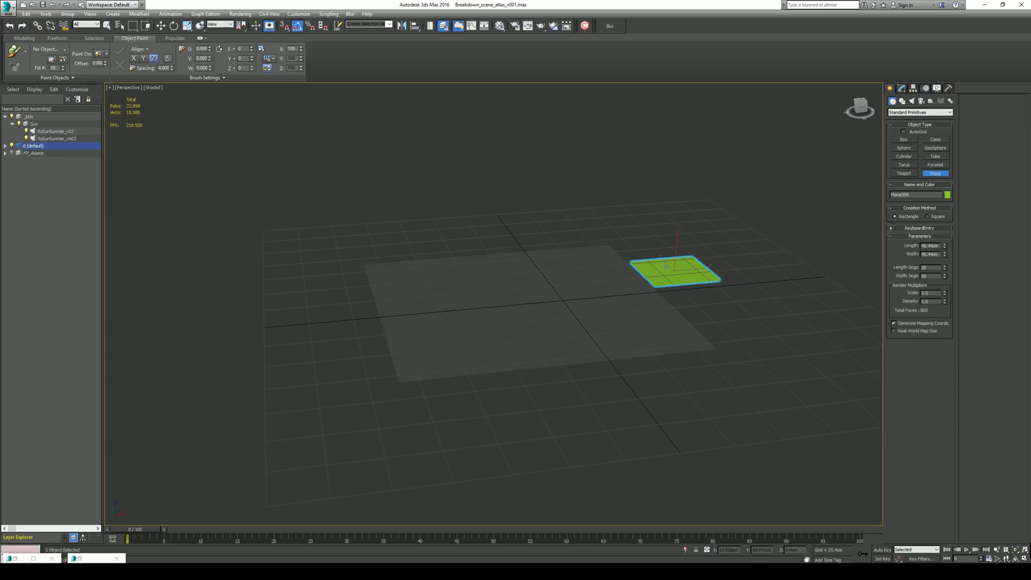
{"action": "key", "text": "e"}
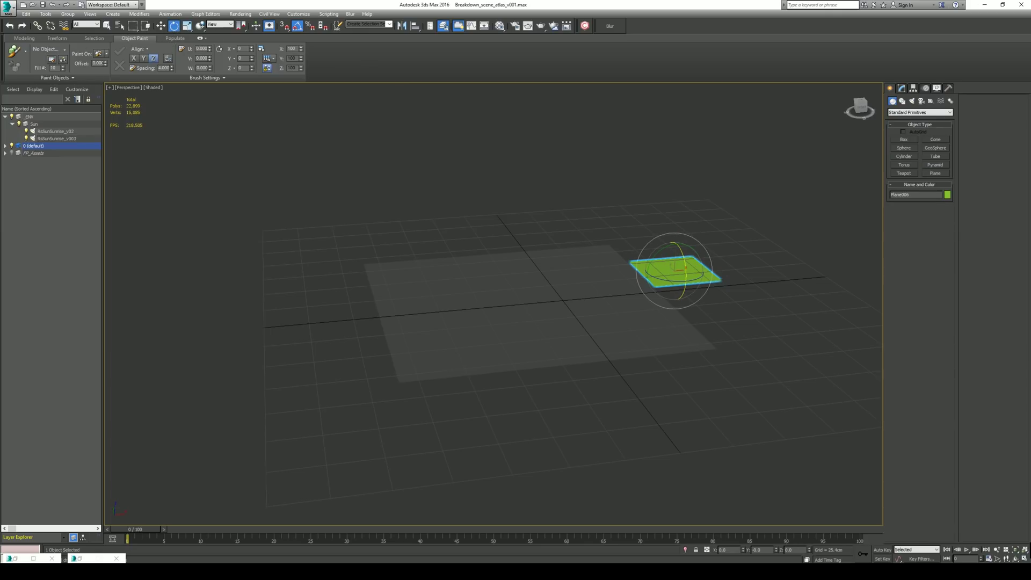
{"action": "left_click_drag", "start_coordinate": [683, 290], "coordinate": [683, 247]}
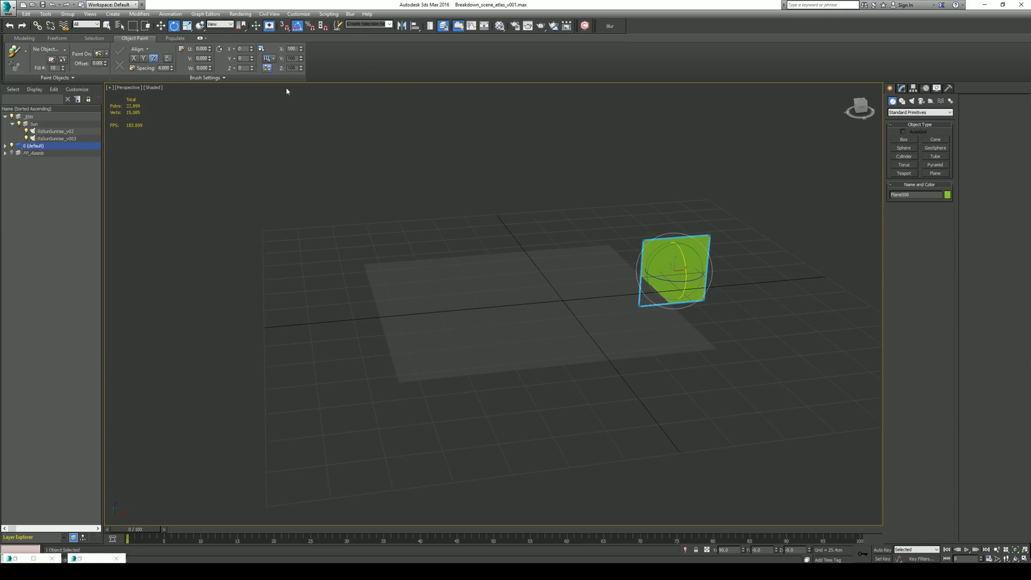
Zero the plane's X and Y position and raise it about 32.6 cm on Z.
{"action": "right_click", "coordinate": [161, 26]}
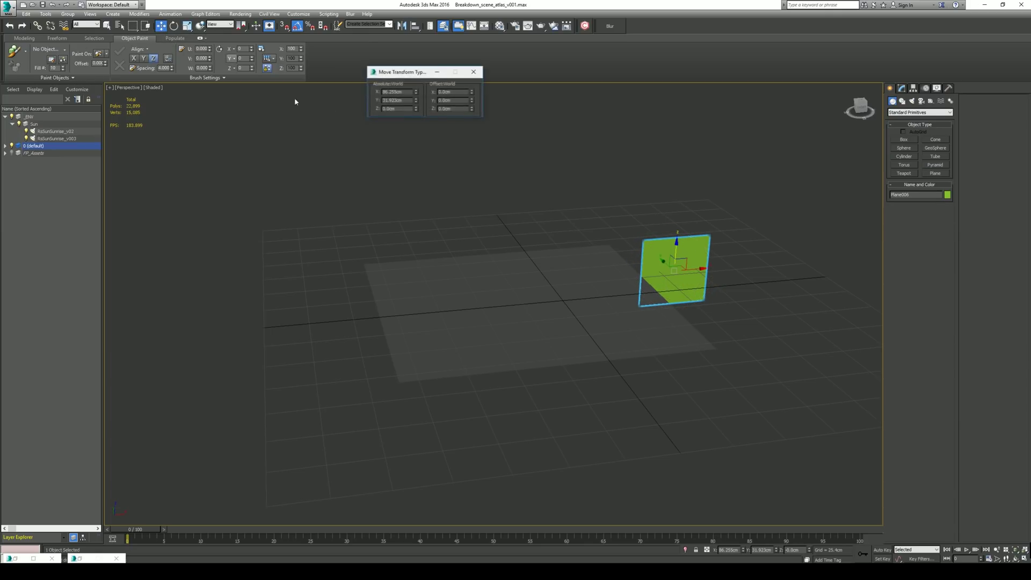
{"action": "right_click", "coordinate": [415, 92]}
{"action": "right_click", "coordinate": [416, 101]}
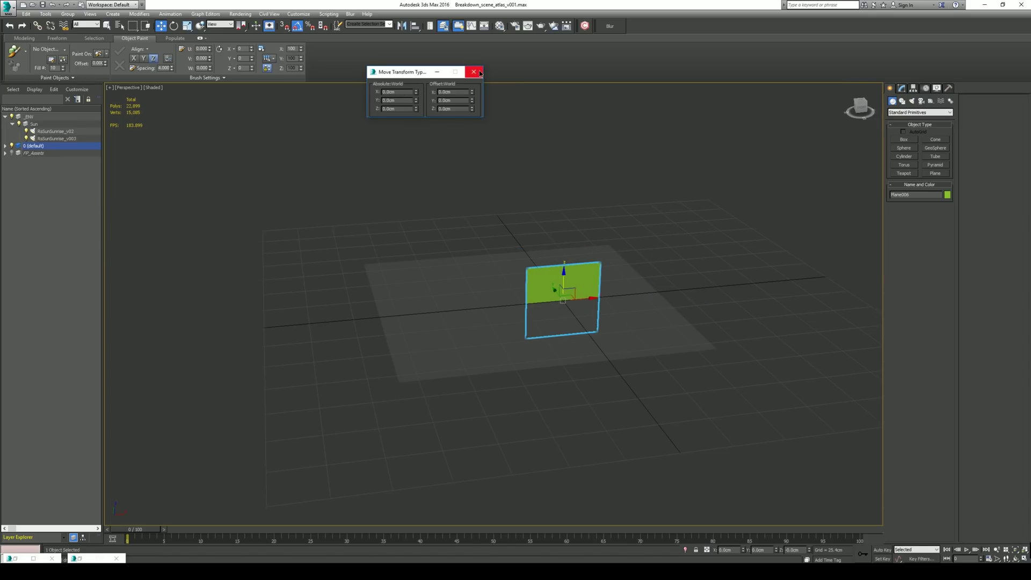
{"action": "left_click", "coordinate": [474, 72]}
{"action": "left_click_drag", "start_coordinate": [561, 277], "coordinate": [560, 225]}
Set the viewport to Shaded + Edged Faces and frame the selected plane, Plane006.
{"action": "left_click", "coordinate": [156, 92]}
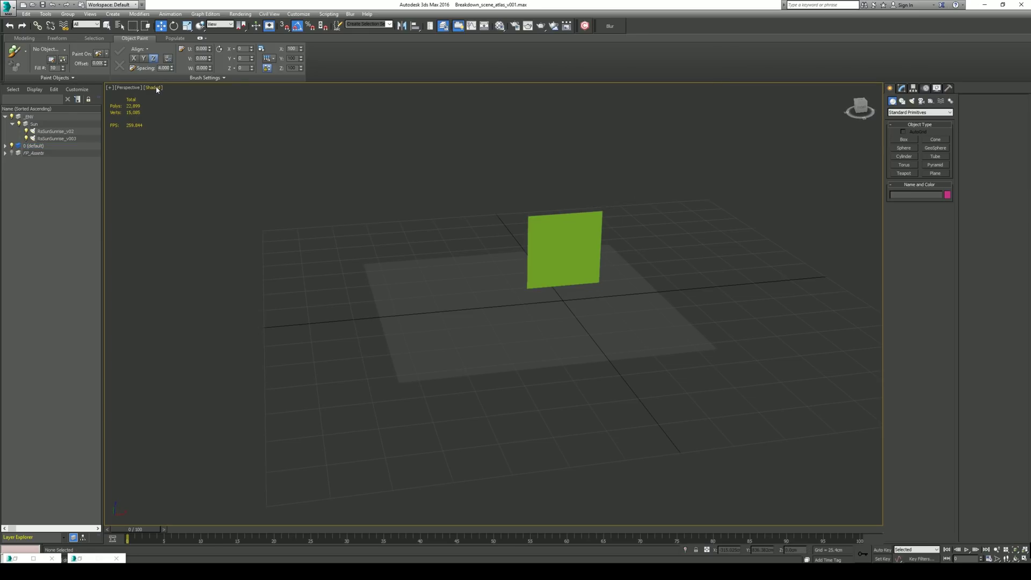
{"action": "left_click", "coordinate": [158, 90]}
{"action": "left_click", "coordinate": [178, 119]}
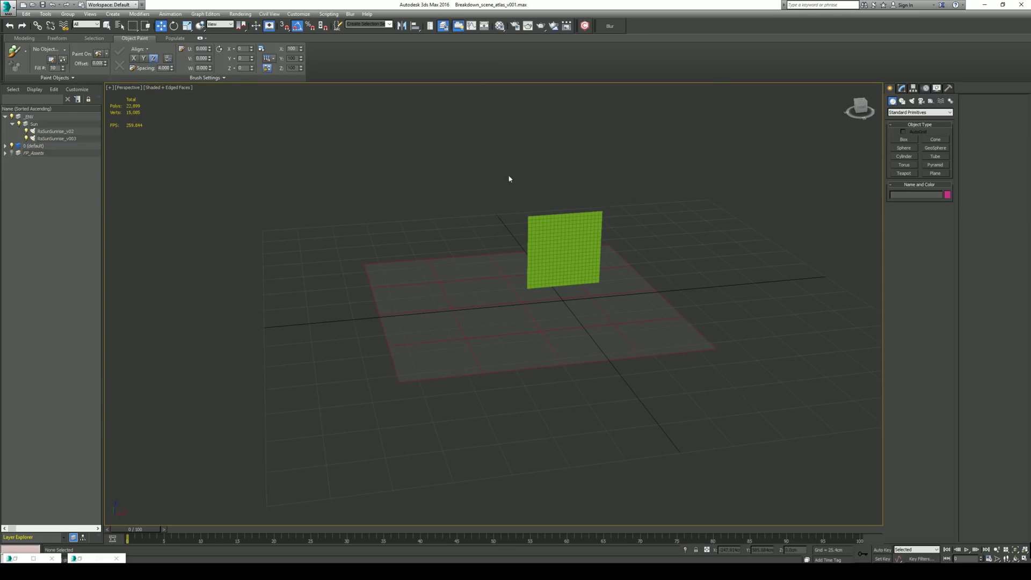
{"action": "left_click", "coordinate": [576, 220]}
{"action": "key", "text": "z"}
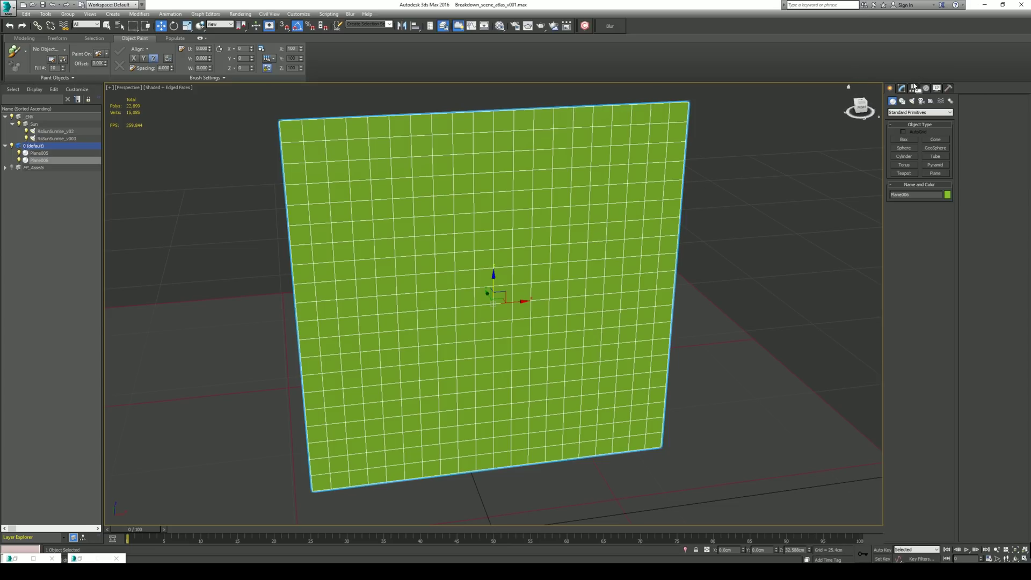
{"action": "left_click", "coordinate": [901, 88]}
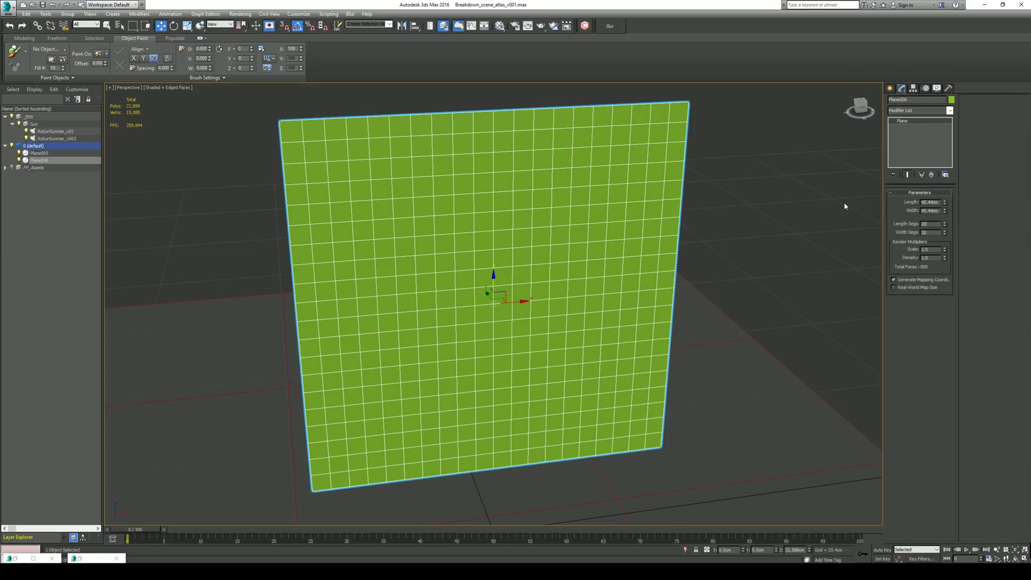
Add an Edit Poly modifier to the plane.
{"action": "left_click", "coordinate": [949, 110]}
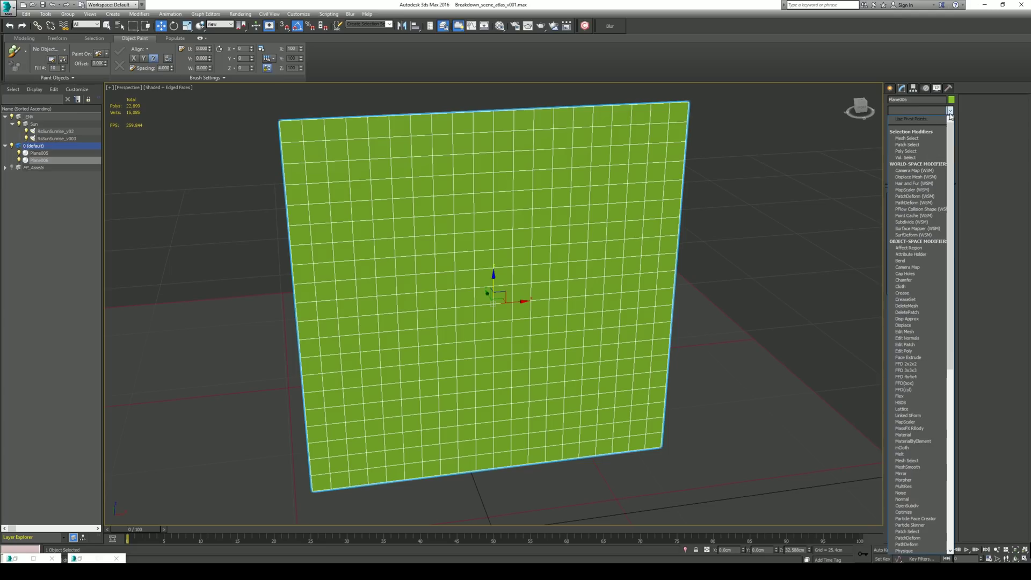
{"action": "scroll", "coordinate": [950, 143], "scroll_direction": "down", "scroll_amount": 8}
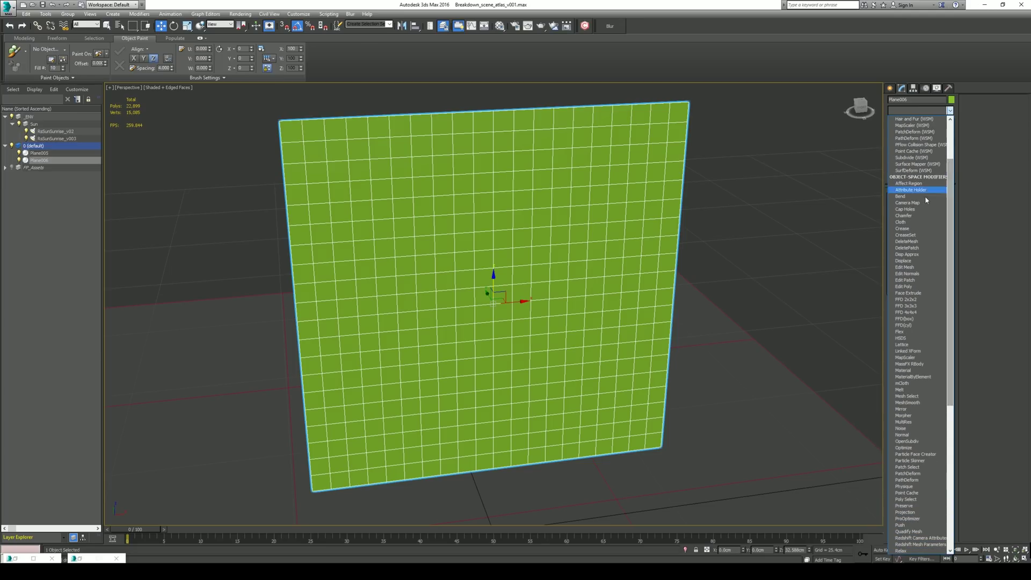
{"action": "left_click", "coordinate": [907, 195]}
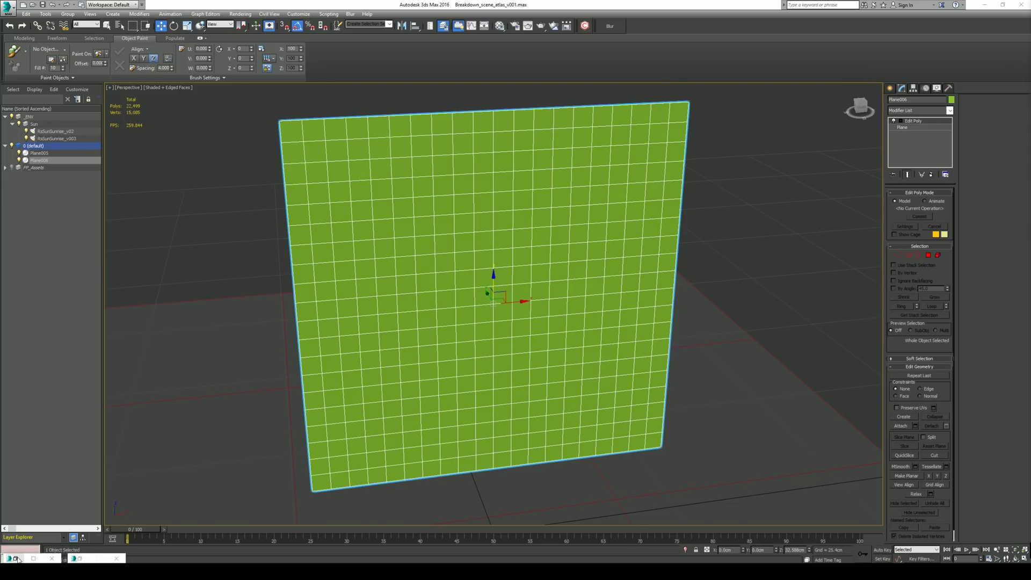
Assign MAT_Plant_Grass and show its opacity map shaded in the viewport.
{"action": "left_click", "coordinate": [79, 558]}
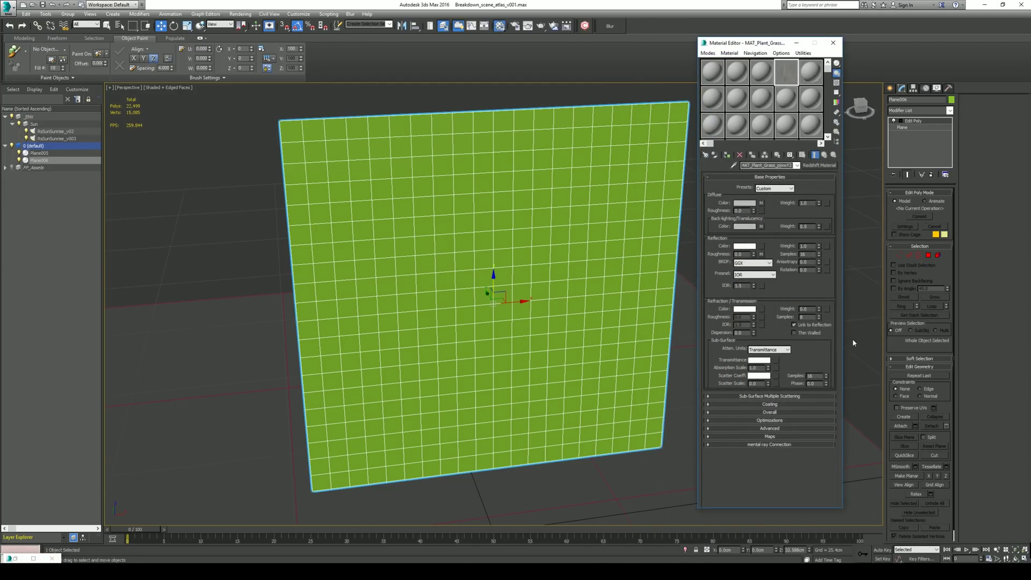
{"action": "left_click", "coordinate": [727, 156]}
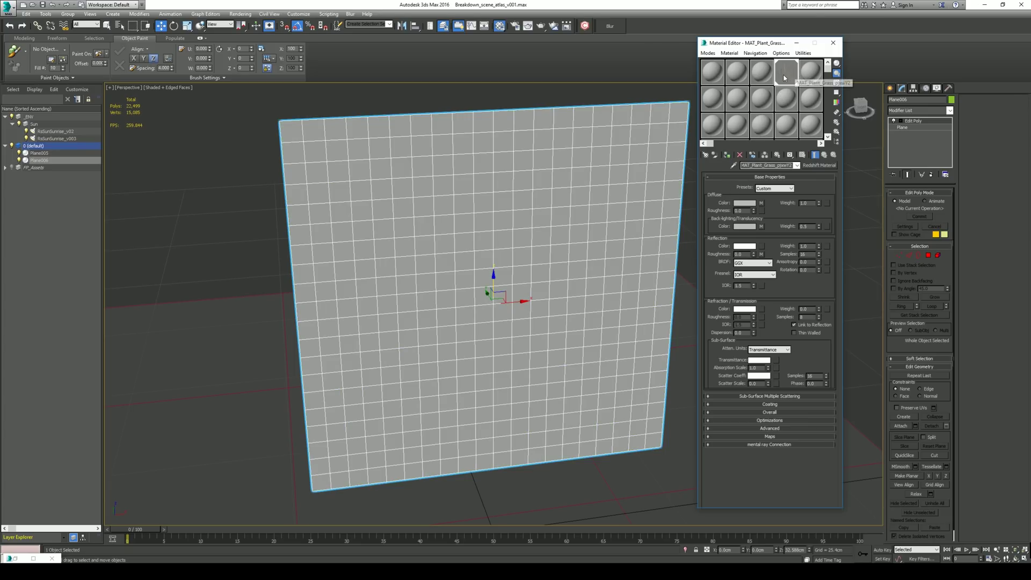
{"action": "left_click", "coordinate": [751, 436]}
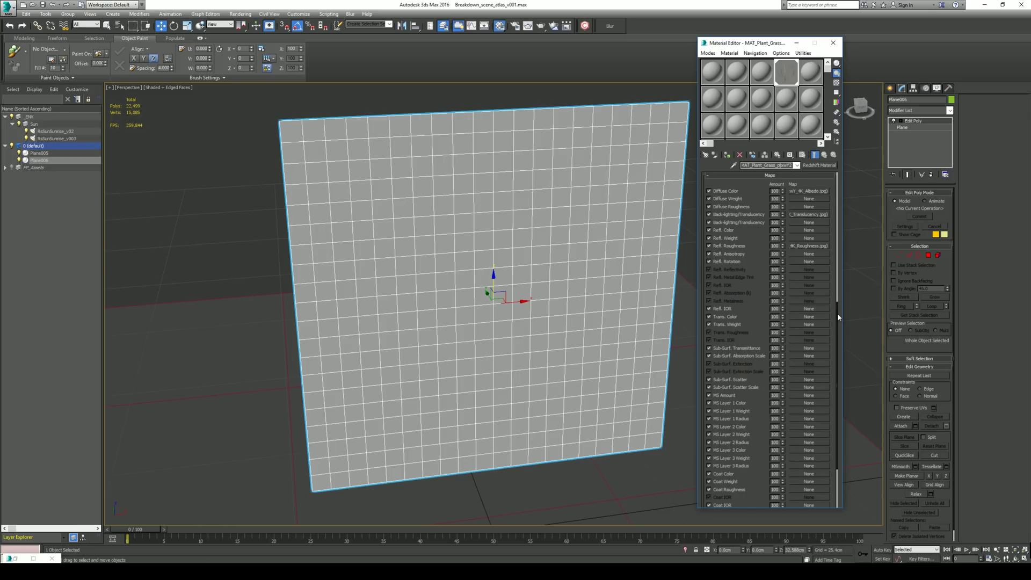
{"action": "left_click_drag", "start_coordinate": [838, 317], "coordinate": [841, 391]}
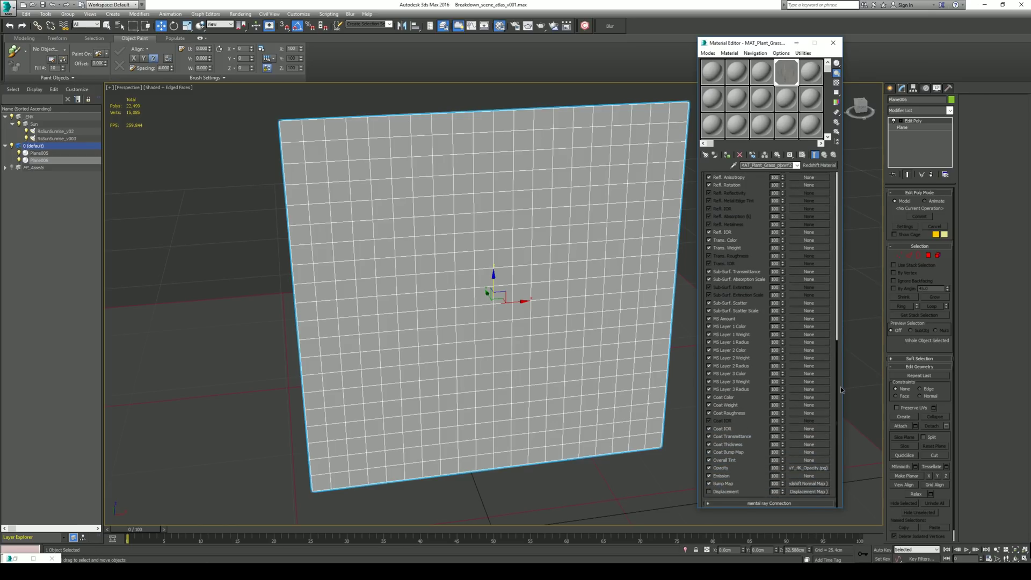
{"action": "left_click", "coordinate": [806, 467]}
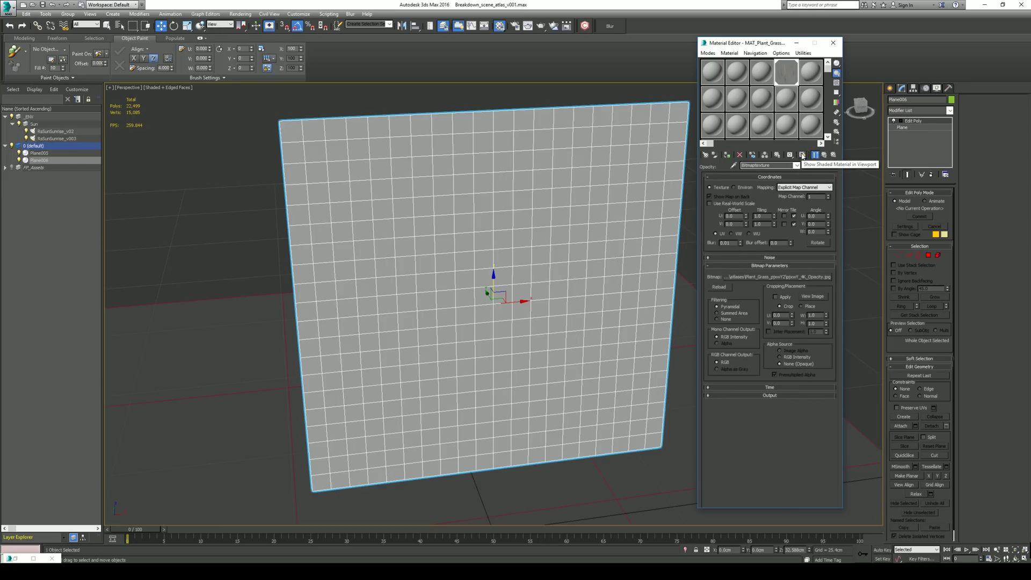
{"action": "left_click", "coordinate": [802, 155]}
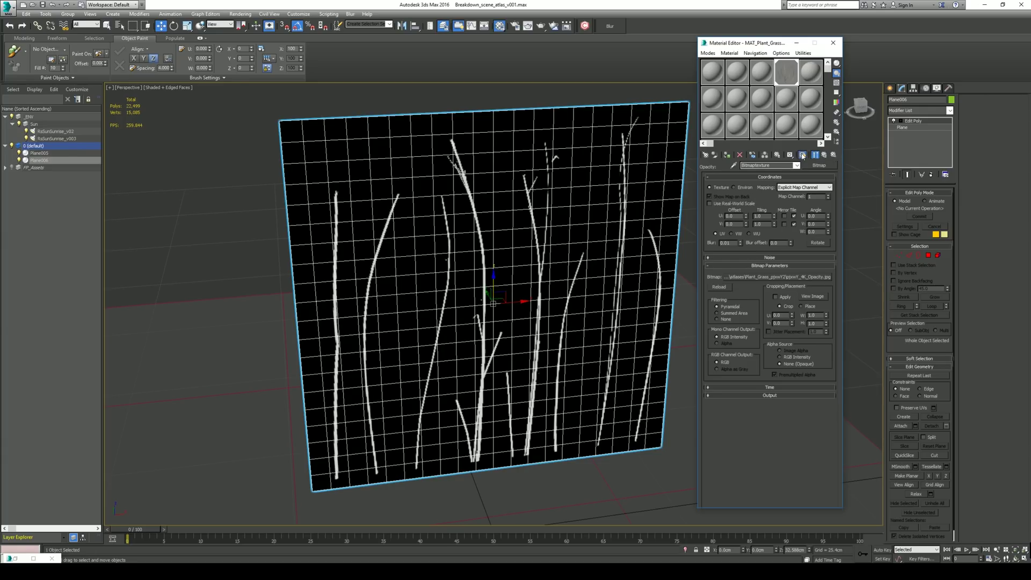
Enable Cut at vertex level and zoom in on the grass blades in the Front view.
{"action": "left_click", "coordinate": [796, 43]}
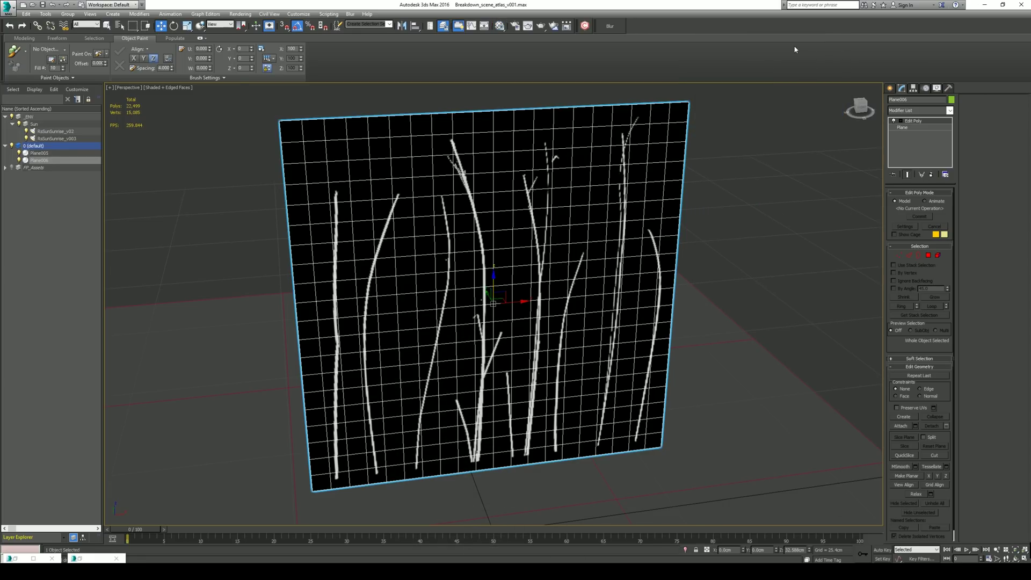
{"action": "left_click", "coordinate": [901, 258]}
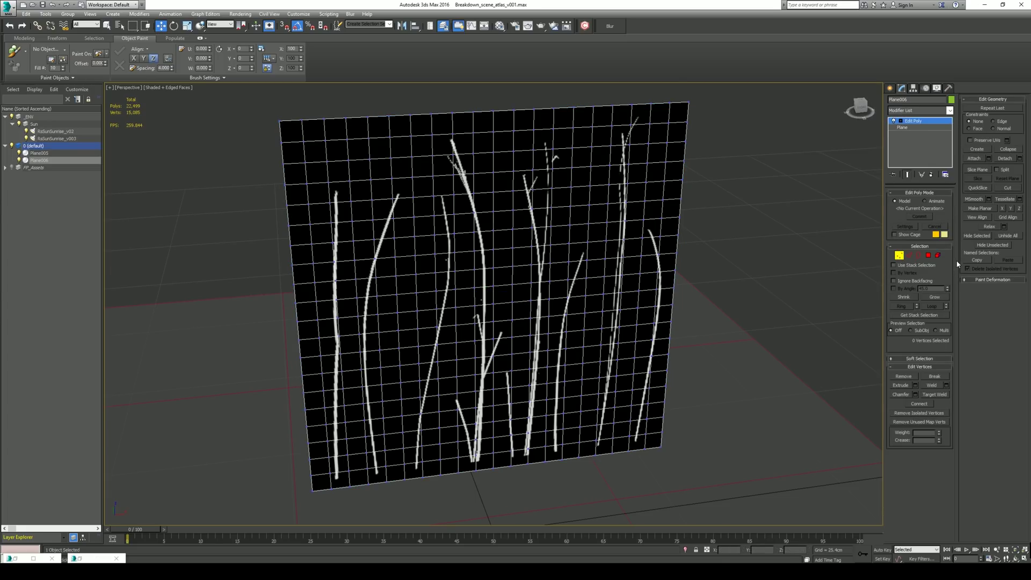
{"action": "left_click", "coordinate": [1005, 187]}
{"action": "left_click", "coordinate": [132, 90]}
{"action": "left_click", "coordinate": [180, 154]}
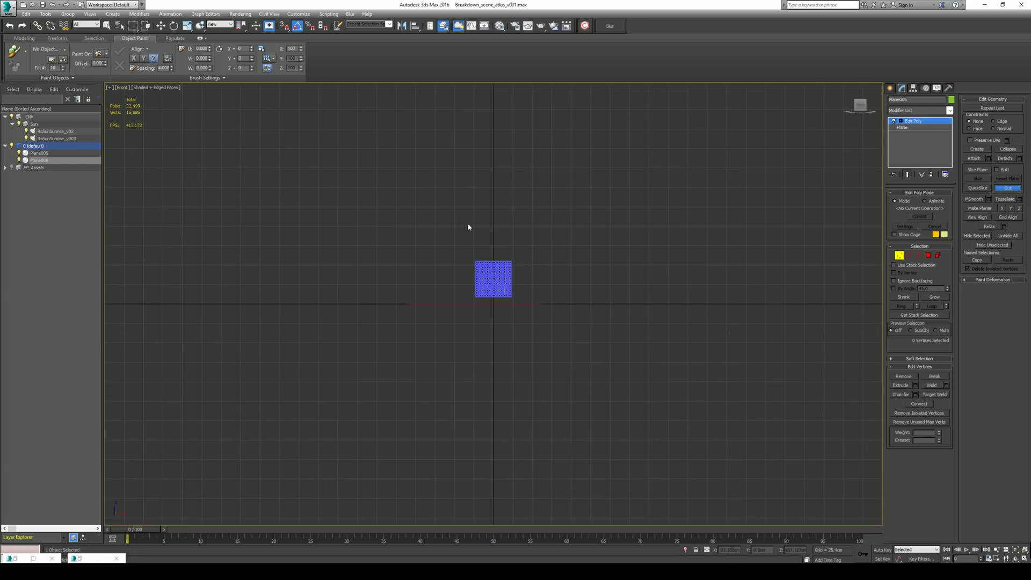
{"action": "key", "text": "z"}
{"action": "scroll", "coordinate": [592, 267], "scroll_direction": "up", "scroll_amount": 3}
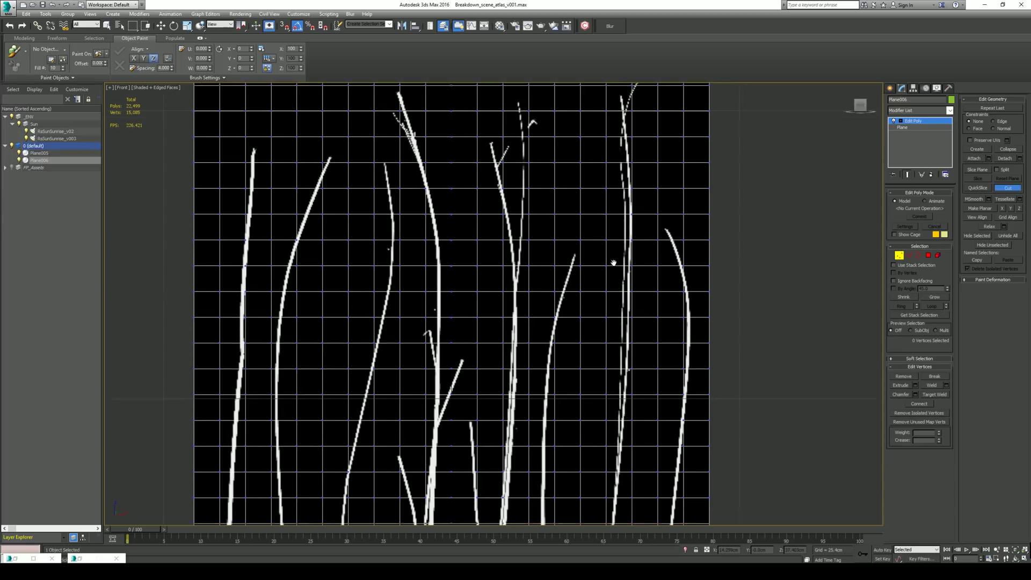
{"action": "middle_click_drag", "start_coordinate": [610, 260], "coordinate": [575, 188]}
{"action": "scroll", "coordinate": [610, 225], "scroll_direction": "up", "scroll_amount": 2}
{"action": "scroll", "coordinate": [631, 177], "scroll_direction": "up", "scroll_amount": 3}
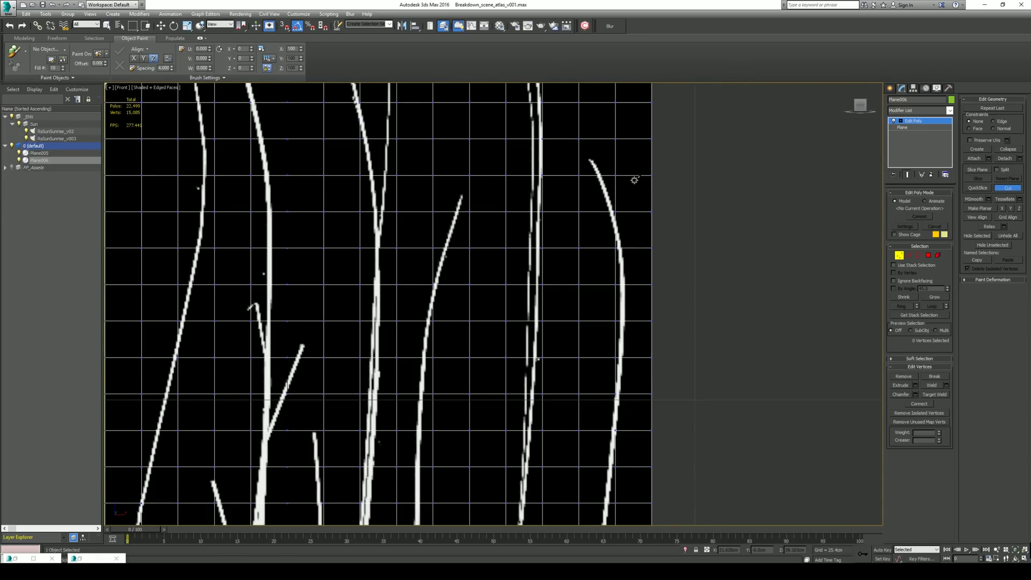
{"action": "scroll", "coordinate": [617, 161], "scroll_direction": "down", "scroll_amount": 2}
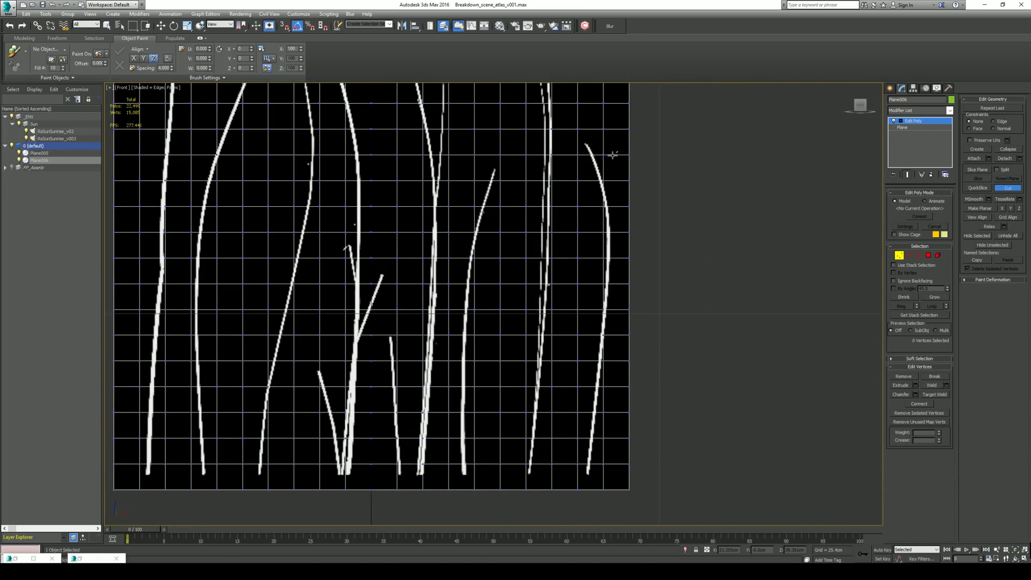
Cut an outline around the rightmost grass blade from tip to bottom edge.
{"action": "left_click", "coordinate": [593, 125]}
{"action": "left_click", "coordinate": [613, 146]}
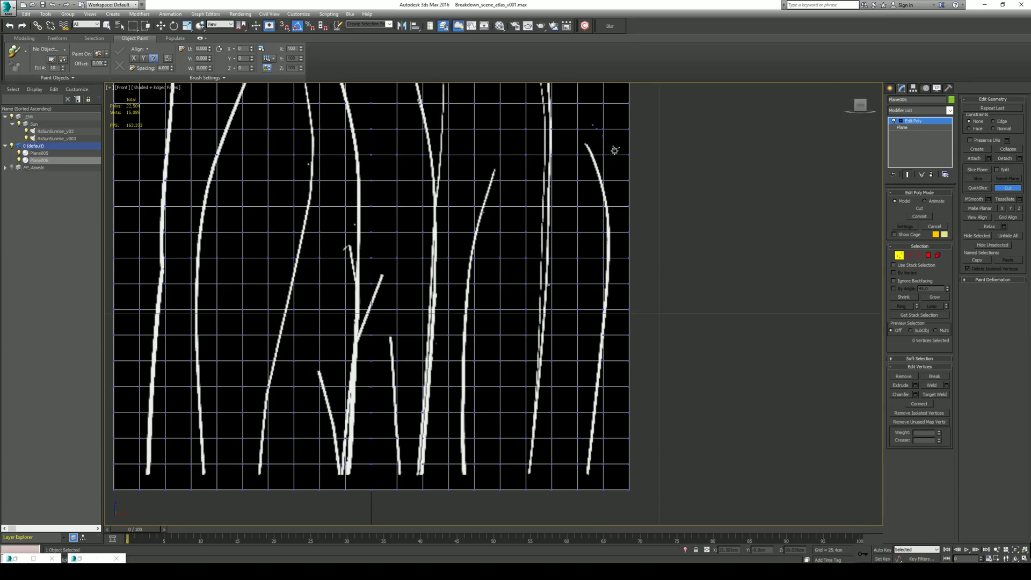
{"action": "left_click", "coordinate": [619, 186]}
{"action": "left_click", "coordinate": [622, 251]}
{"action": "left_click", "coordinate": [615, 314]}
{"action": "left_click", "coordinate": [613, 386]}
{"action": "left_click", "coordinate": [611, 448]}
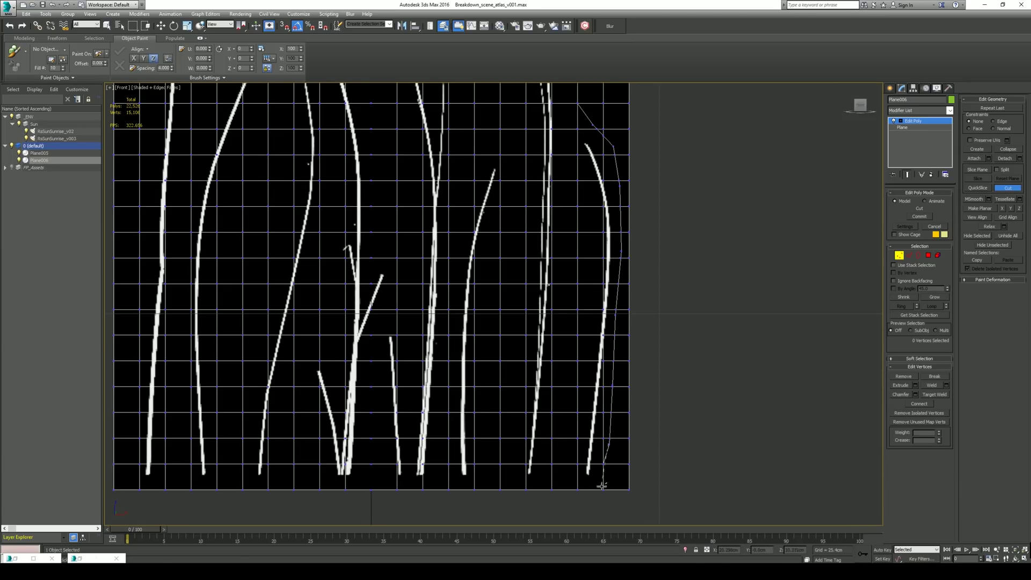
{"action": "left_click", "coordinate": [603, 487]}
{"action": "left_click", "coordinate": [570, 481]}
{"action": "left_click", "coordinate": [600, 244]}
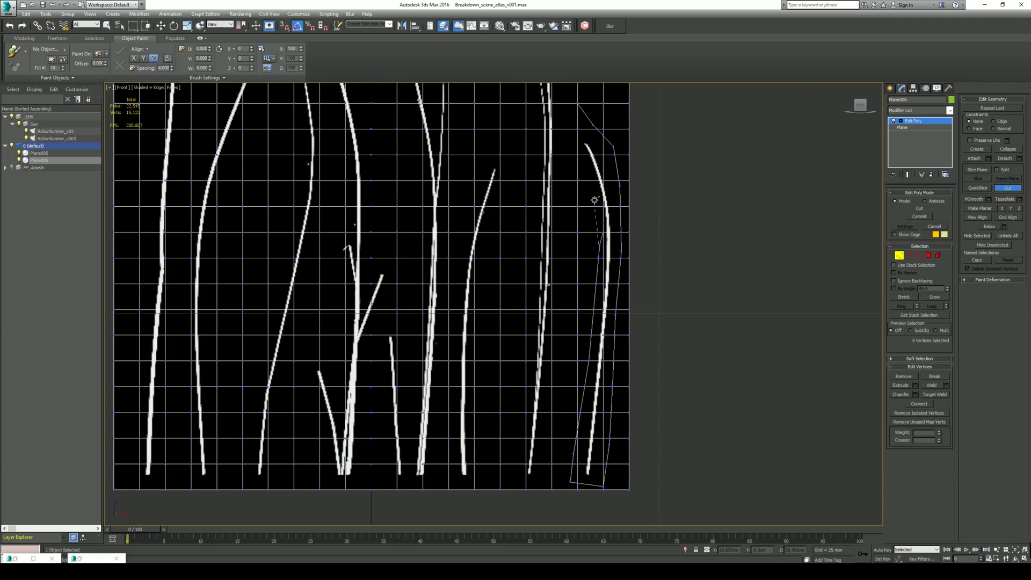
{"action": "left_click", "coordinate": [594, 195]}
{"action": "left_click", "coordinate": [566, 133]}
{"action": "left_click", "coordinate": [578, 103]}
Cut an outline around the second grass blade between the plane's top and bottom edges.
{"action": "middle_click_drag", "start_coordinate": [541, 156], "coordinate": [557, 196]}
{"action": "scroll", "coordinate": [557, 196], "scroll_direction": "down", "scroll_amount": 5}
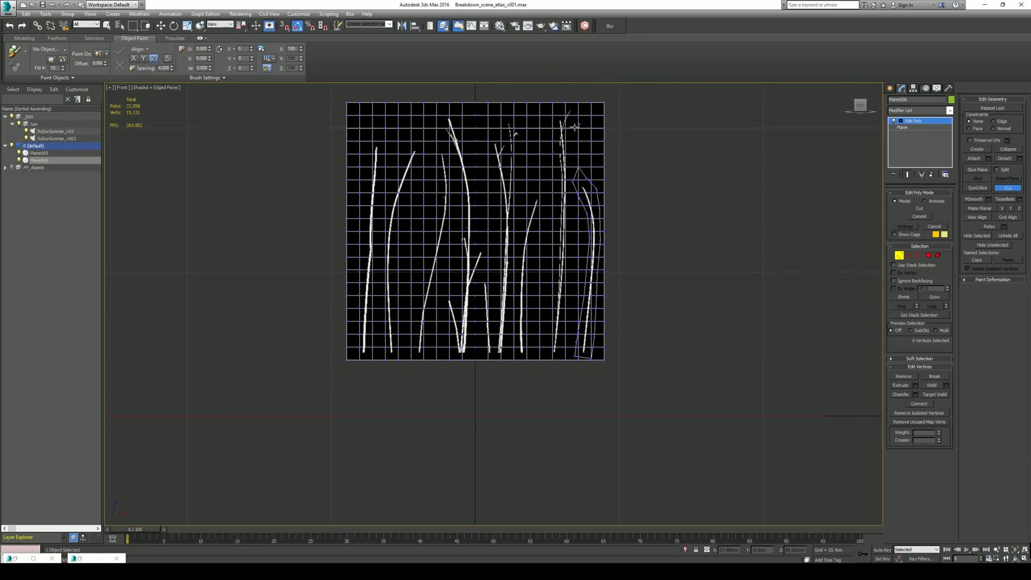
{"action": "left_click", "coordinate": [561, 104]}
{"action": "left_click", "coordinate": [545, 355]}
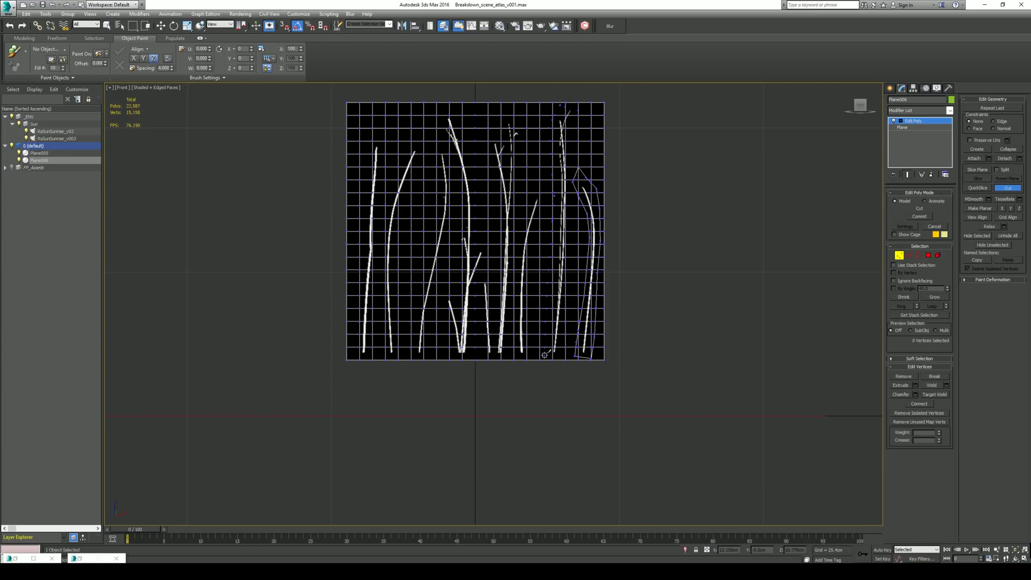
{"action": "left_click", "coordinate": [573, 189]}
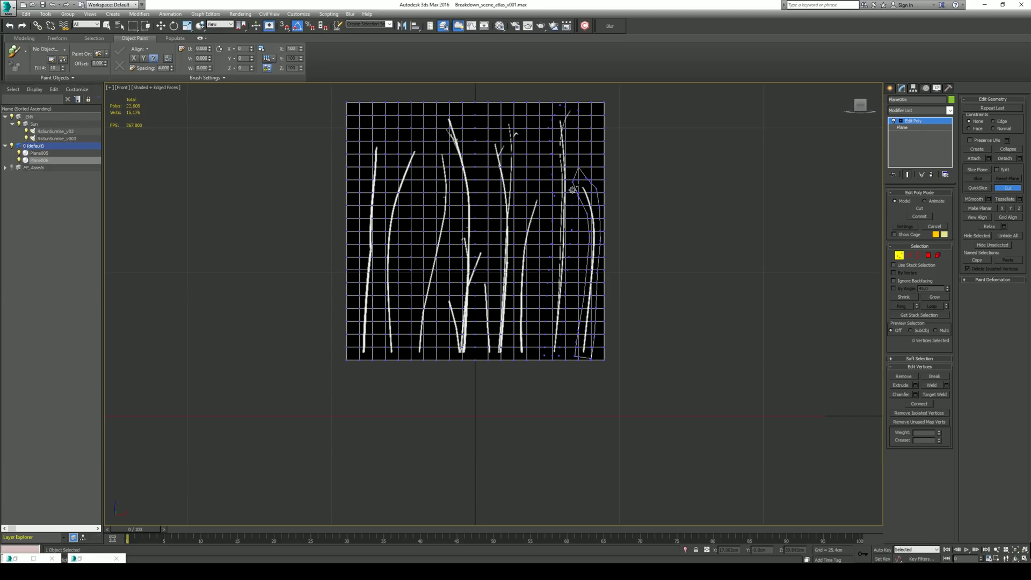
{"action": "left_click", "coordinate": [570, 105]}
{"action": "left_click", "coordinate": [561, 105]}
Turn off Cut, switch to Polygon level and select the blade strip's top polygon.
{"action": "middle_click_drag", "start_coordinate": [776, 71], "coordinate": [752, 101]}
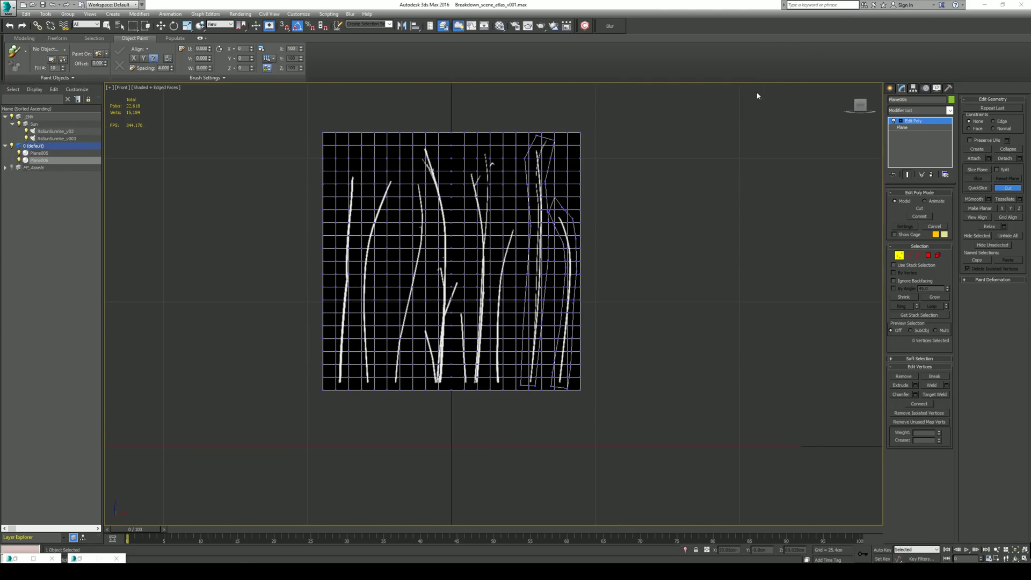
{"action": "left_click", "coordinate": [1008, 189]}
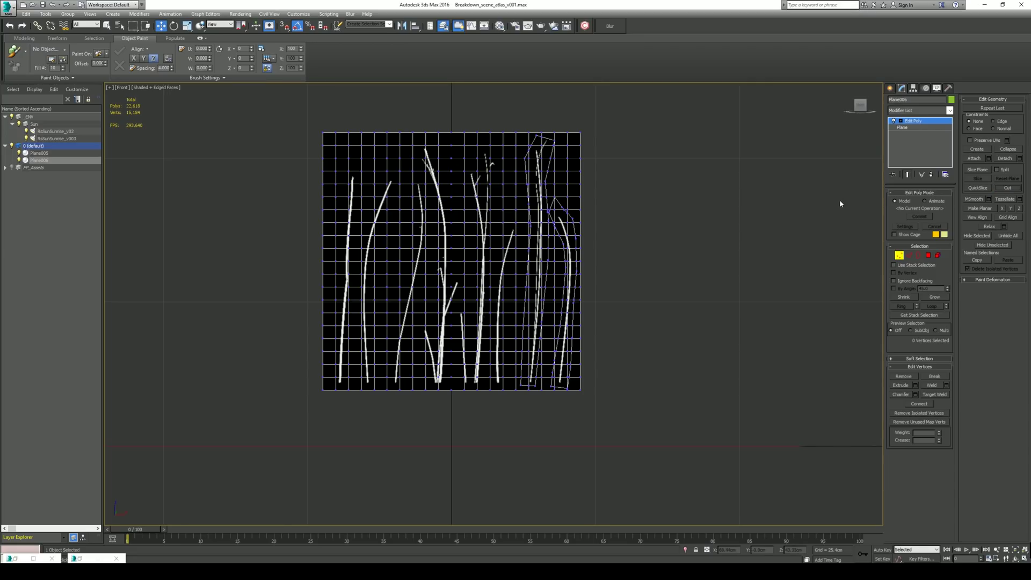
{"action": "left_click", "coordinate": [928, 255]}
{"action": "scroll", "coordinate": [561, 171], "scroll_direction": "up", "scroll_amount": 5}
{"action": "scroll", "coordinate": [547, 275], "scroll_direction": "down", "scroll_amount": 2}
{"action": "left_click", "coordinate": [516, 170]}
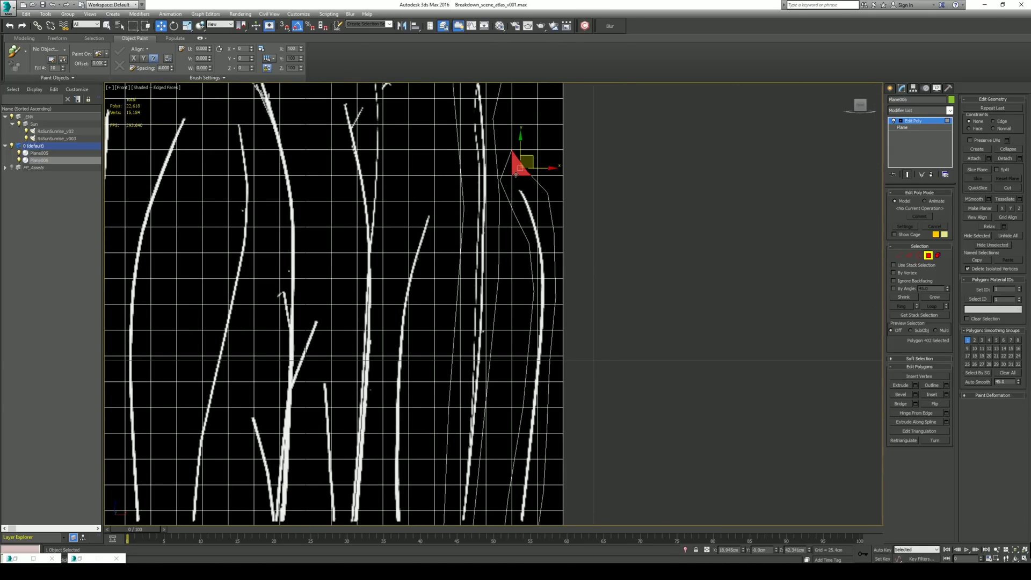
{"action": "key", "text": "q"}
Add the polygons down the upper part of the blade strip to the selection.
{"action": "left_click", "coordinate": [506, 171], "text": "ctrl"}
{"action": "left_click", "coordinate": [522, 190], "text": "ctrl"}
{"action": "left_click", "coordinate": [537, 194], "text": "ctrl"}
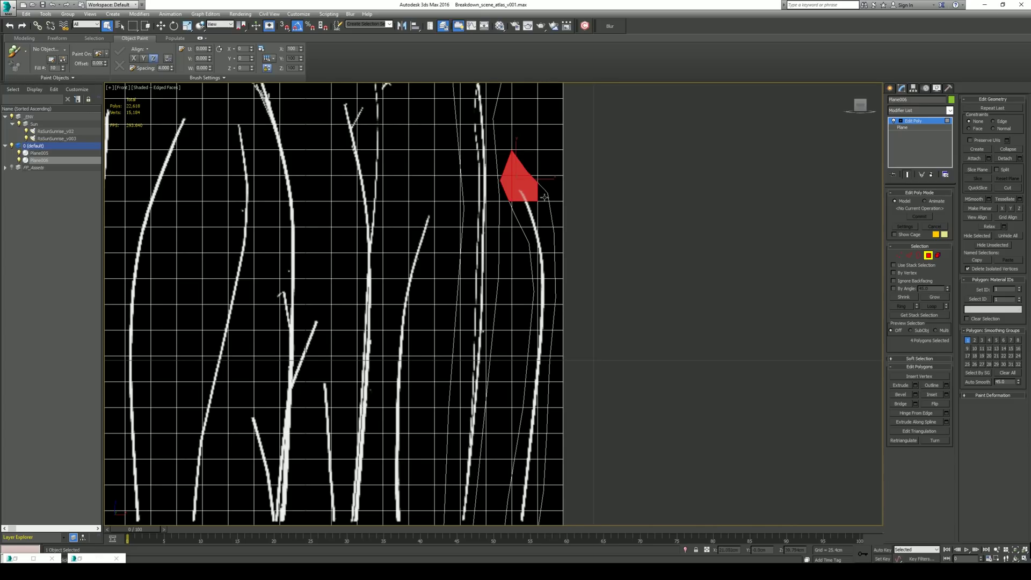
{"action": "left_click", "coordinate": [543, 191], "text": "ctrl"}
{"action": "left_click", "coordinate": [545, 215], "text": "ctrl"}
{"action": "left_click", "coordinate": [526, 217], "text": "ctrl"}
{"action": "left_click", "coordinate": [533, 242], "text": "ctrl"}
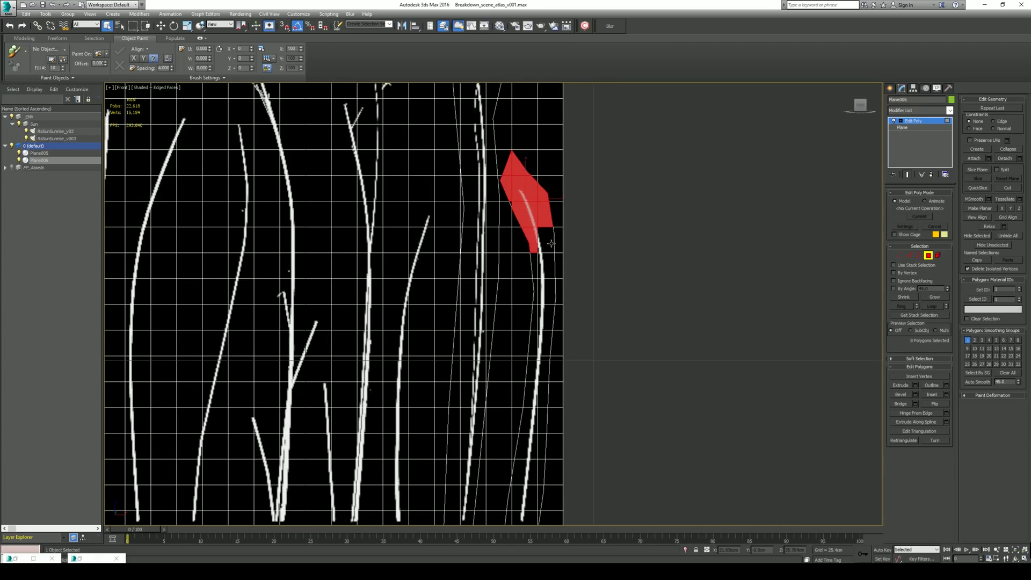
{"action": "left_click", "coordinate": [550, 242], "text": "ctrl"}
{"action": "left_click", "coordinate": [547, 266], "text": "ctrl"}
{"action": "left_click", "coordinate": [536, 267], "text": "ctrl"}
{"action": "left_click", "coordinate": [544, 290], "text": "ctrl"}
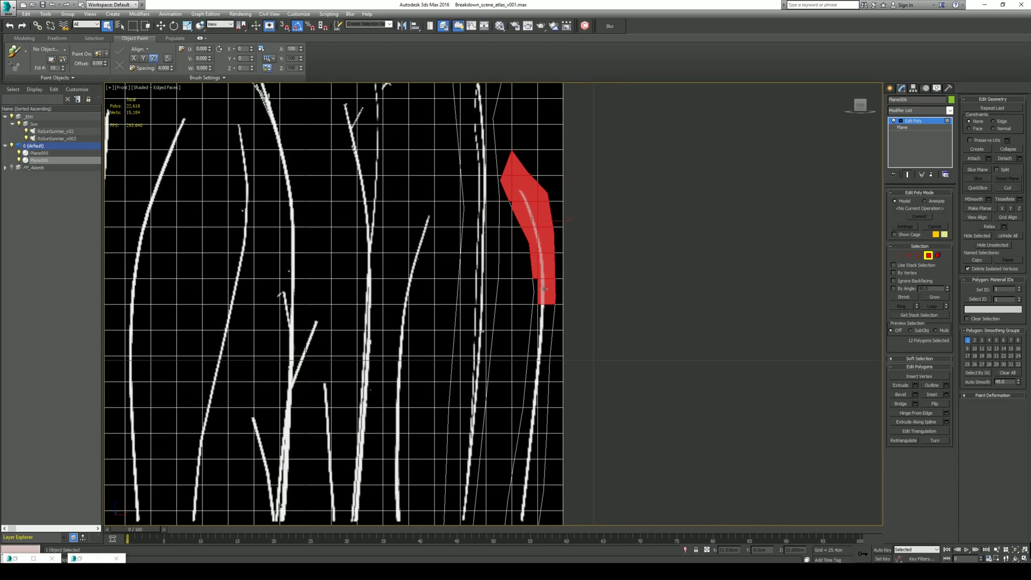
{"action": "left_click", "coordinate": [536, 317], "text": "ctrl"}
{"action": "left_click", "coordinate": [547, 317], "text": "ctrl"}
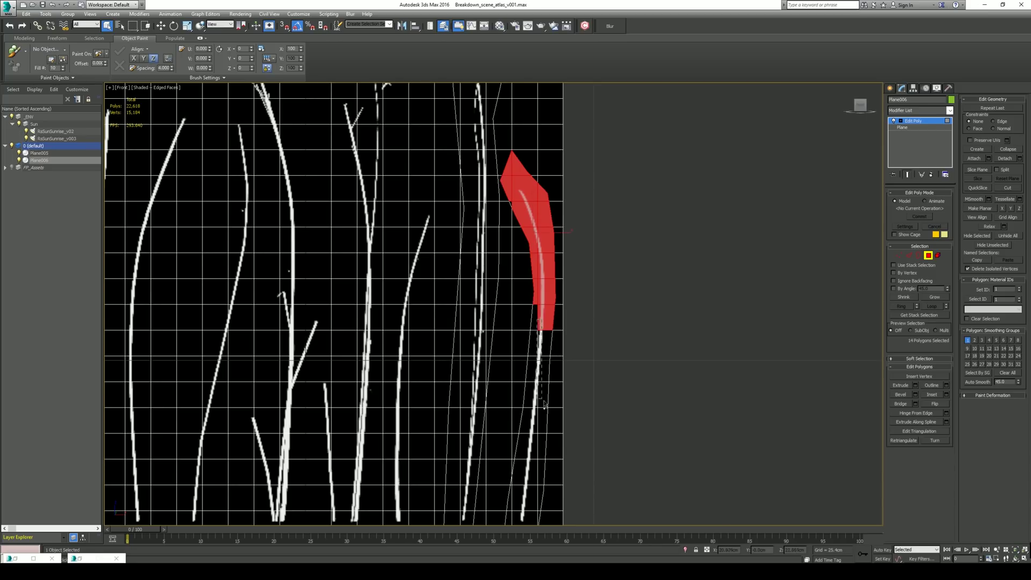
{"action": "left_click", "coordinate": [544, 406], "text": "ctrl"}
{"action": "left_click", "coordinate": [534, 328], "text": "ctrl"}
{"action": "left_click", "coordinate": [534, 357], "text": "ctrl"}
{"action": "left_click", "coordinate": [534, 387], "text": "ctrl"}
Add the lower strip polygons and fill gaps, completing the 32-polygon selection.
{"action": "scroll", "coordinate": [536, 400], "scroll_direction": "down", "scroll_amount": 3}
{"action": "scroll", "coordinate": [537, 414], "scroll_direction": "up", "scroll_amount": 3}
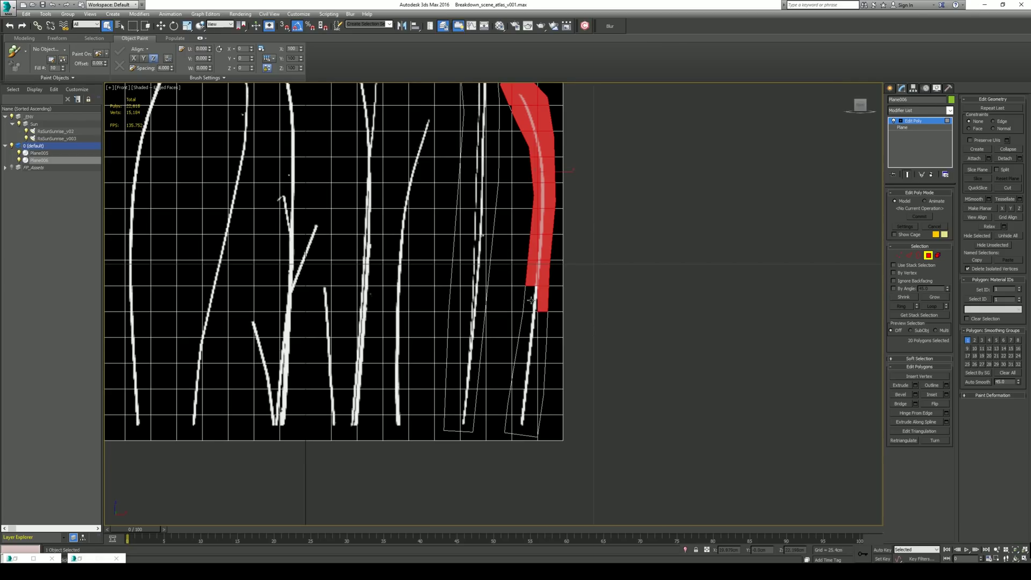
{"action": "left_click", "coordinate": [532, 305], "text": "ctrl"}
{"action": "left_click", "coordinate": [543, 328], "text": "ctrl"}
{"action": "left_click", "coordinate": [542, 352], "text": "ctrl"}
{"action": "left_click", "coordinate": [540, 379], "text": "ctrl"}
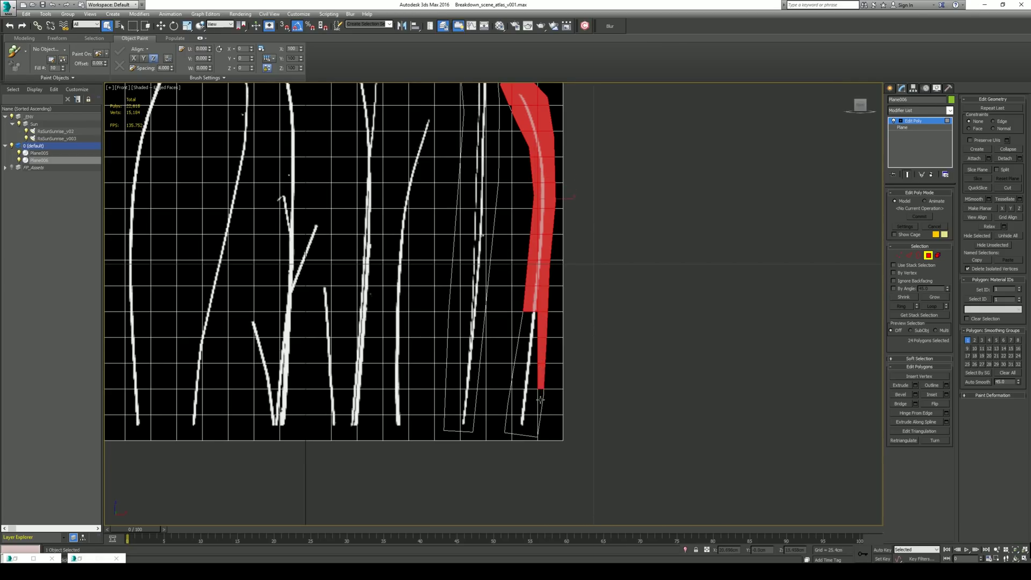
{"action": "left_click", "coordinate": [534, 403], "text": "ctrl"}
{"action": "left_click", "coordinate": [525, 426], "text": "ctrl"}
{"action": "left_click", "coordinate": [524, 376], "text": "ctrl"}
{"action": "left_click", "coordinate": [526, 354], "text": "ctrl"}
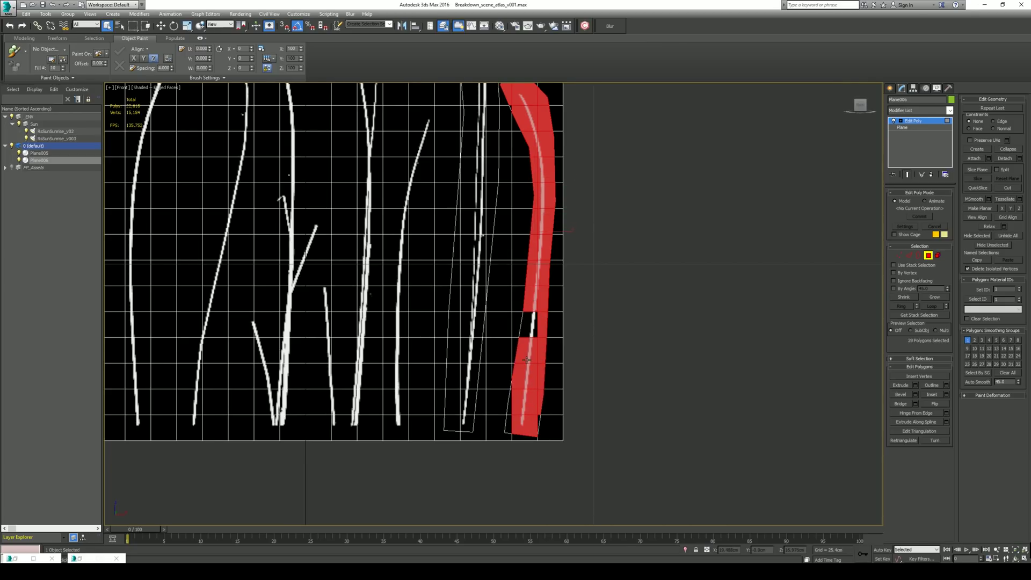
{"action": "left_click", "coordinate": [531, 331], "text": "ctrl"}
{"action": "left_click", "coordinate": [510, 425], "text": "ctrl"}
{"action": "left_click", "coordinate": [509, 409], "text": "ctrl"}
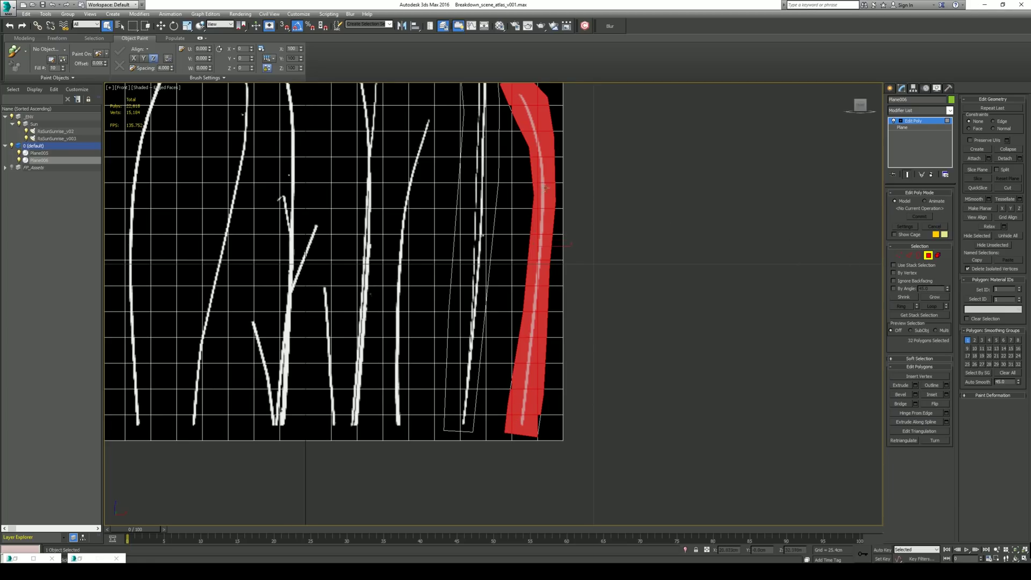
Detach the selected strip as Tall_grass_A_001 and hide the textured plane Plane006.
{"action": "middle_click_drag", "start_coordinate": [545, 189], "coordinate": [627, 305]}
{"action": "scroll", "coordinate": [627, 306], "scroll_direction": "up", "scroll_amount": 1}
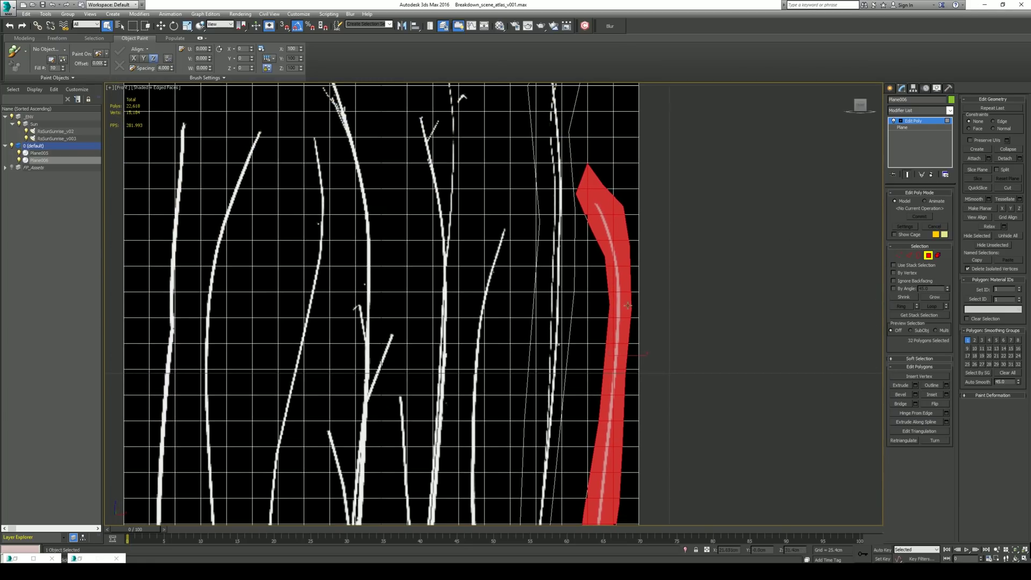
{"action": "left_click", "coordinate": [1021, 163]}
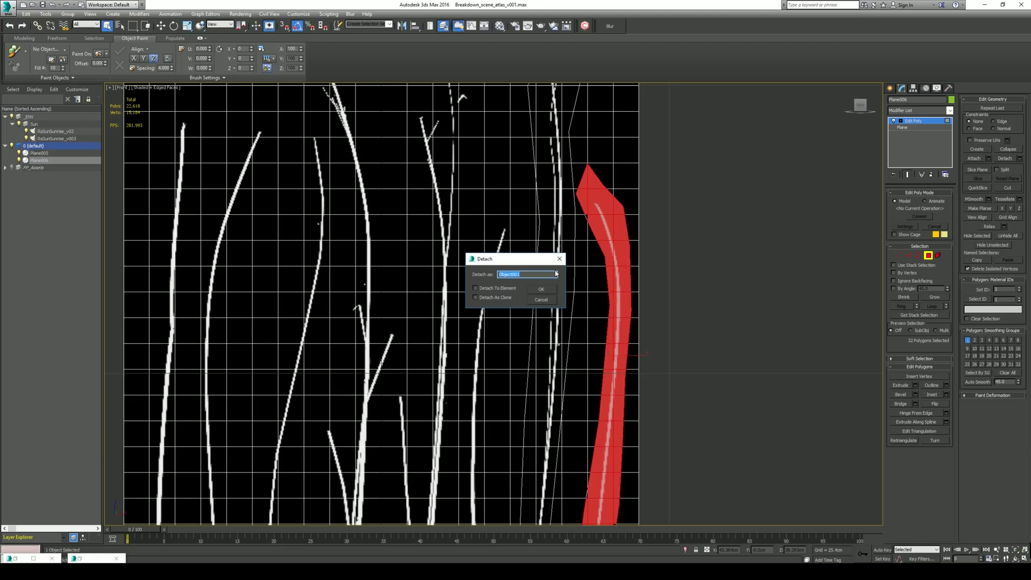
{"action": "type", "text": "Tall_grass_A_"}
{"action": "left_click", "coordinate": [540, 289]}
{"action": "key", "text": "z"}
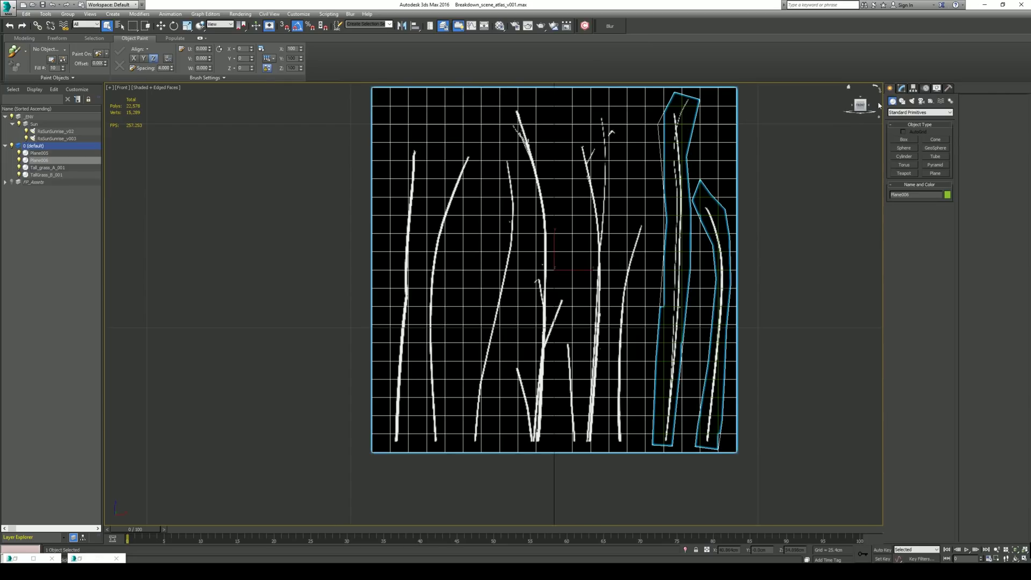
{"action": "left_click", "coordinate": [367, 206]}
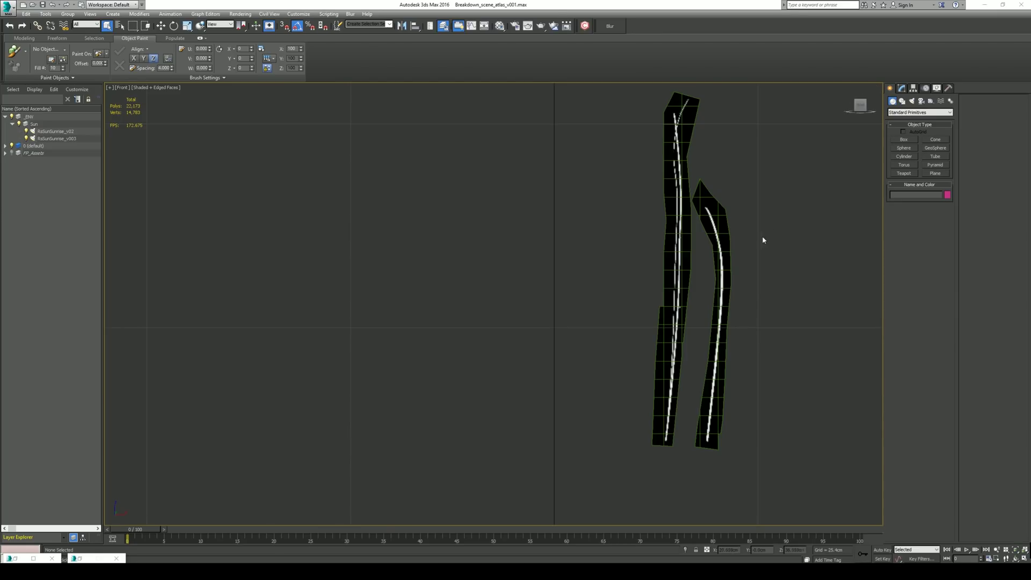
Add a Subdivide modifier with a 1.0cm size to Tall_grass_A_001.
{"action": "left_click", "coordinate": [718, 228]}
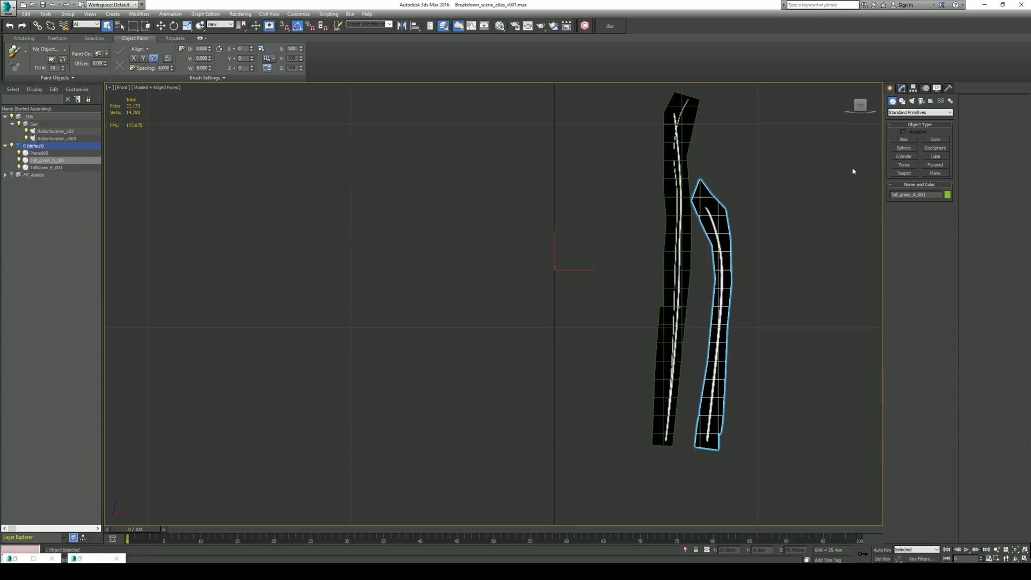
{"action": "left_click", "coordinate": [902, 89]}
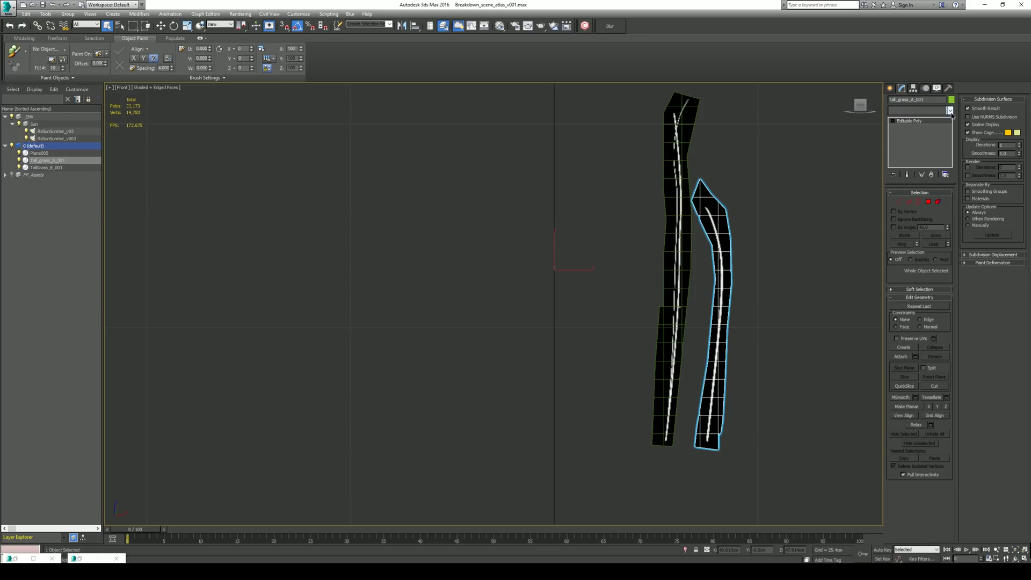
{"action": "left_click", "coordinate": [950, 110]}
{"action": "scroll", "coordinate": [956, 348], "scroll_direction": "down", "scroll_amount": 10}
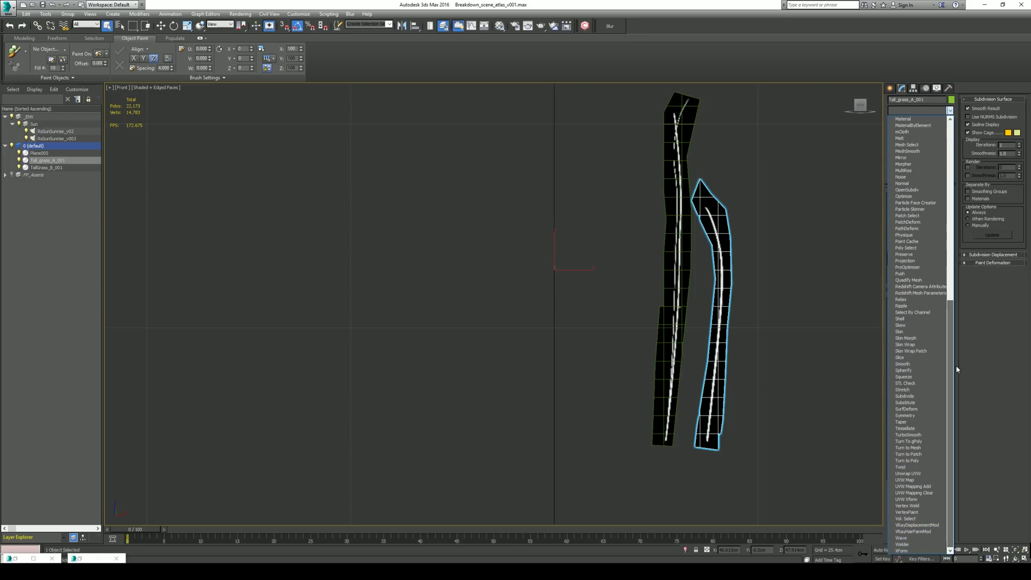
{"action": "left_click", "coordinate": [919, 396]}
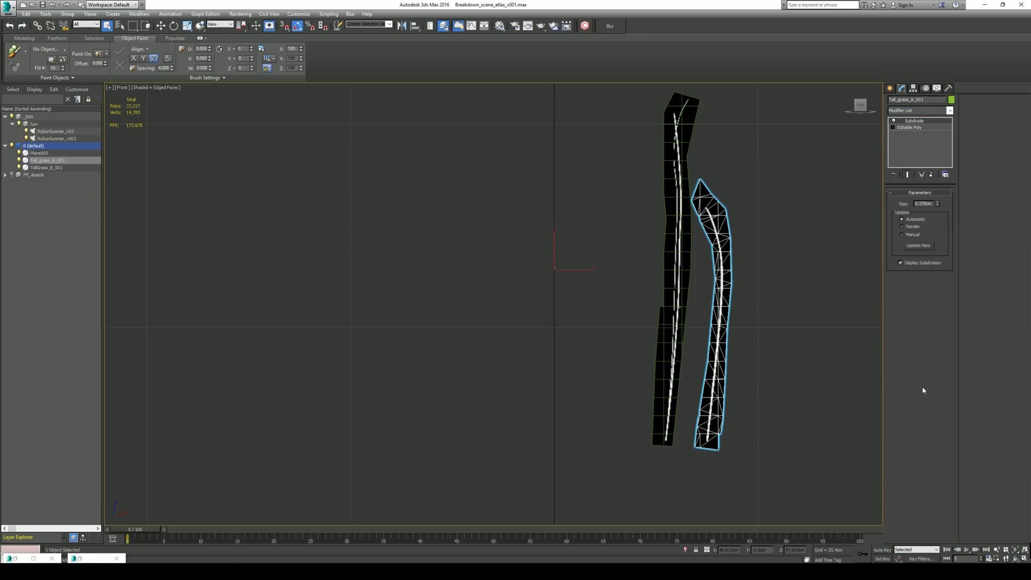
{"action": "double_click", "coordinate": [922, 203]}
{"action": "type", "text": "1"}
{"action": "key", "text": "Return"}
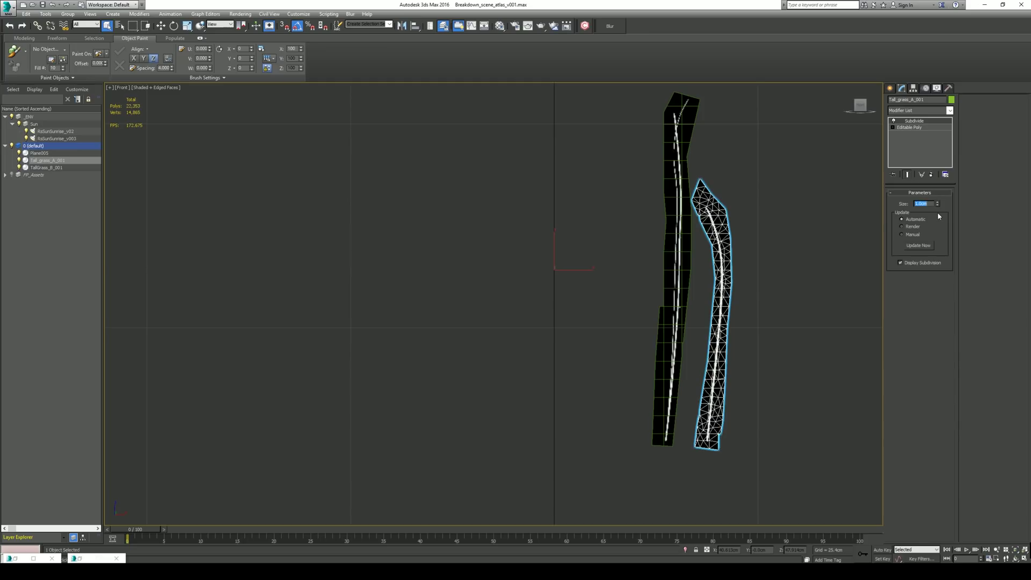
{"action": "type", "text": "2"}
{"action": "key", "text": "Return"}
{"action": "type", "text": "1"}
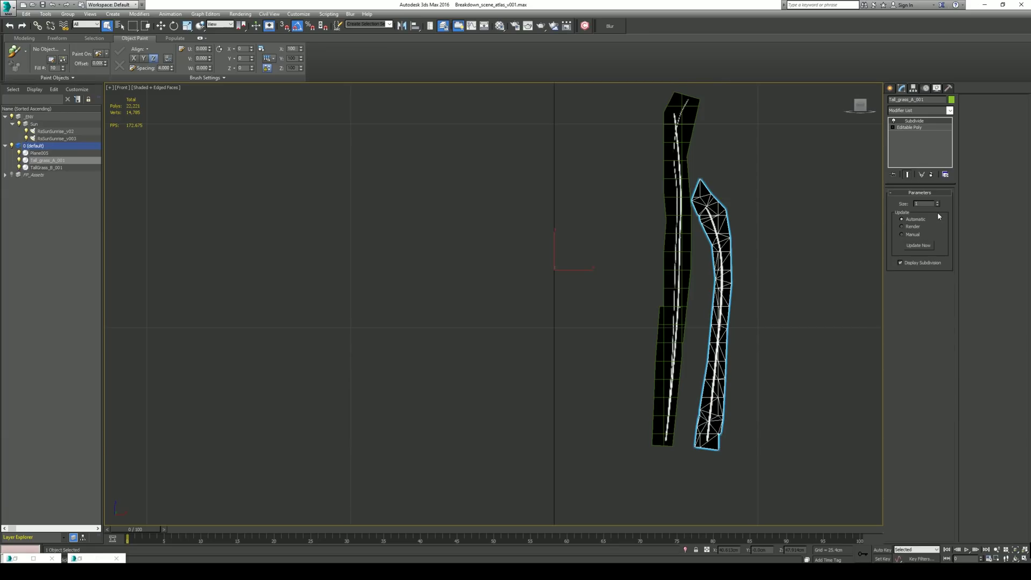
{"action": "key", "text": "Return"}
{"action": "scroll", "coordinate": [746, 309], "scroll_direction": "up", "scroll_amount": 8}
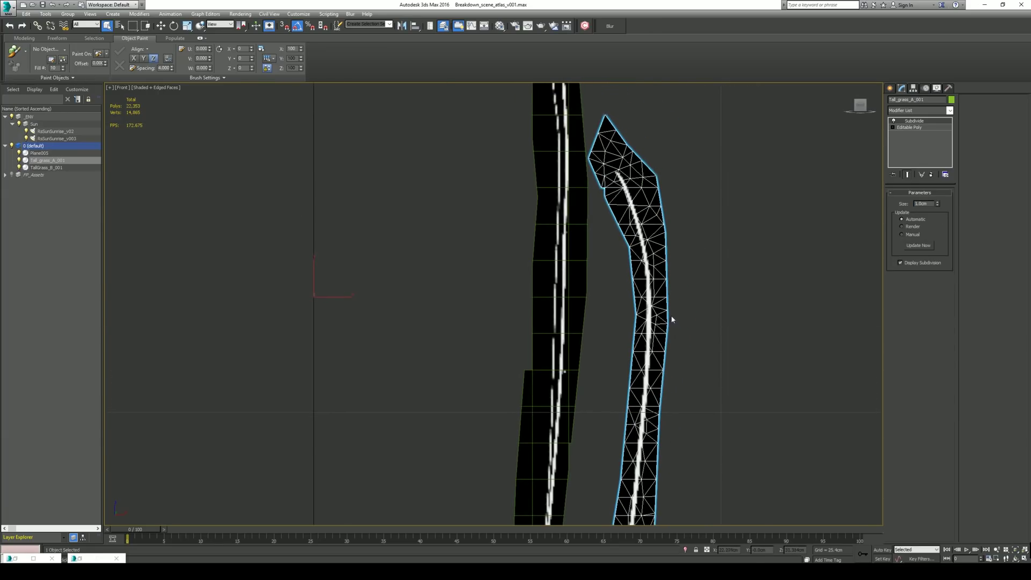
{"action": "scroll", "coordinate": [672, 305], "scroll_direction": "down", "scroll_amount": 5}
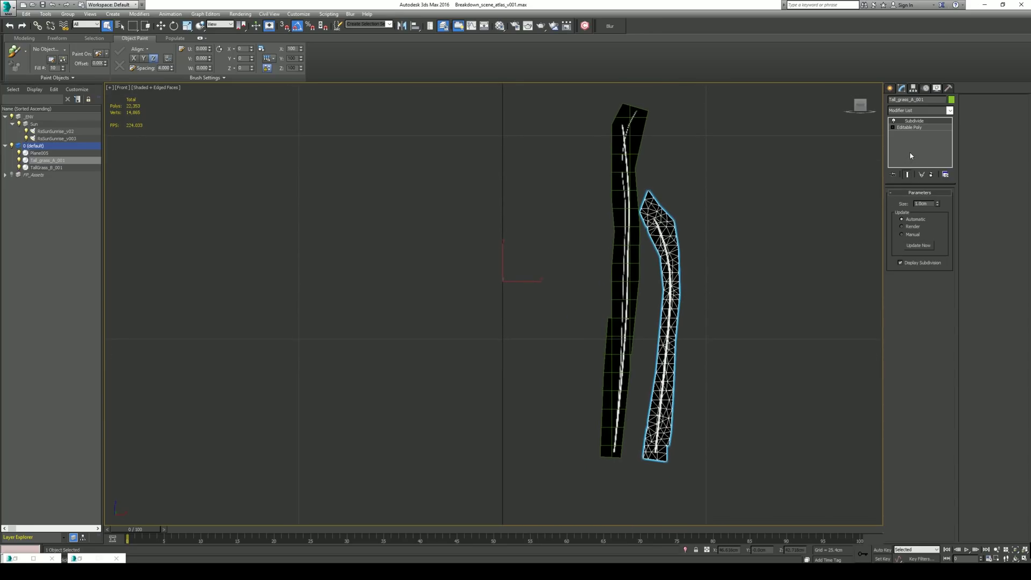
Add Edit Poly, collapse Tall_grass_A_001 to editable poly, then select TallGrass_B_001.
{"action": "left_click", "coordinate": [949, 110]}
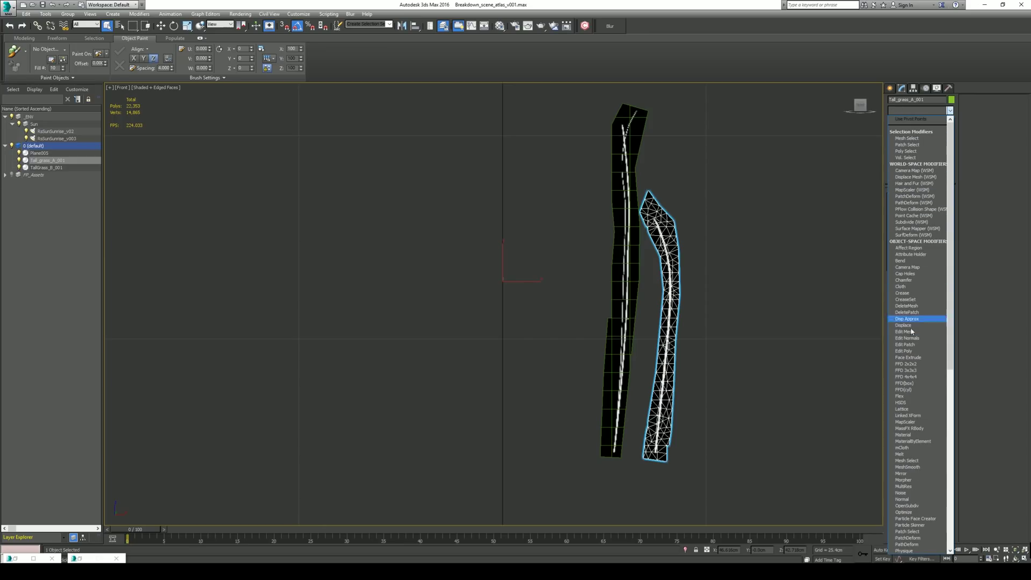
{"action": "left_click", "coordinate": [912, 351]}
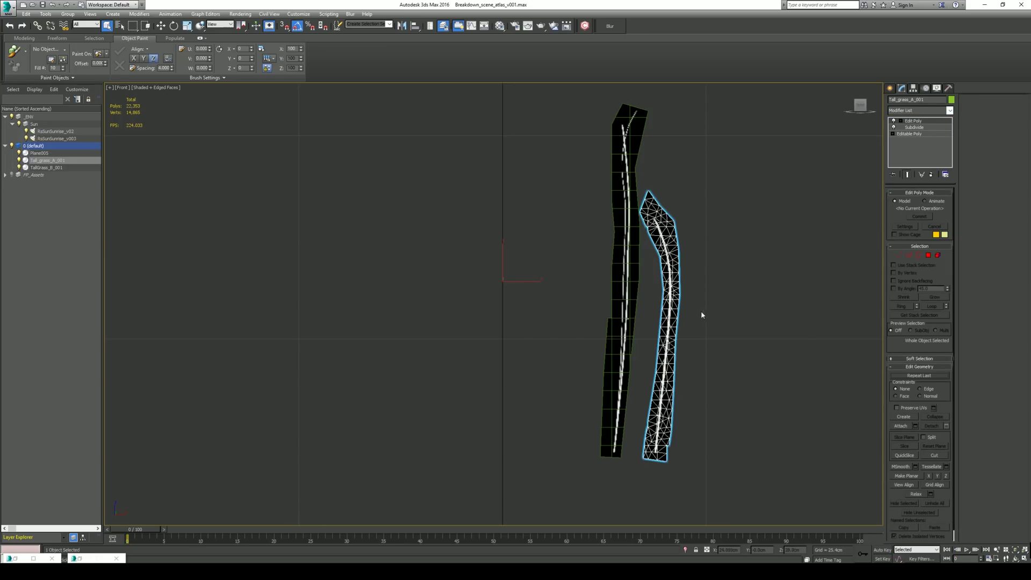
{"action": "right_click", "coordinate": [915, 120]}
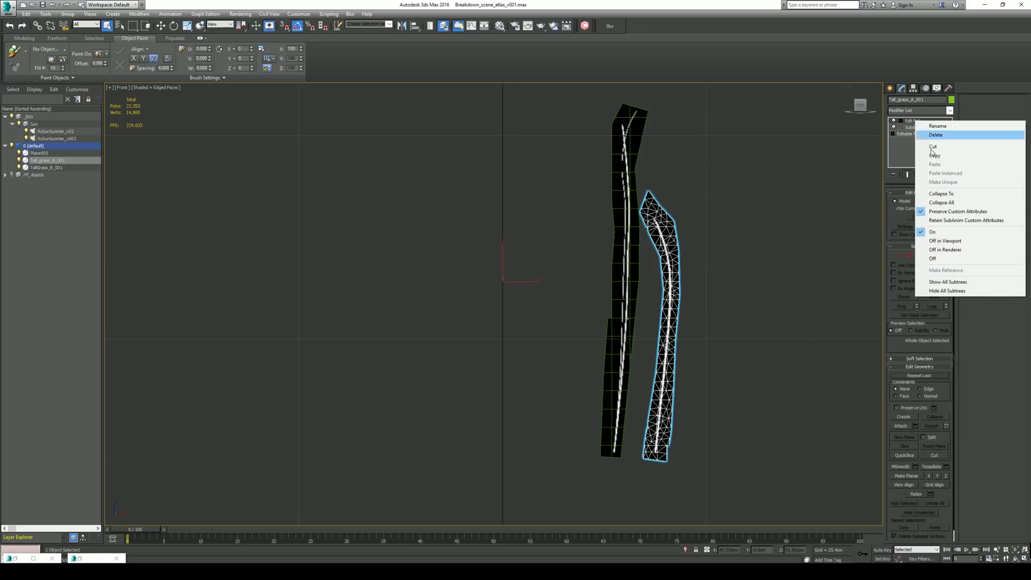
{"action": "left_click", "coordinate": [929, 194]}
{"action": "left_click", "coordinate": [552, 319]}
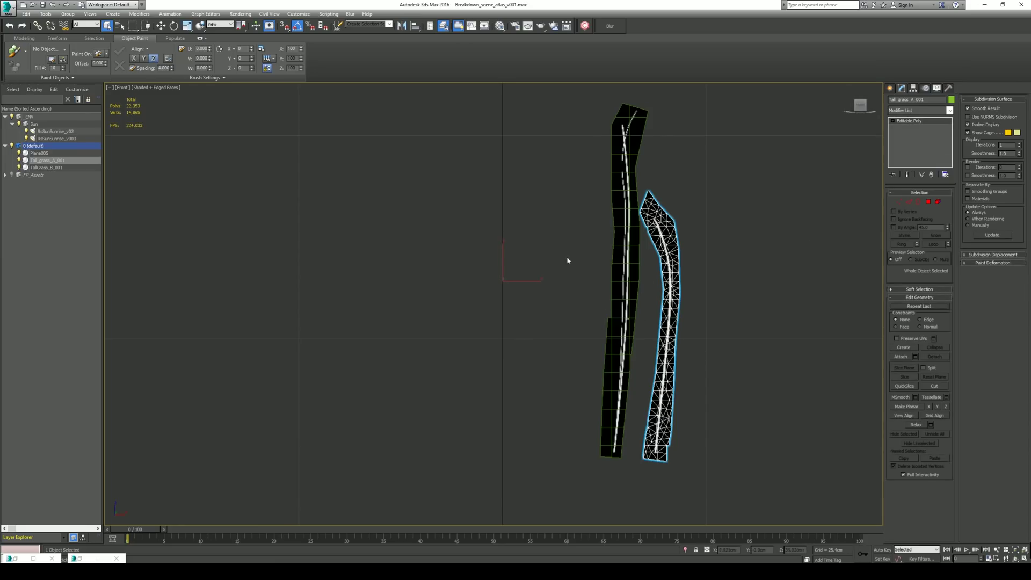
{"action": "left_click", "coordinate": [620, 243]}
{"action": "left_click", "coordinate": [948, 111]}
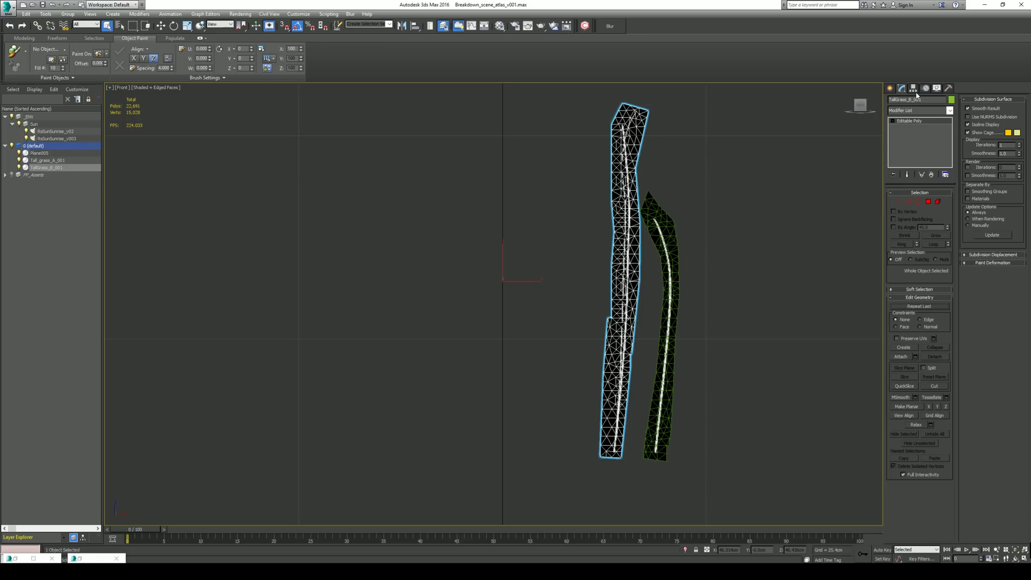
Move the pivots of TallGrass_B_001 and Tall_grass_A_001 down to their blade bases with Affect Pivot Only.
{"action": "left_click", "coordinate": [160, 26]}
{"action": "left_click", "coordinate": [240, 28]}
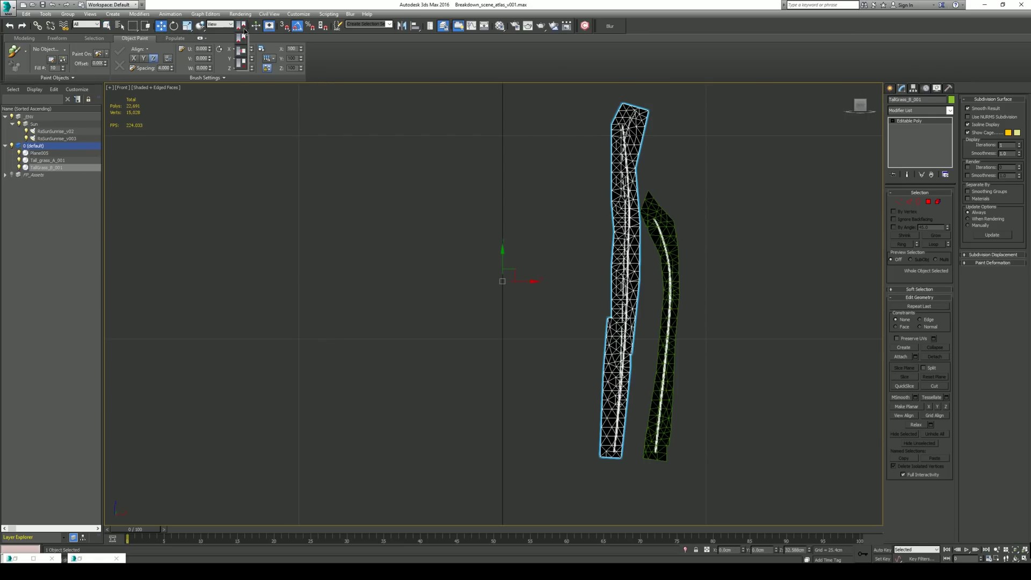
{"action": "left_click", "coordinate": [244, 31]}
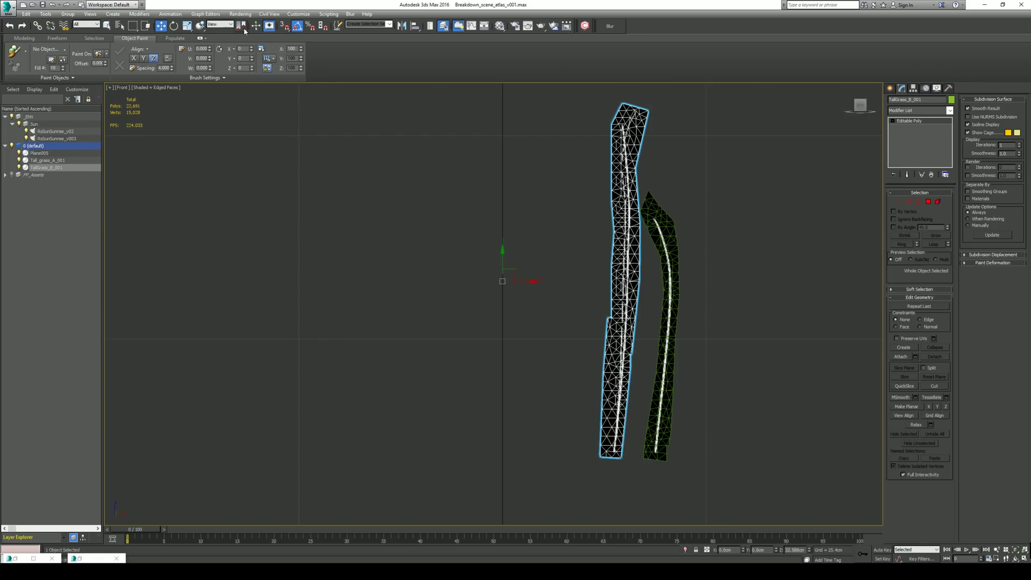
{"action": "left_click", "coordinate": [913, 89]}
{"action": "left_click", "coordinate": [927, 140]}
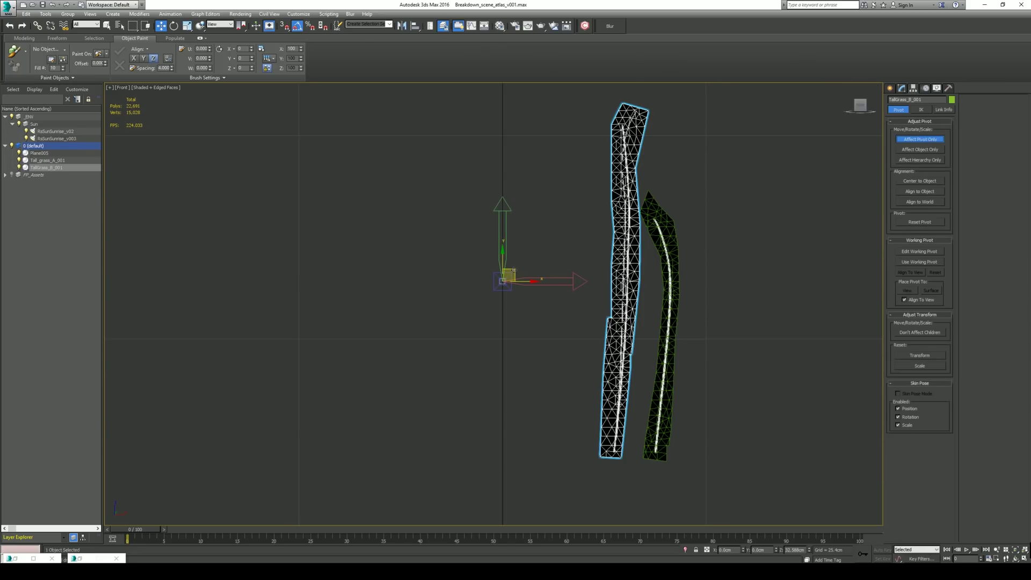
{"action": "left_click_drag", "start_coordinate": [510, 273], "coordinate": [620, 446]}
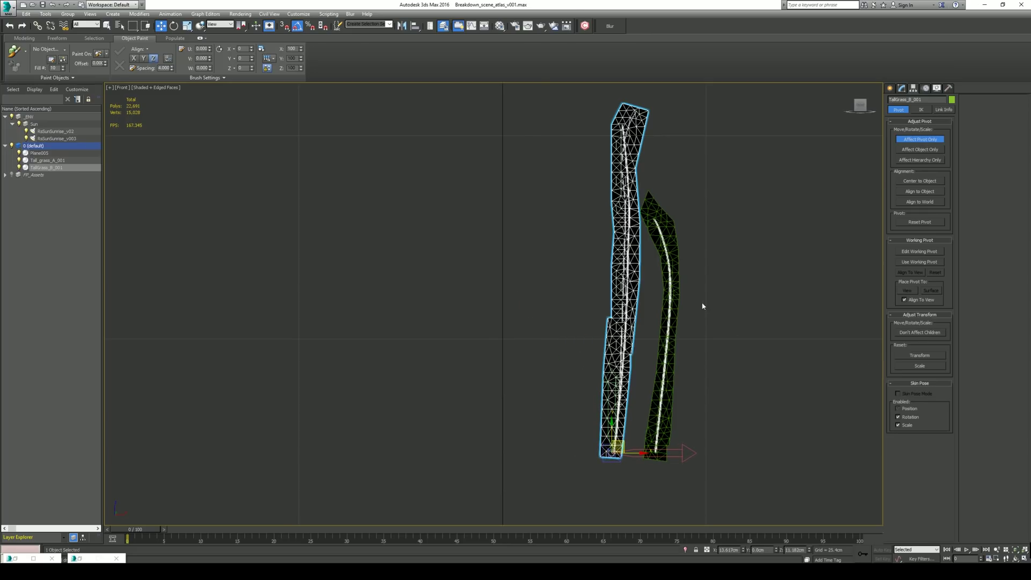
{"action": "left_click", "coordinate": [672, 312]}
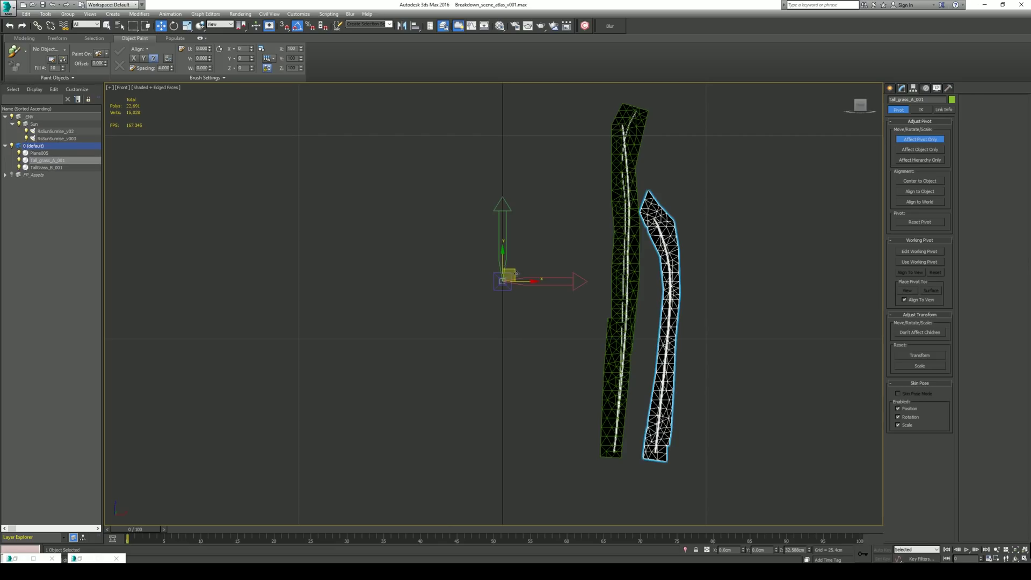
{"action": "left_click_drag", "start_coordinate": [517, 274], "coordinate": [661, 448]}
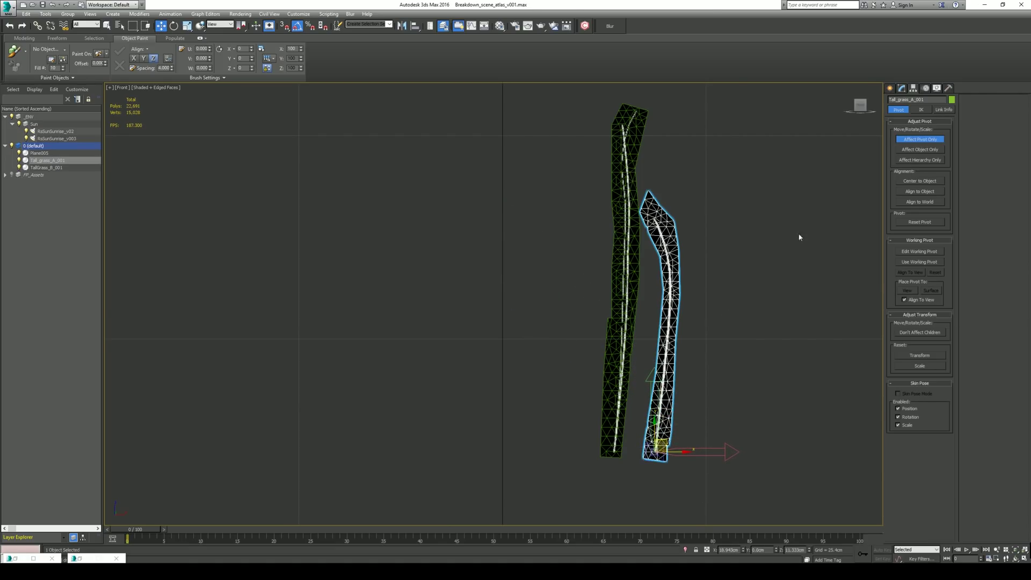
{"action": "left_click", "coordinate": [916, 139]}
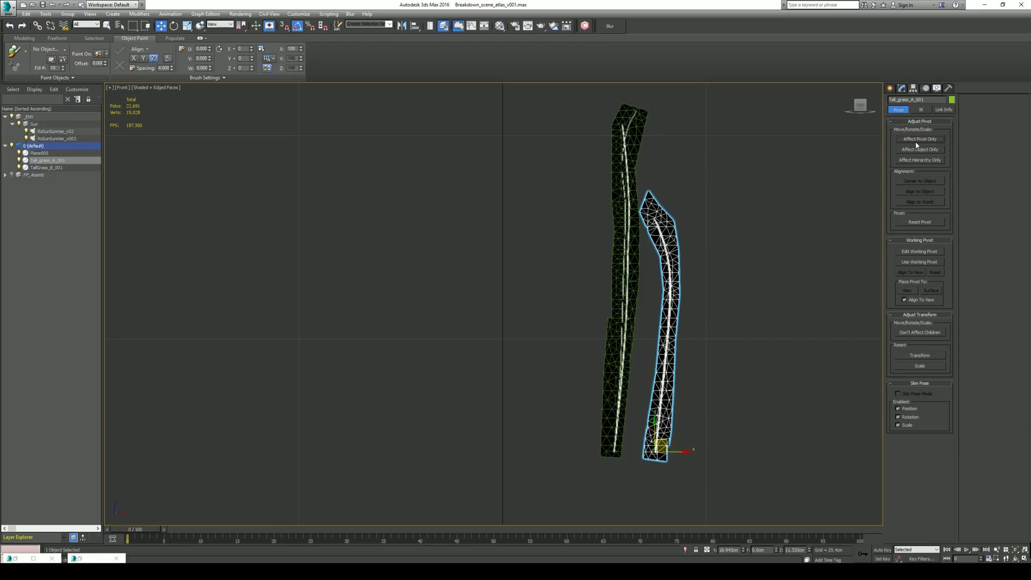
Test Tall_grass_A_001 by moving it, then rotating it around its new base pivot.
{"action": "left_click", "coordinate": [444, 226]}
{"action": "left_click", "coordinate": [663, 429]}
{"action": "left_click_drag", "start_coordinate": [669, 430], "coordinate": [610, 380]}
{"action": "right_click", "coordinate": [610, 380]}
{"action": "left_click", "coordinate": [173, 25]}
{"action": "left_click_drag", "start_coordinate": [656, 424], "coordinate": [683, 443]}
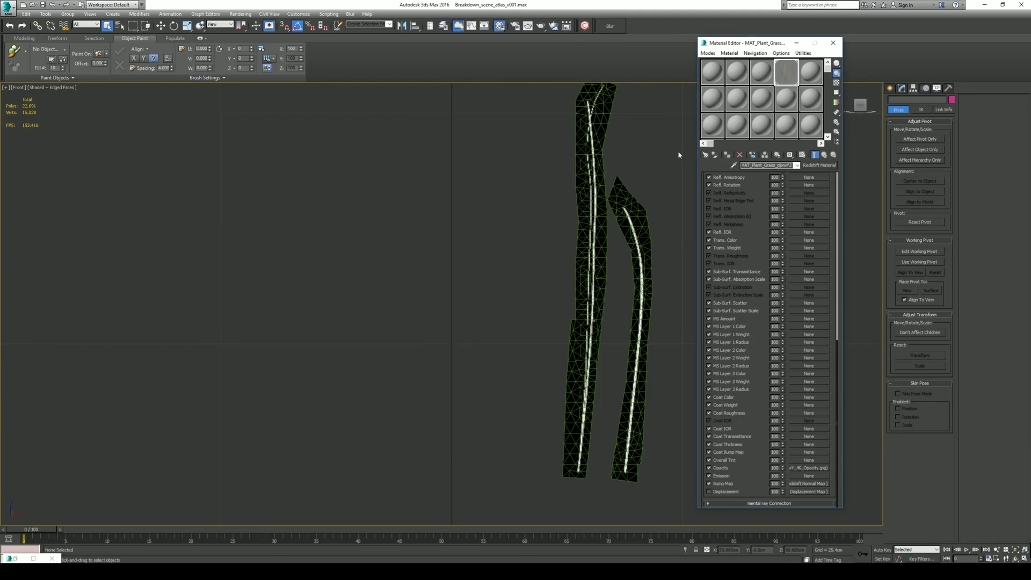
Convert MAT_Plant_Grass to a Redshift Sprite, keeping the old material as its input.
{"action": "left_click", "coordinate": [817, 166]}
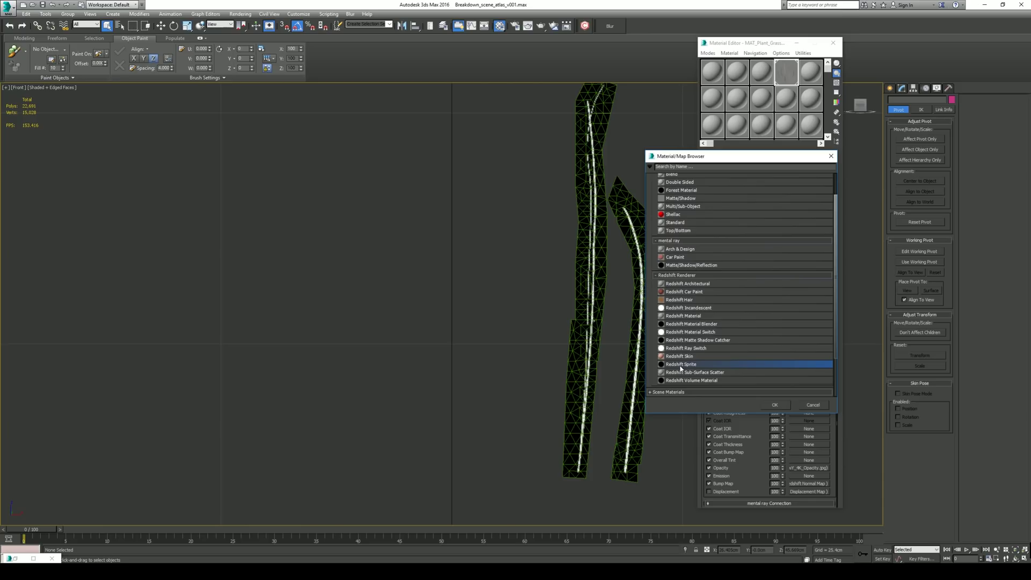
{"action": "left_click", "coordinate": [781, 407]}
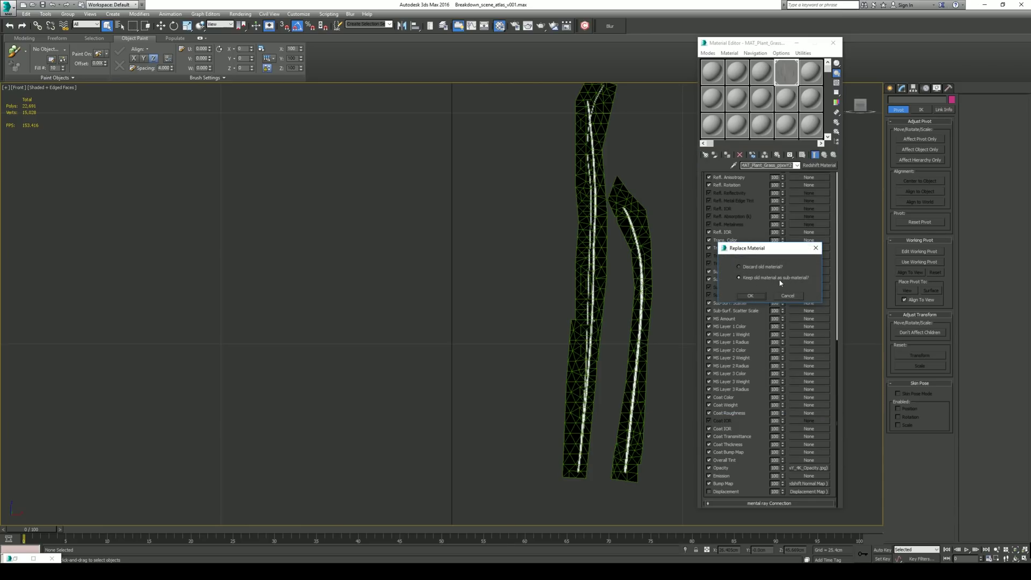
{"action": "left_click", "coordinate": [752, 296]}
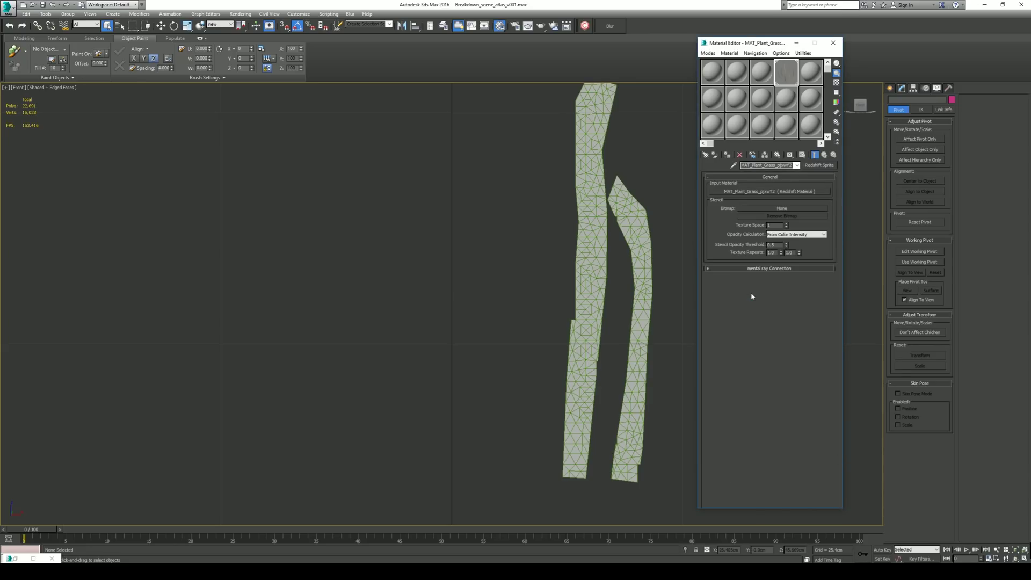
Turn off the inner Redshift Material's opacity map and bring up its bitmap path options.
{"action": "left_click", "coordinate": [737, 192]}
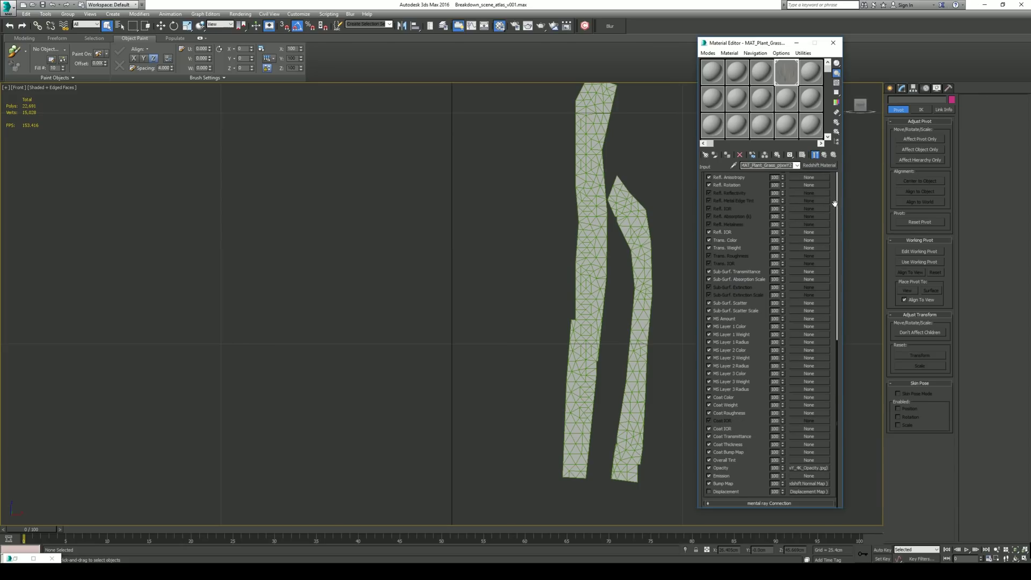
{"action": "left_click", "coordinate": [709, 468]}
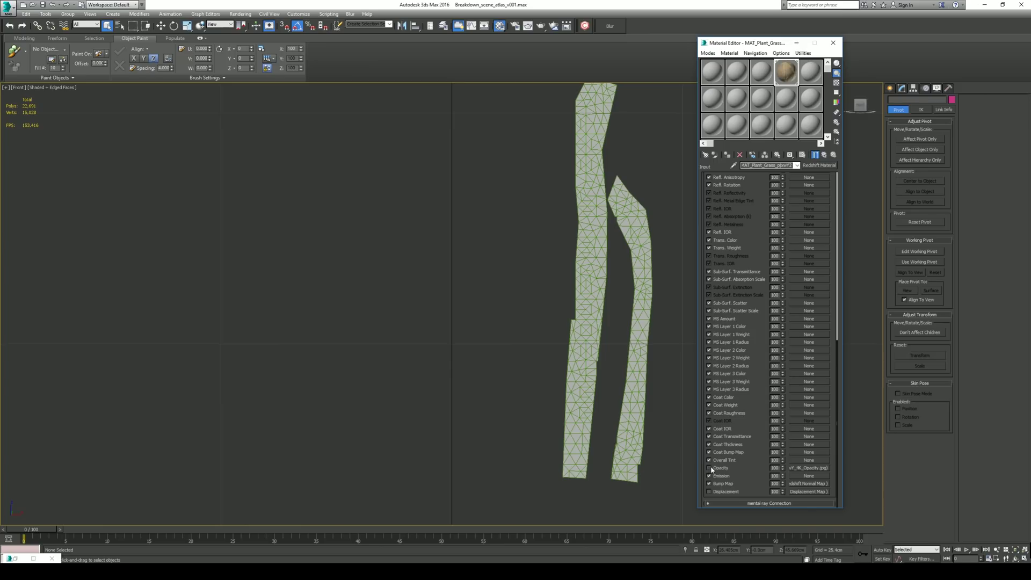
{"action": "left_click", "coordinate": [806, 470]}
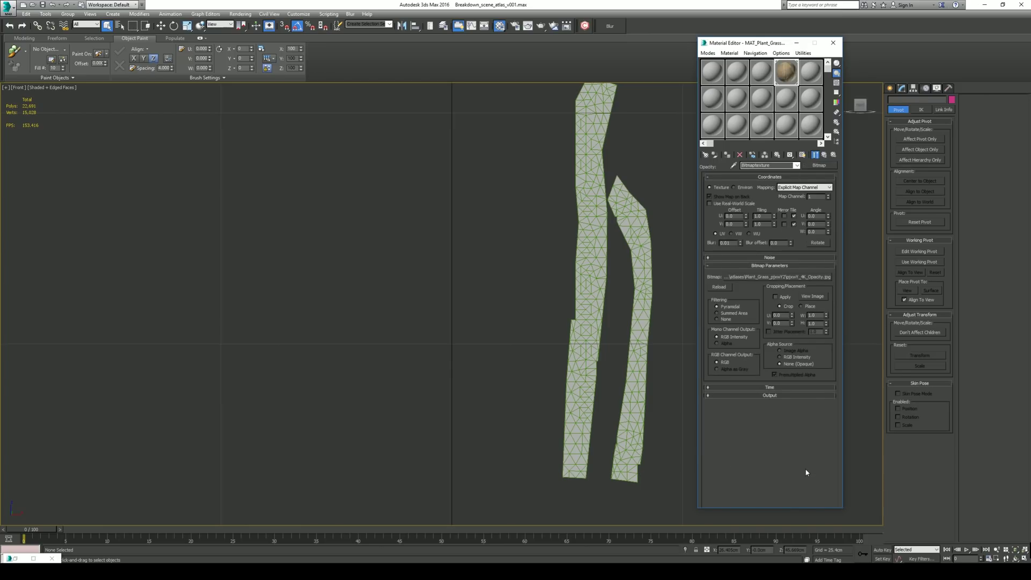
{"action": "right_click", "coordinate": [798, 278]}
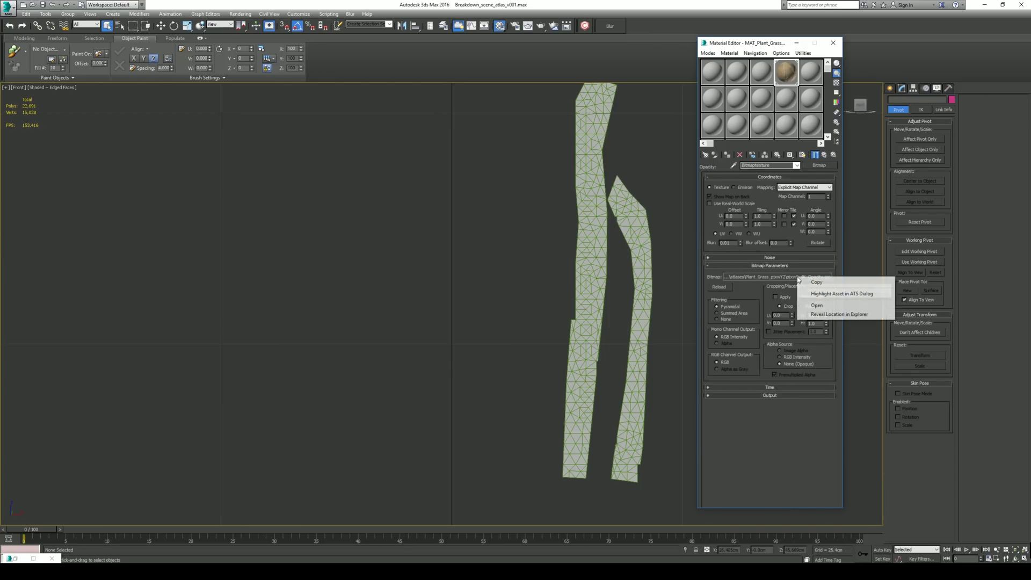
Copy the Plant_Grass_pjxwY2 texture folder's full path from File Explorer's address bar.
{"action": "left_click", "coordinate": [827, 314]}
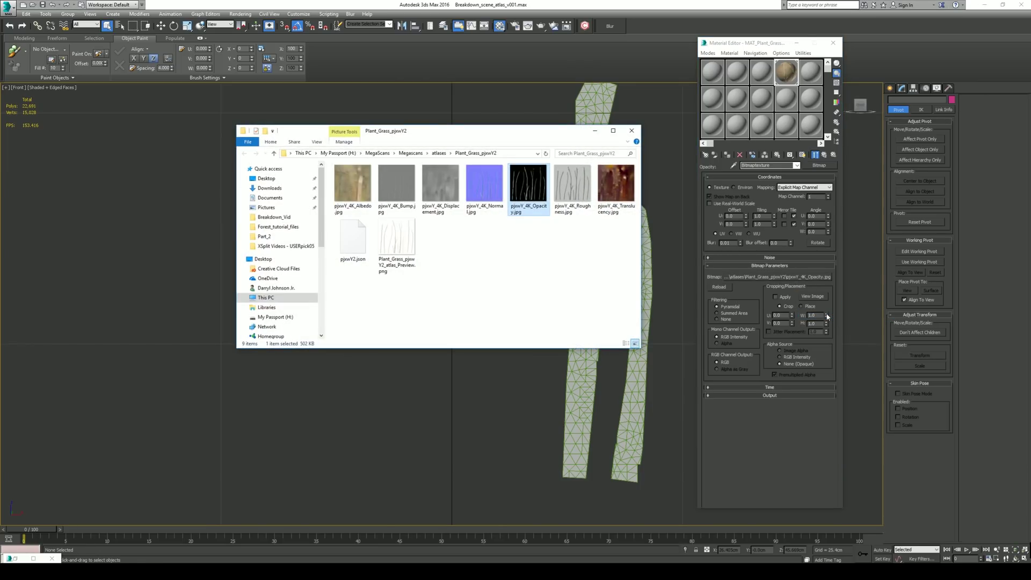
{"action": "left_click", "coordinate": [507, 153]}
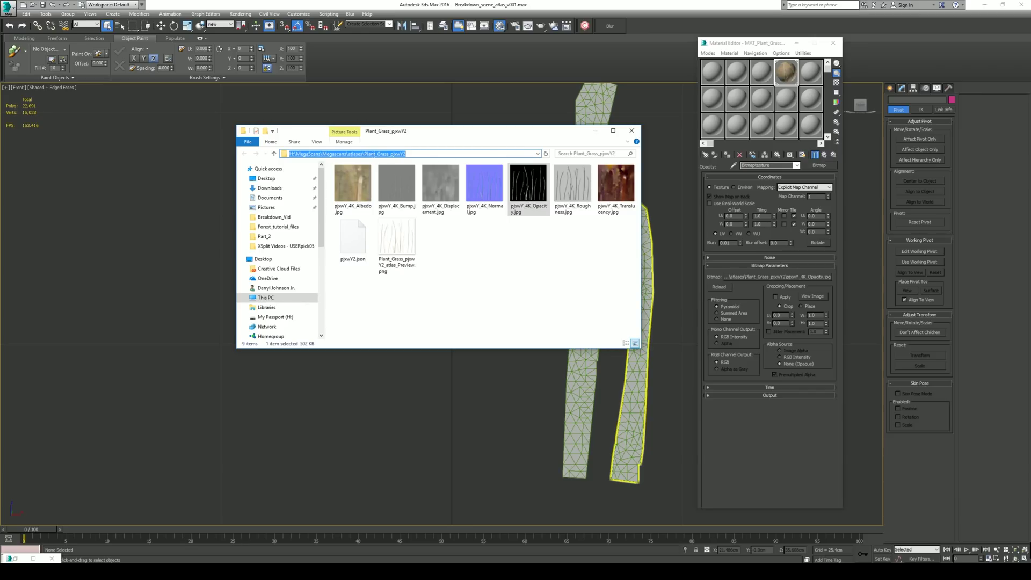
{"action": "right_click", "coordinate": [374, 156]}
{"action": "left_click", "coordinate": [401, 182]}
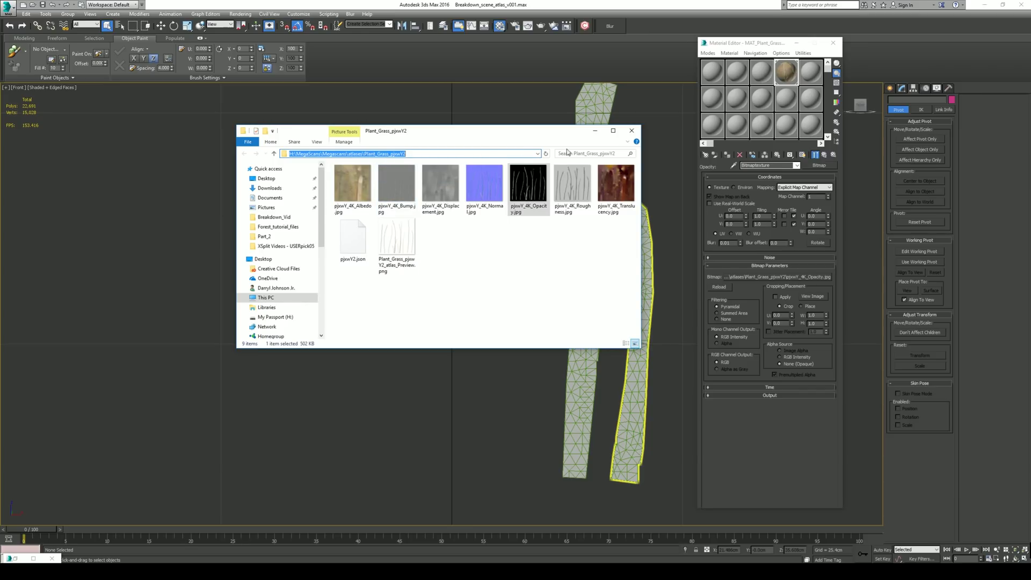
Load pjxwY_4K_Opacity.jpg as the Redshift Sprite's stencil bitmap.
{"action": "left_click", "coordinate": [595, 130]}
{"action": "left_click", "coordinate": [824, 155]}
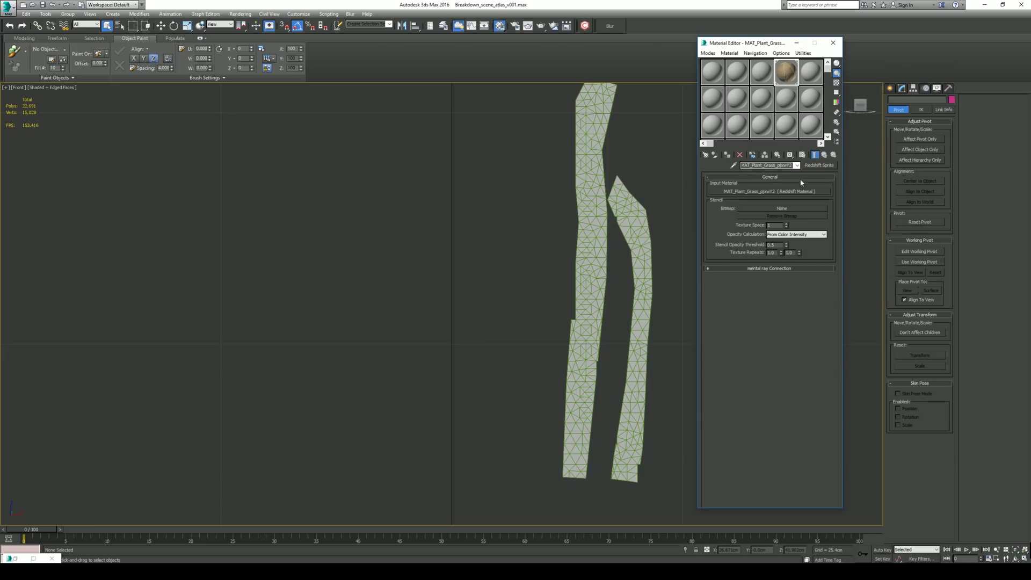
{"action": "left_click", "coordinate": [765, 211]}
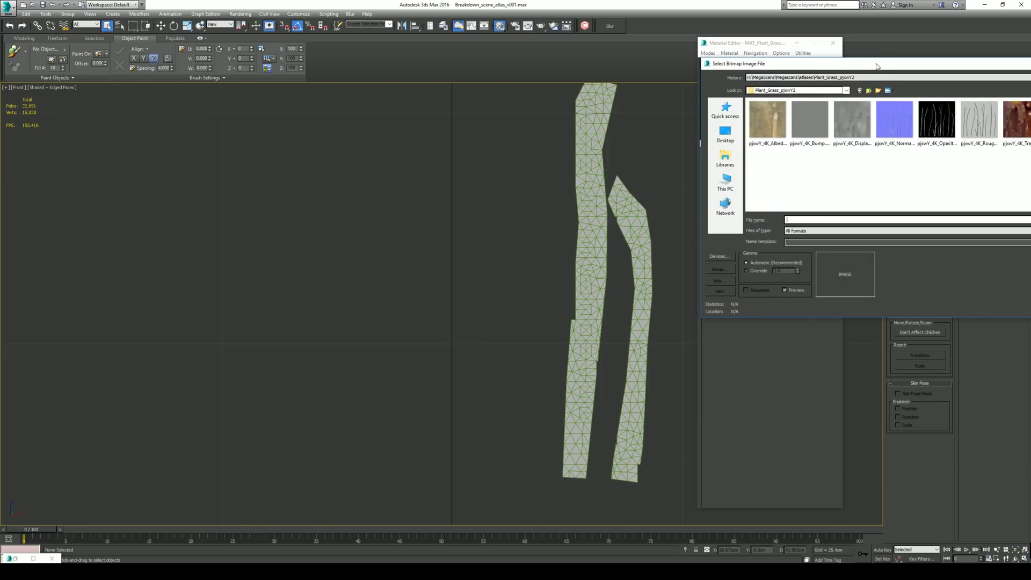
{"action": "left_click_drag", "start_coordinate": [876, 66], "coordinate": [634, 77]}
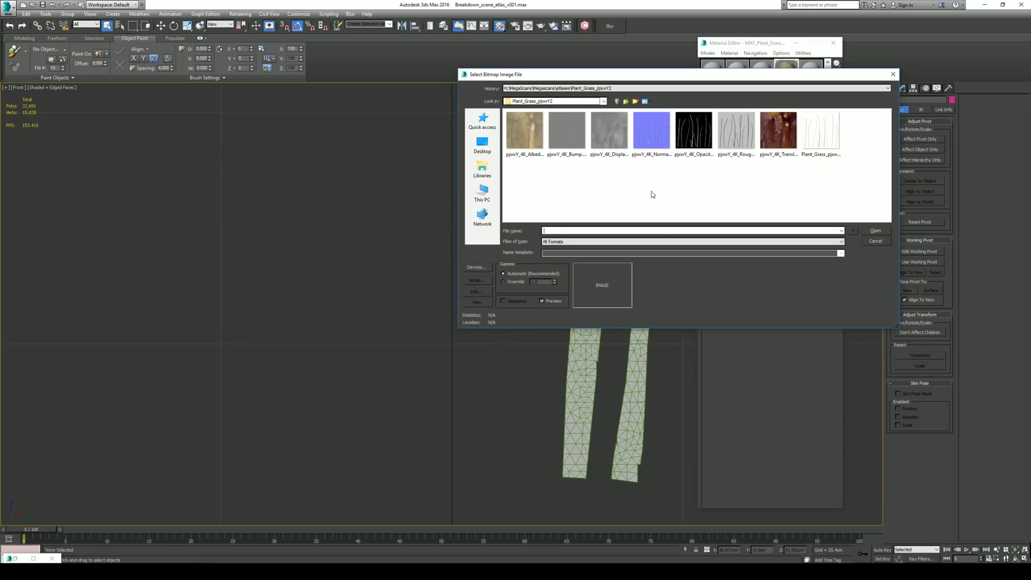
{"action": "left_click", "coordinate": [693, 144]}
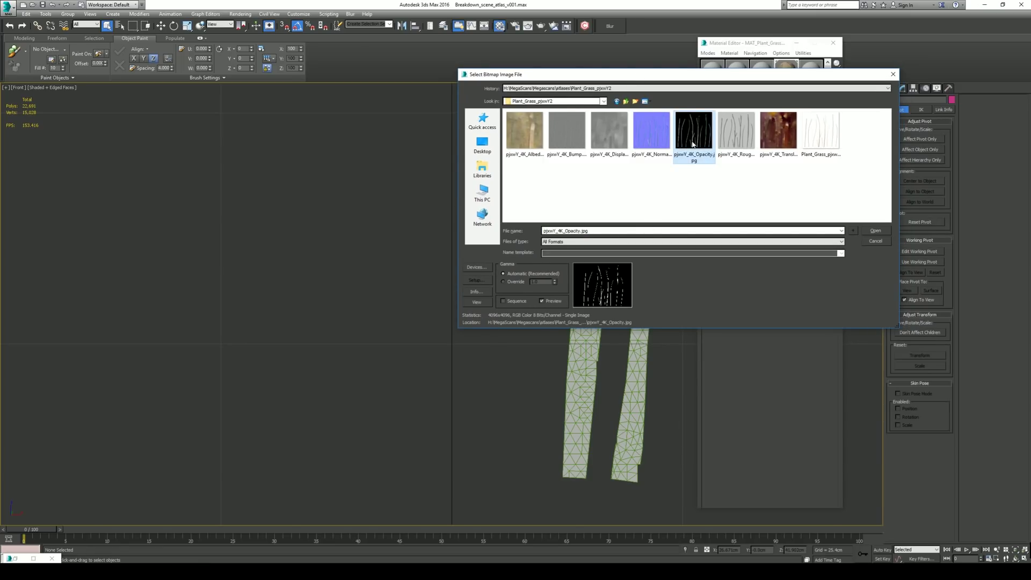
{"action": "left_click", "coordinate": [875, 230]}
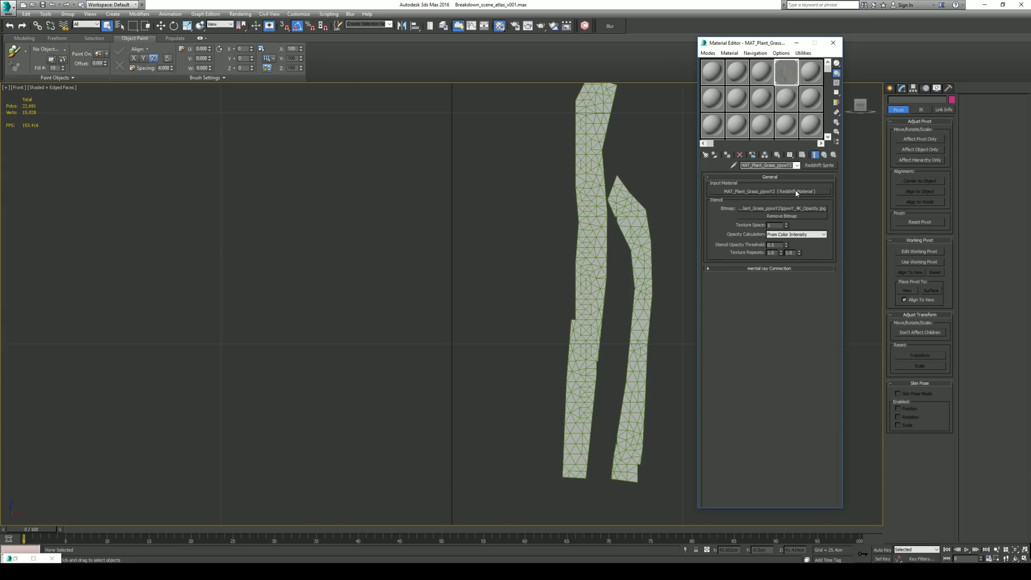
Enable Show Shaded Material in Viewport on the inner material's opacity map.
{"action": "left_click", "coordinate": [796, 191]}
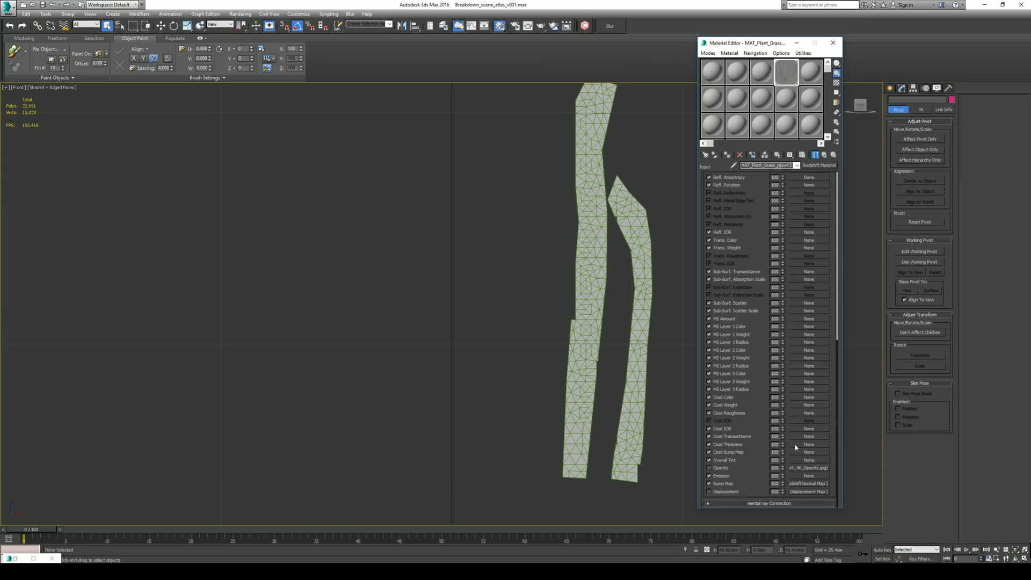
{"action": "left_click", "coordinate": [808, 467]}
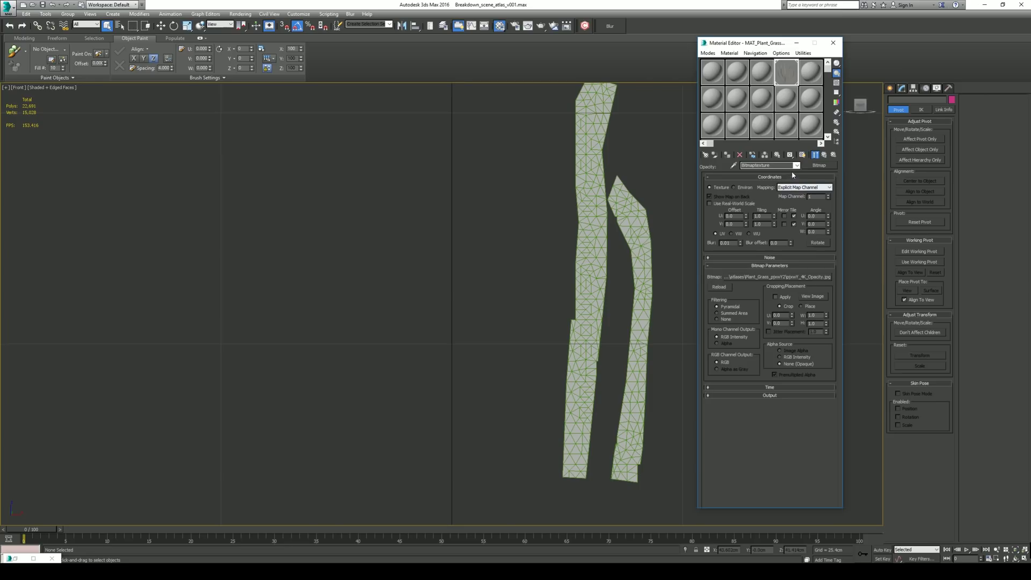
{"action": "left_click", "coordinate": [802, 155]}
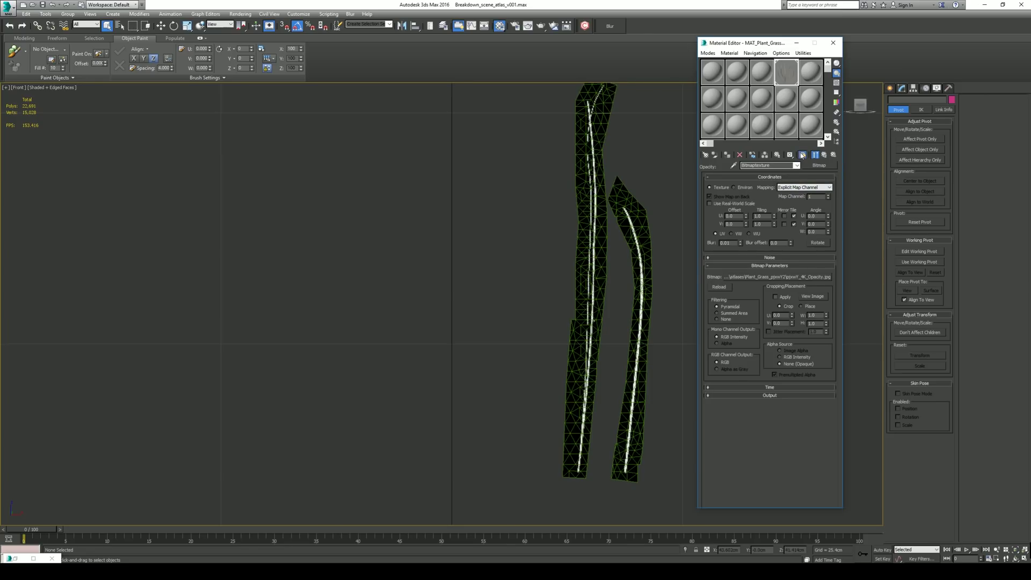
Switch the viewport to Perspective and move both grass blades left and down on the grid.
{"action": "left_click", "coordinate": [824, 155]}
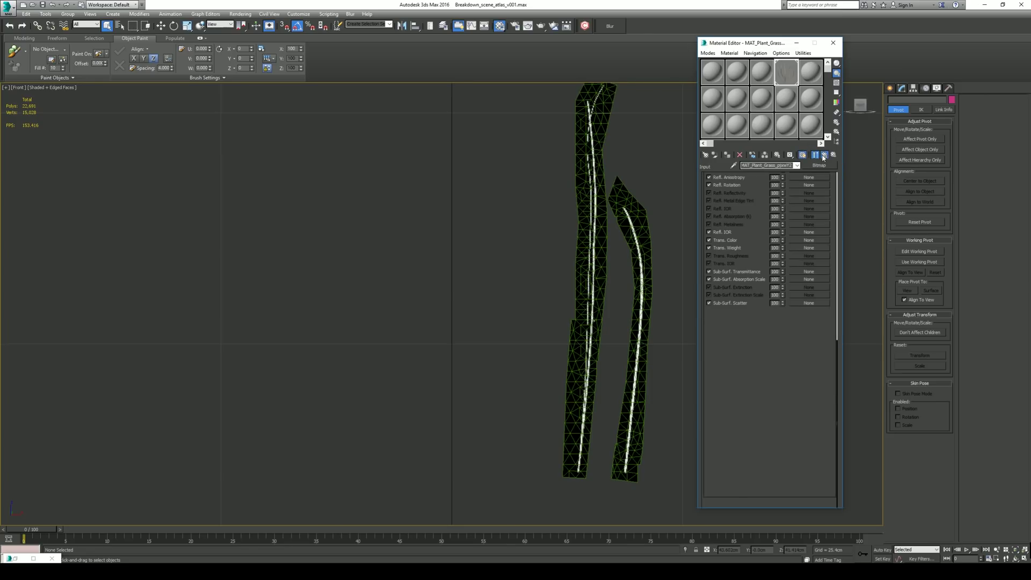
{"action": "left_click", "coordinate": [824, 155]}
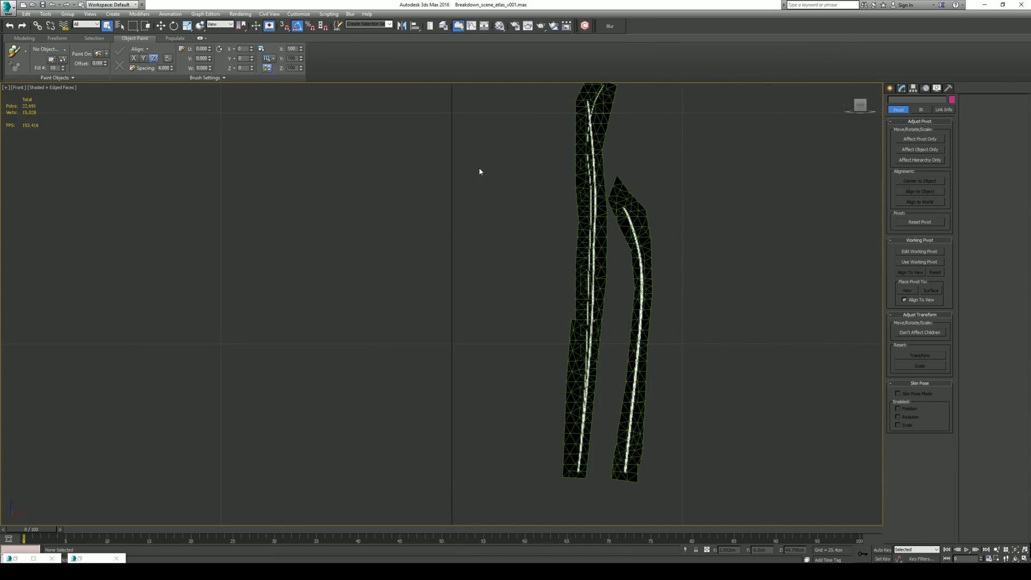
{"action": "scroll", "coordinate": [467, 167], "scroll_direction": "down", "scroll_amount": 2}
{"action": "left_click", "coordinate": [15, 89]}
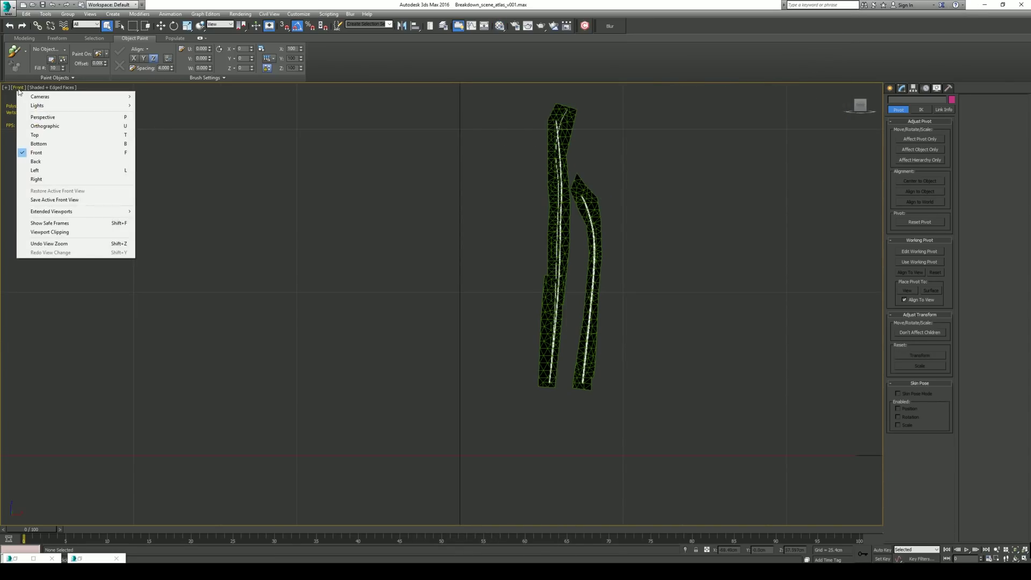
{"action": "left_click", "coordinate": [58, 119]}
{"action": "middle_click_drag", "start_coordinate": [443, 206], "coordinate": [515, 269], "text": "alt"}
{"action": "left_click", "coordinate": [519, 277]}
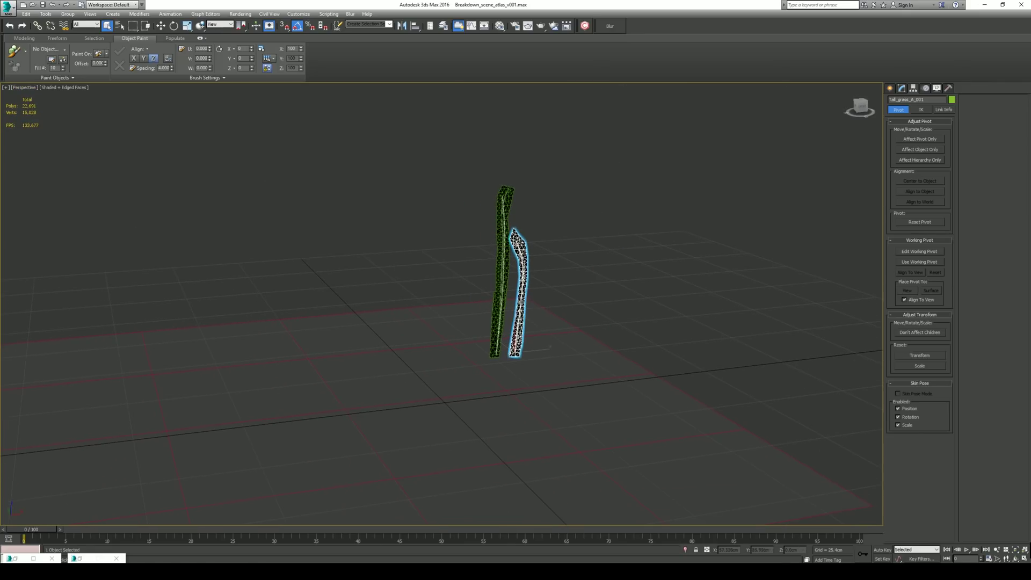
{"action": "left_click", "coordinate": [505, 279], "text": "ctrl"}
{"action": "key", "text": "w"}
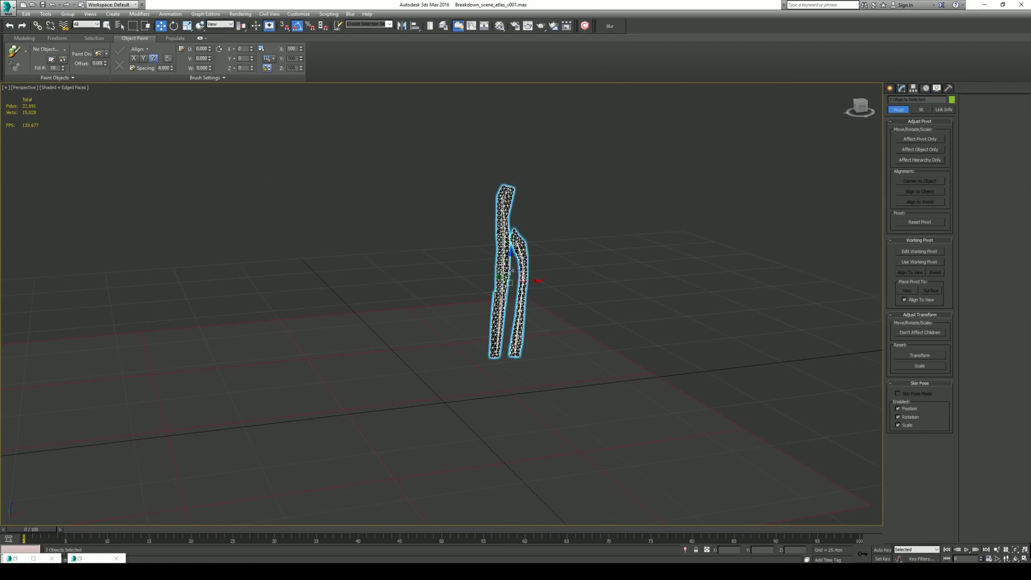
{"action": "left_click_drag", "start_coordinate": [513, 270], "coordinate": [462, 320]}
{"action": "left_click", "coordinate": [559, 236]}
Open Redshift Render Setup and render a test frame of the two grass strips.
{"action": "left_click", "coordinate": [514, 26]}
{"action": "scroll", "coordinate": [491, 246], "scroll_direction": "up", "scroll_amount": 3}
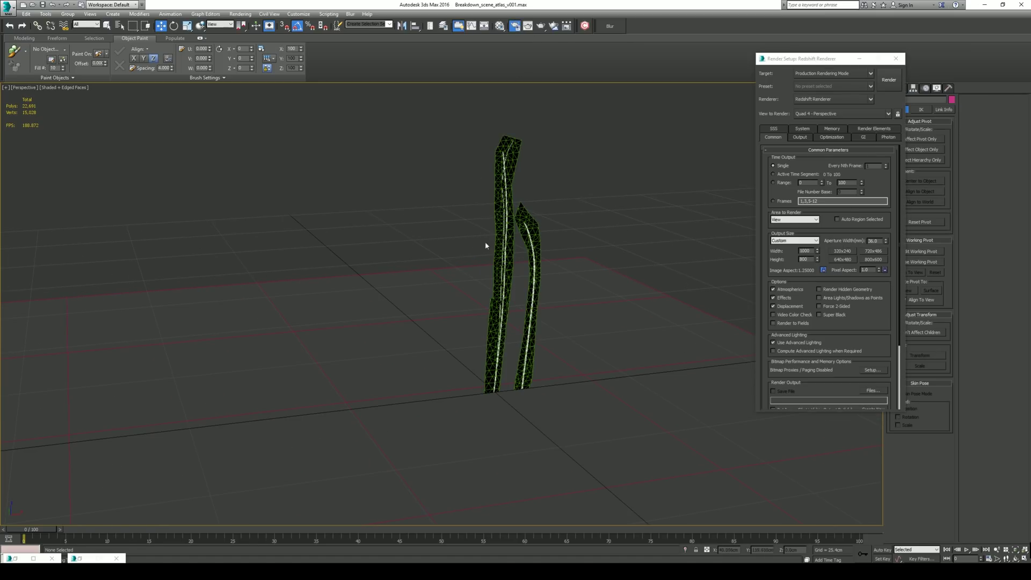
{"action": "mouse_move", "coordinate": [490, 246]}
{"action": "middle_mouse_down", "text": "alt"}
{"action": "mouse_move", "coordinate": [511, 257]}
{"action": "mouse_move", "coordinate": [490, 260]}
{"action": "mouse_move", "coordinate": [499, 253]}
{"action": "middle_mouse_up", "text": "alt"}
{"action": "scroll", "coordinate": [488, 259], "scroll_direction": "up", "scroll_amount": 3}
{"action": "left_click", "coordinate": [886, 80]}
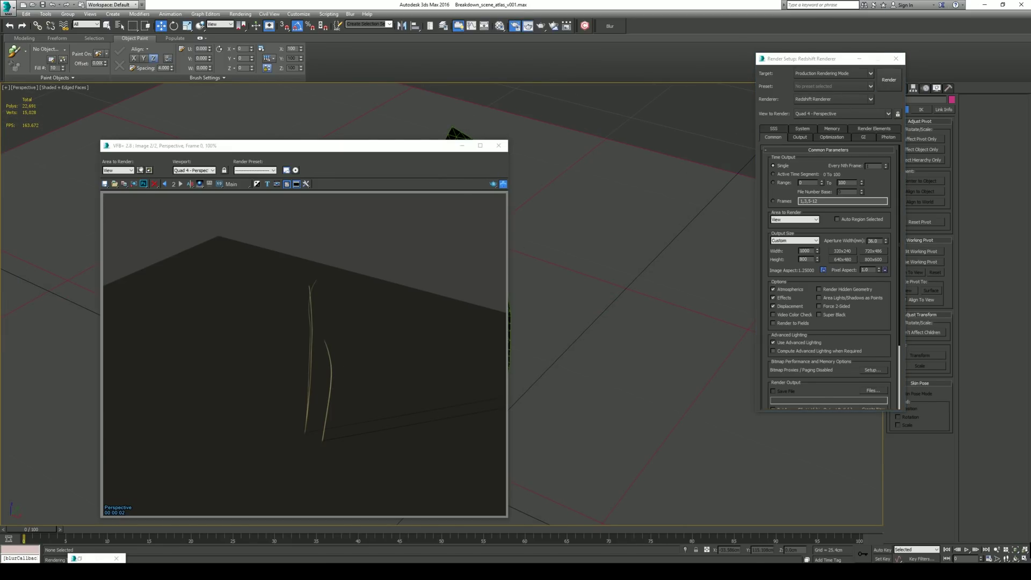
{"action": "left_click", "coordinate": [498, 145]}
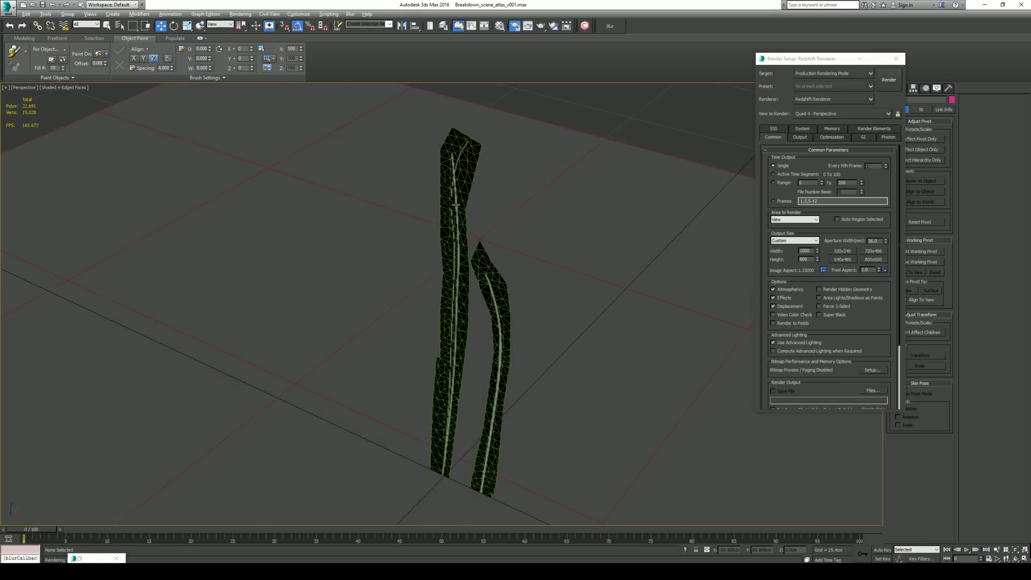
{"action": "middle_click_drag", "start_coordinate": [501, 147], "coordinate": [510, 196], "text": "alt"}
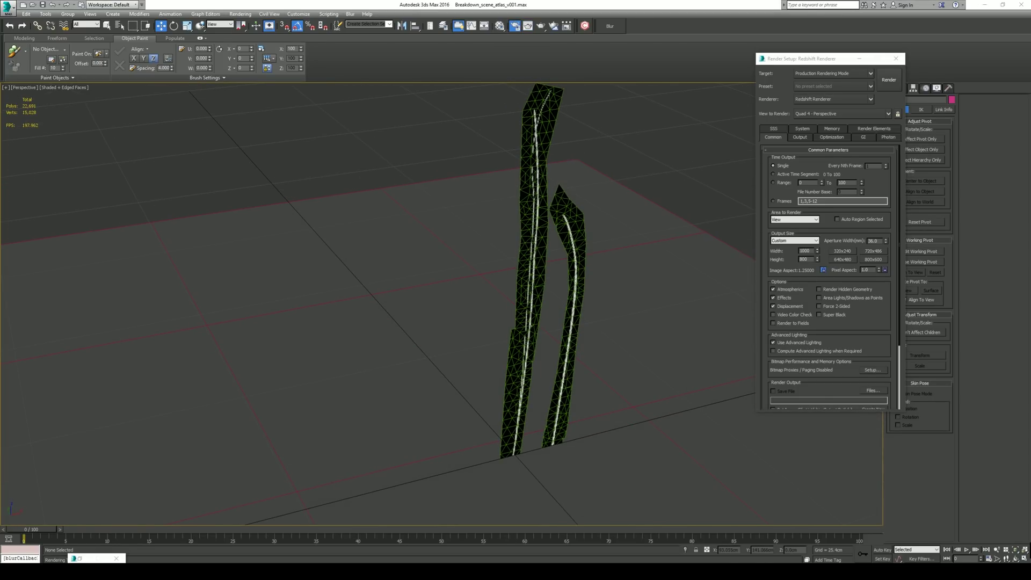
Move one grass strip back along Y and slide the other left to overlap it.
{"action": "left_click", "coordinate": [537, 271]}
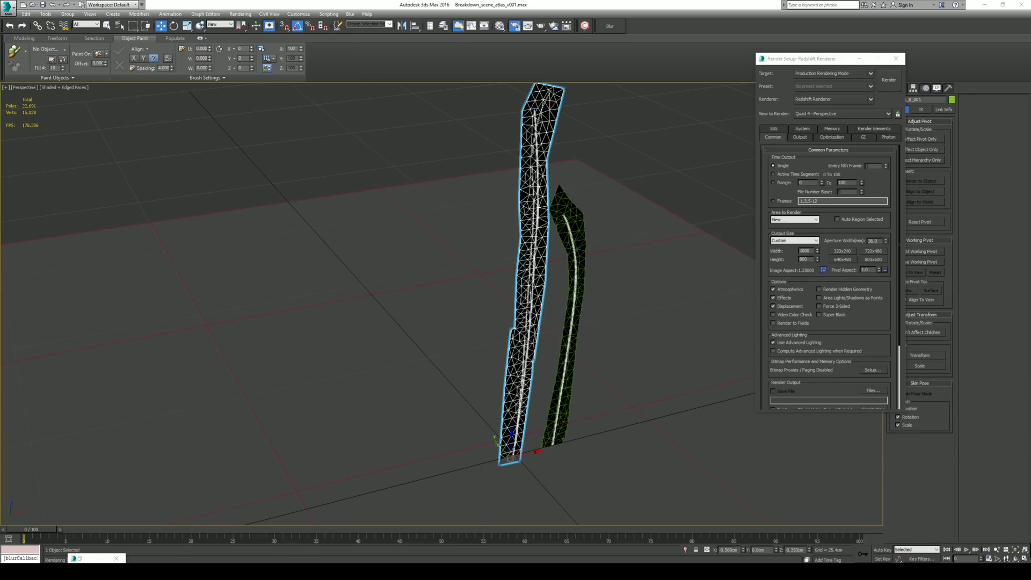
{"action": "left_click_drag", "start_coordinate": [537, 451], "coordinate": [467, 372]}
{"action": "middle_click_drag", "start_coordinate": [467, 372], "coordinate": [512, 360], "text": "alt"}
{"action": "left_click", "coordinate": [534, 344]}
{"action": "left_click_drag", "start_coordinate": [557, 407], "coordinate": [519, 406]}
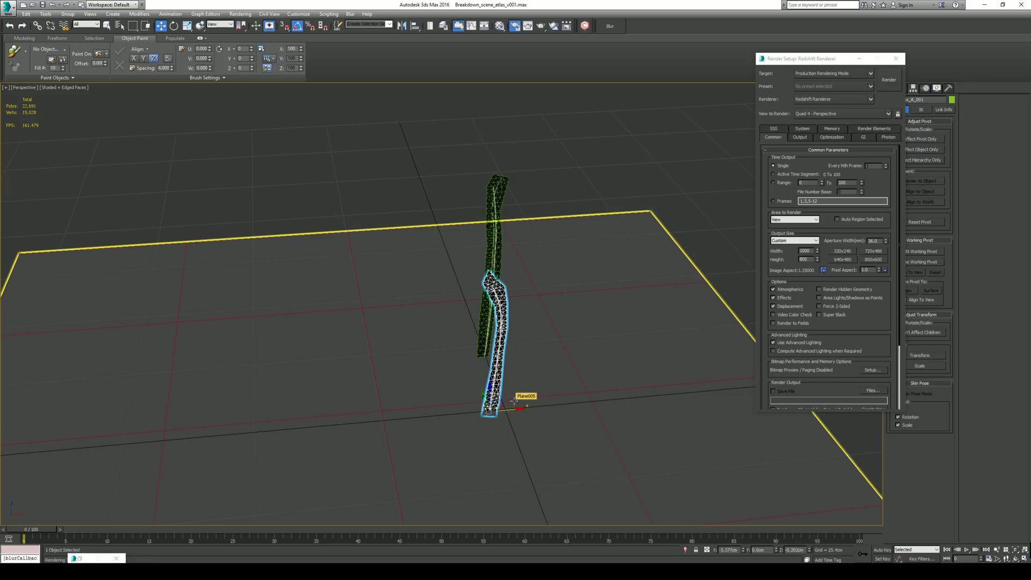
Shift-drag the strip to the right to make two copies, then select the middle one.
{"action": "left_click", "coordinate": [859, 61]}
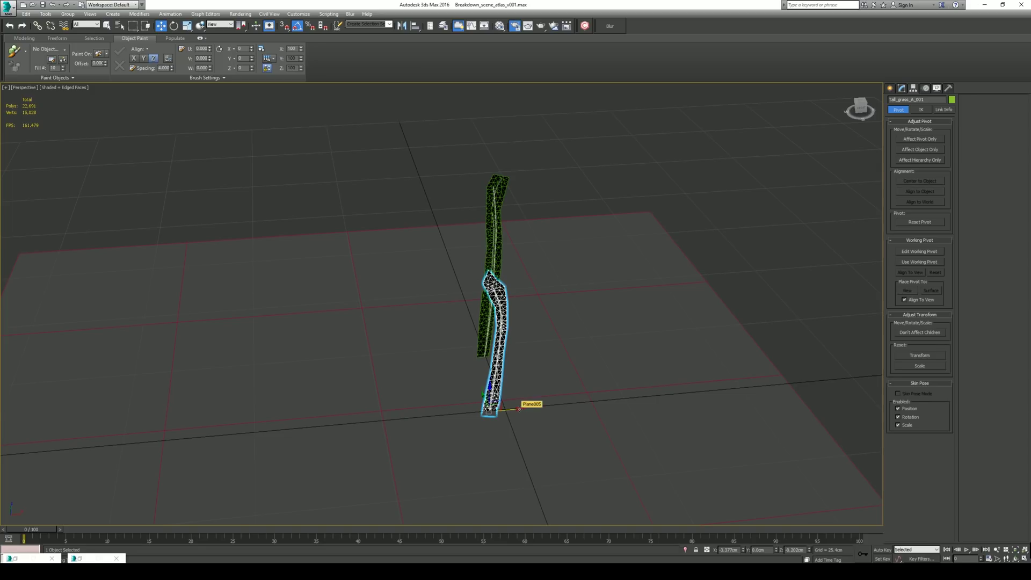
{"action": "left_click_drag", "start_coordinate": [526, 408], "coordinate": [585, 409], "text": "shift"}
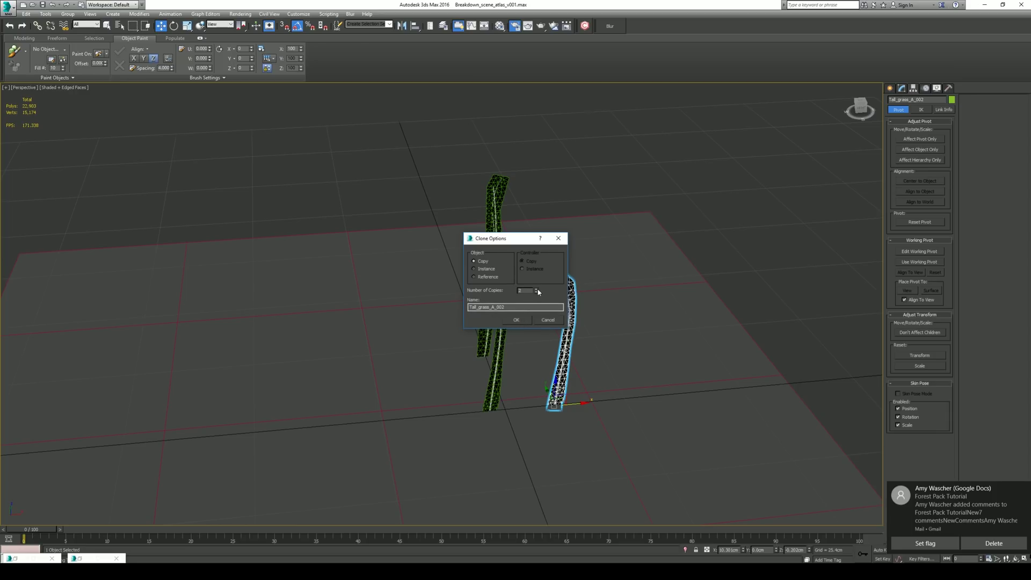
{"action": "left_click", "coordinate": [516, 320]}
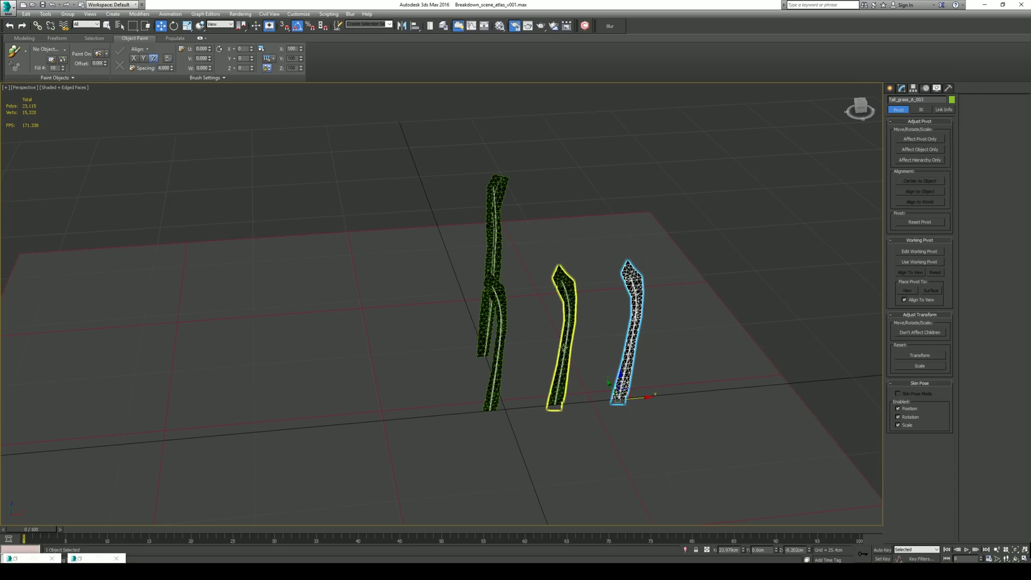
{"action": "left_click", "coordinate": [563, 348]}
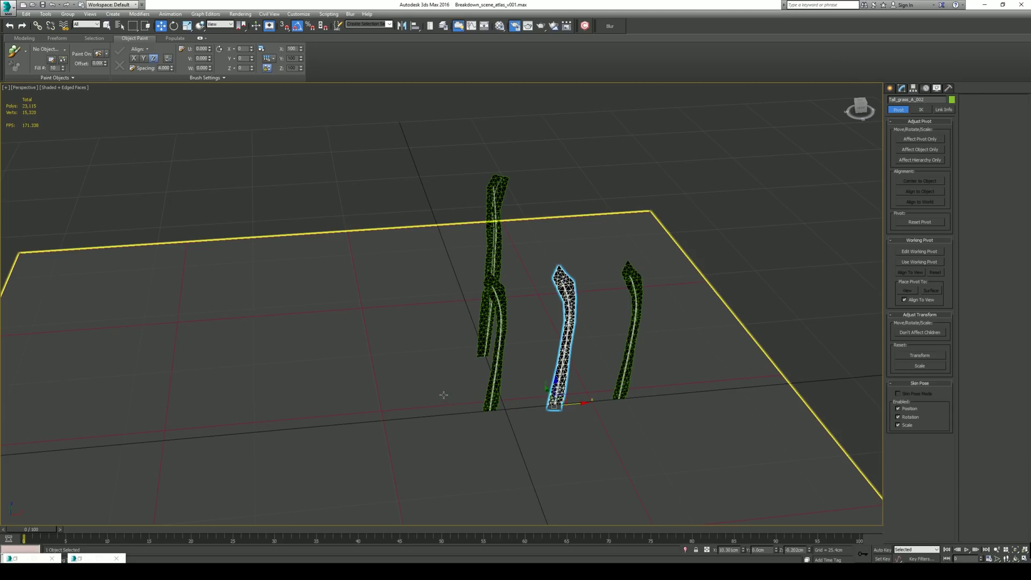
{"action": "left_click", "coordinate": [502, 378]}
{"action": "left_click", "coordinate": [551, 375]}
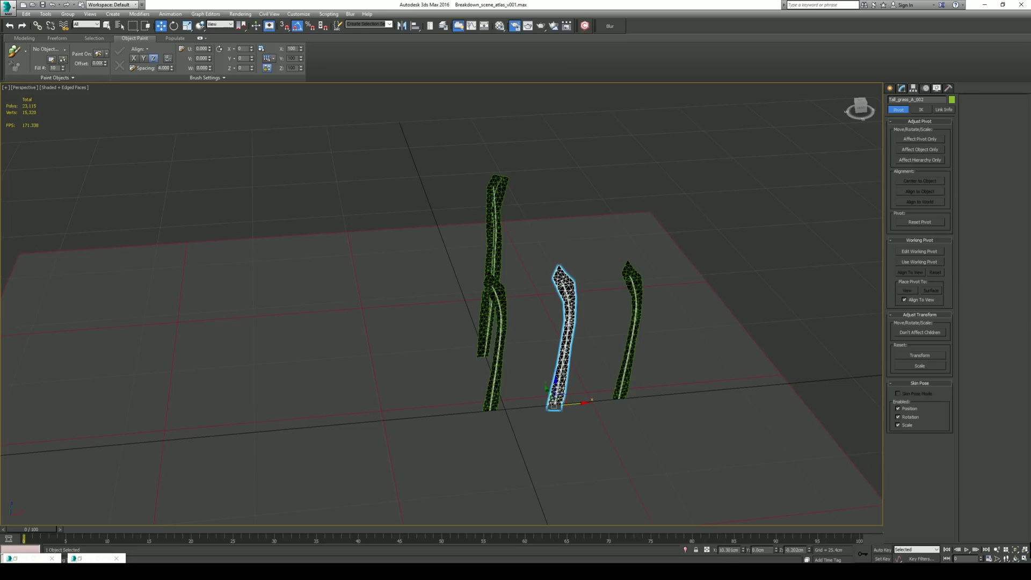
Add a Bend modifier to the middle blade Tall_grass_A_002.
{"action": "left_click", "coordinate": [900, 89]}
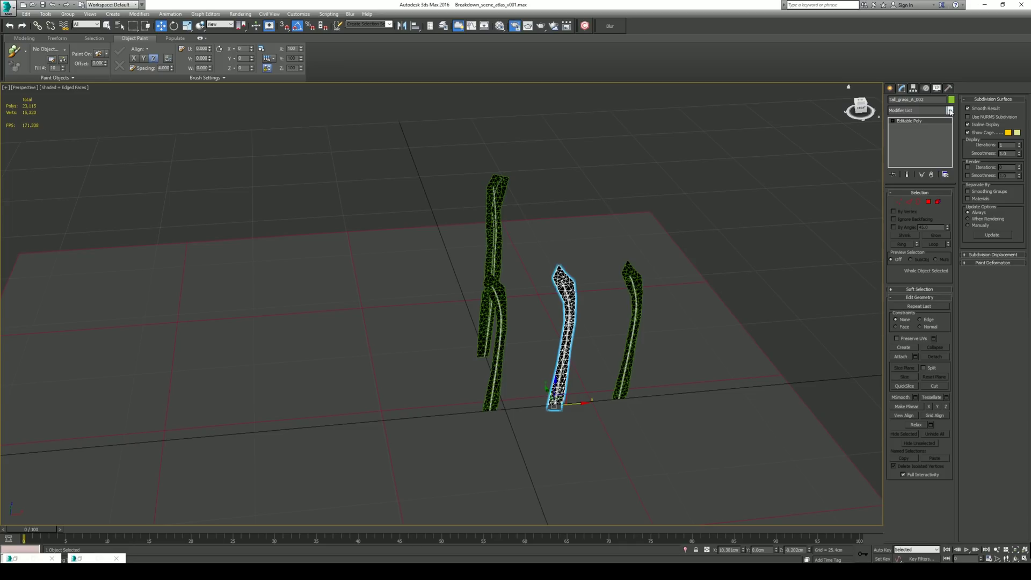
{"action": "left_click", "coordinate": [949, 110]}
{"action": "scroll", "coordinate": [954, 247], "scroll_direction": "down", "scroll_amount": 1}
{"action": "scroll", "coordinate": [954, 247], "scroll_direction": "up", "scroll_amount": 6}
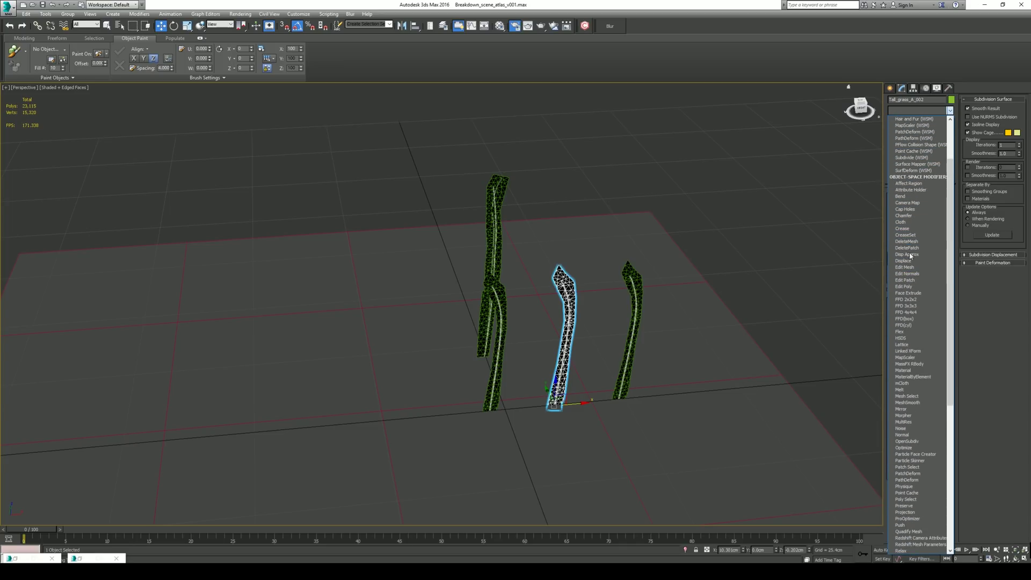
{"action": "left_click", "coordinate": [906, 197]}
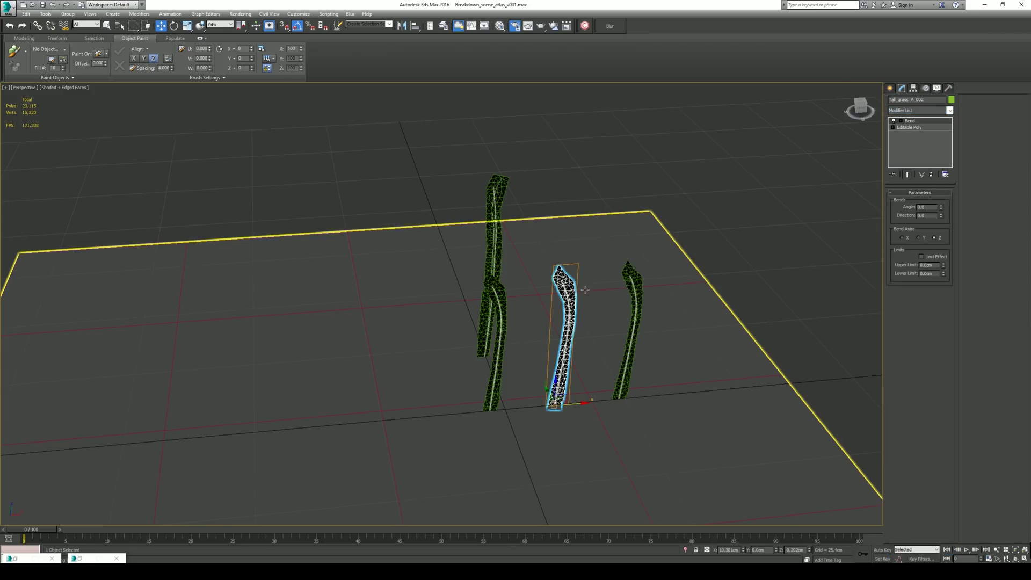
{"action": "scroll", "coordinate": [574, 372], "scroll_direction": "down", "scroll_amount": 2}
{"action": "scroll", "coordinate": [577, 371], "scroll_direction": "up", "scroll_amount": 5}
{"action": "scroll", "coordinate": [553, 372], "scroll_direction": "down", "scroll_amount": 2}
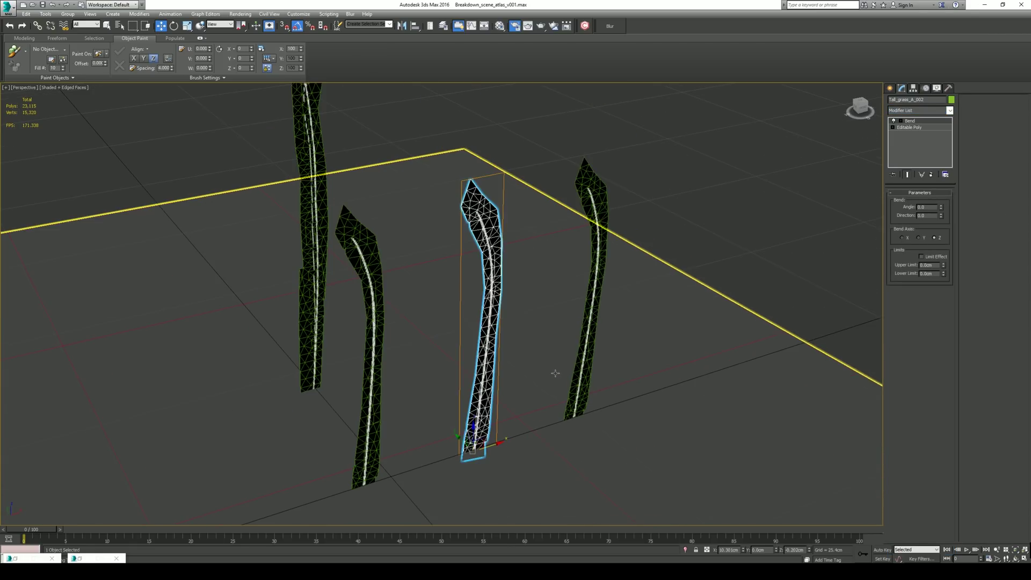
{"action": "mouse_move", "coordinate": [553, 373]}
{"action": "middle_mouse_down"}
{"action": "mouse_move", "coordinate": [540, 352]}
{"action": "mouse_move", "coordinate": [556, 354]}
{"action": "middle_mouse_up"}
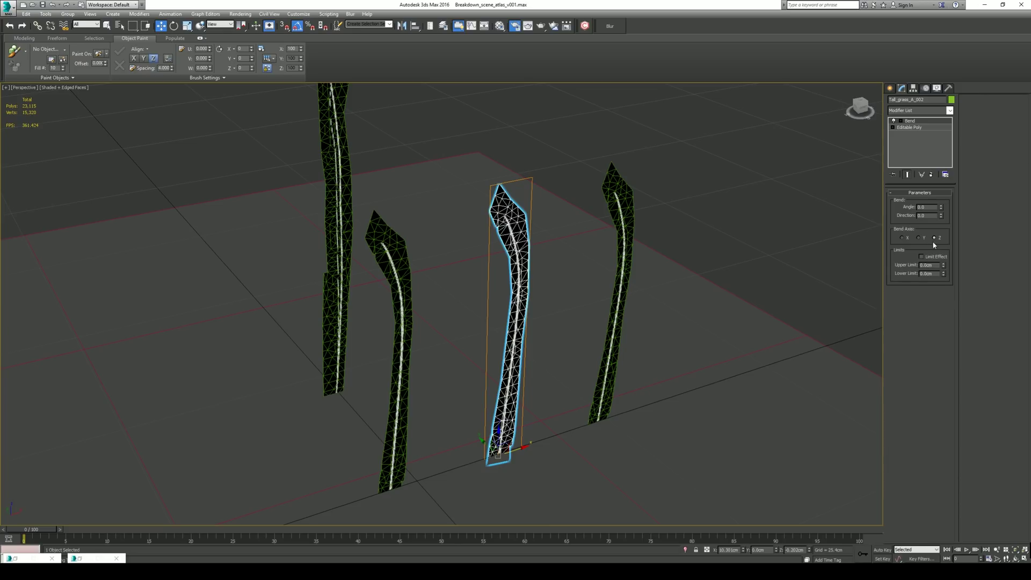
Bend the blade along the Y axis with angle 55.5 and direction 86.
{"action": "left_click_drag", "start_coordinate": [941, 207], "coordinate": [941, 218]}
{"action": "left_click_drag", "start_coordinate": [941, 207], "coordinate": [940, 219]}
{"action": "left_click", "coordinate": [919, 238]}
{"action": "middle_click_drag", "start_coordinate": [642, 261], "coordinate": [761, 256], "text": "alt"}
{"action": "left_click_drag", "start_coordinate": [940, 211], "coordinate": [943, 167]}
{"action": "middle_click_drag", "start_coordinate": [696, 247], "coordinate": [808, 218], "text": "alt"}
Enable Limit Effect and raise the Upper Limit to 23.673cm so the blade arcs.
{"action": "left_click", "coordinate": [922, 257]}
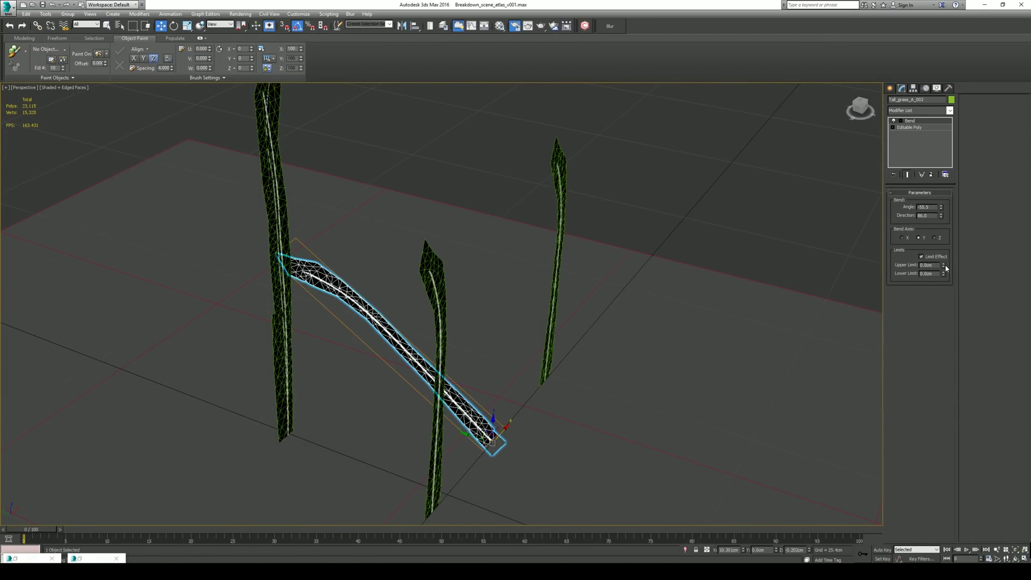
{"action": "left_click_drag", "start_coordinate": [943, 265], "coordinate": [943, 235]}
{"action": "left_click_drag", "start_coordinate": [1012, 490], "coordinate": [992, 465]}
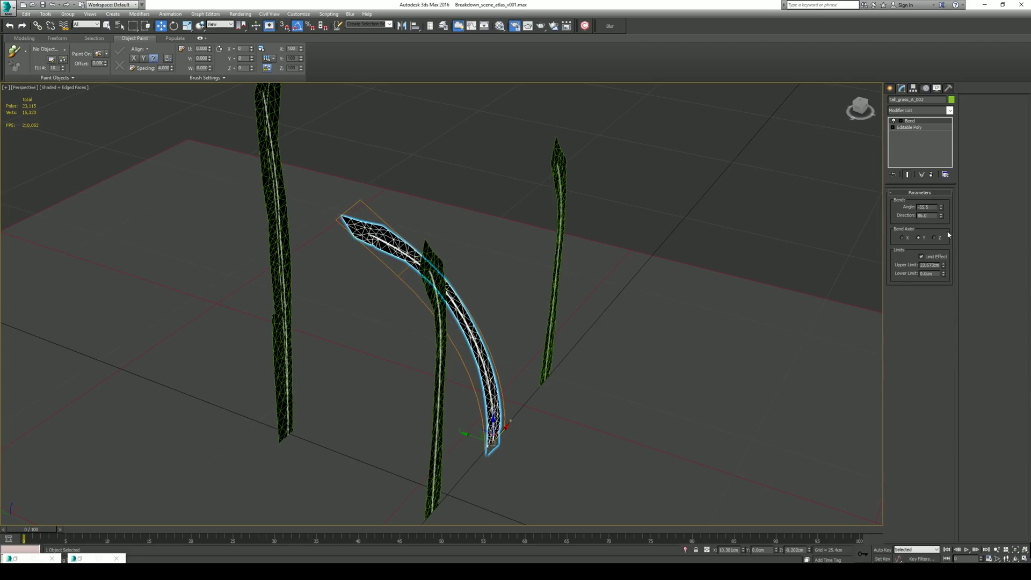
{"action": "middle_click_drag", "start_coordinate": [376, 301], "coordinate": [588, 306], "text": "alt"}
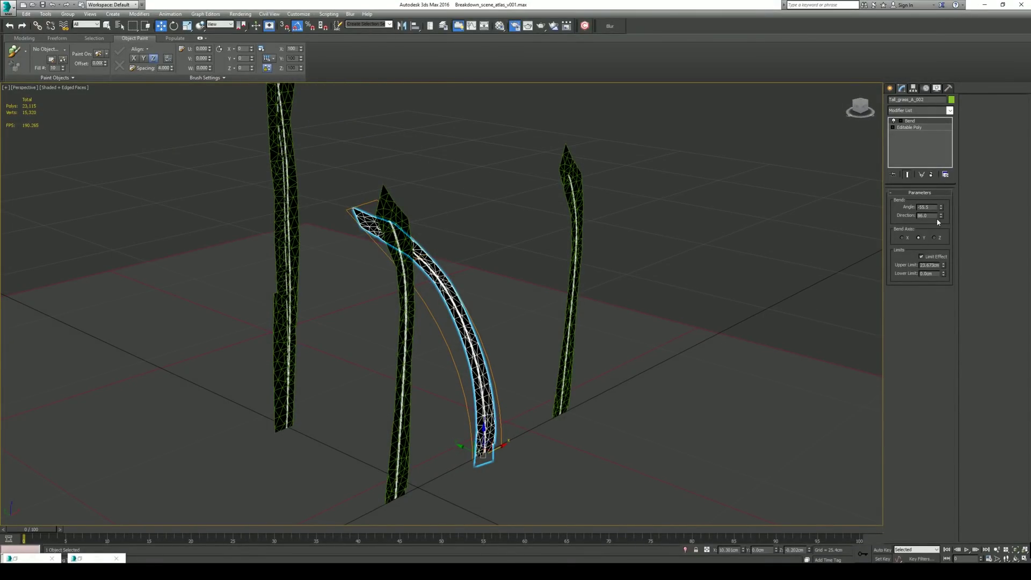
Select Tall_grass_A_003's top vertices, rotate them -25 degrees and move them up and right.
{"action": "left_click", "coordinate": [575, 290]}
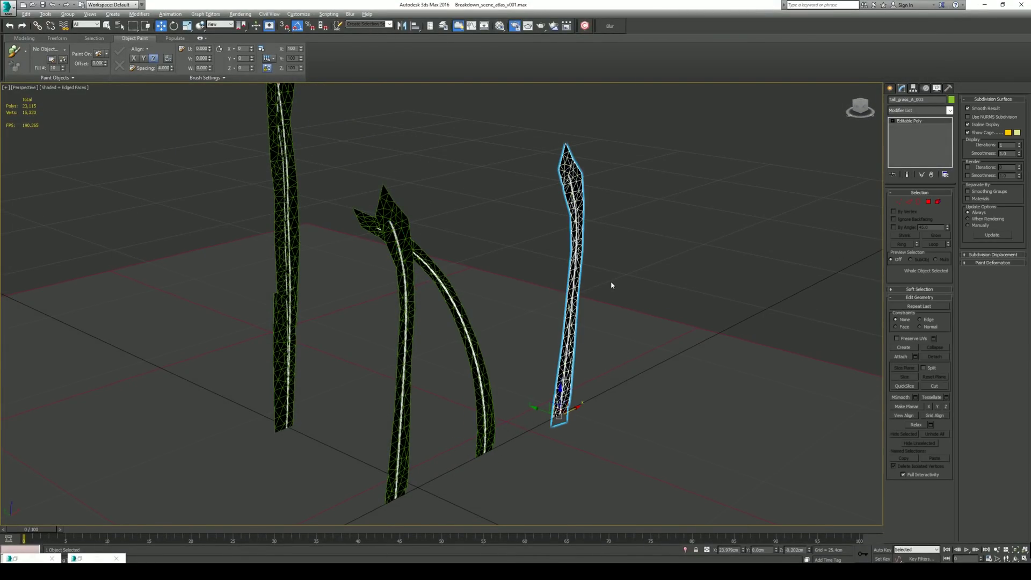
{"action": "middle_click_drag", "start_coordinate": [611, 285], "coordinate": [626, 250], "text": "alt"}
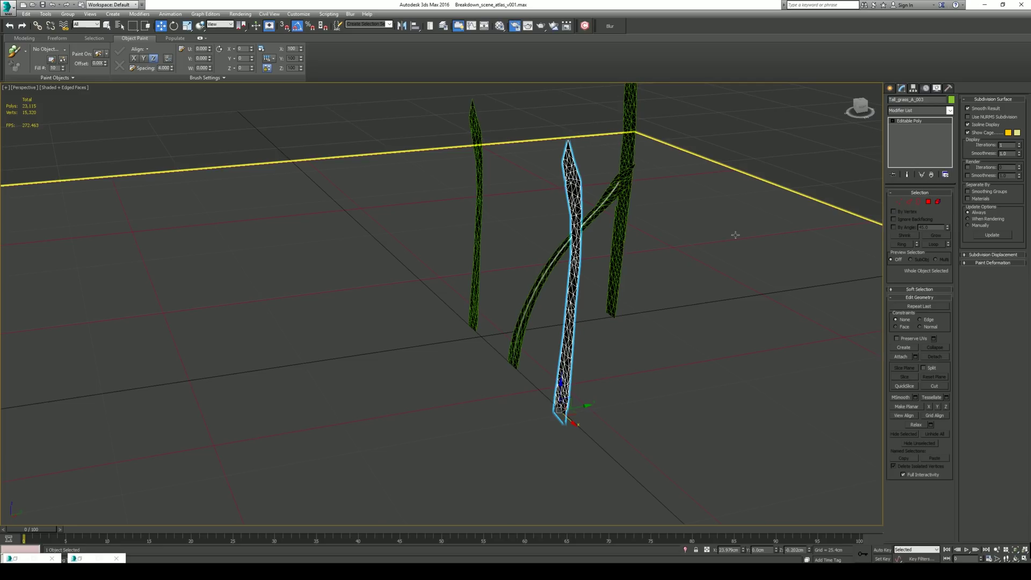
{"action": "key", "text": "1"}
{"action": "middle_click_drag", "start_coordinate": [836, 225], "coordinate": [584, 235], "text": "alt"}
{"action": "left_click_drag", "start_coordinate": [530, 131], "coordinate": [637, 271]}
{"action": "key", "text": "e"}
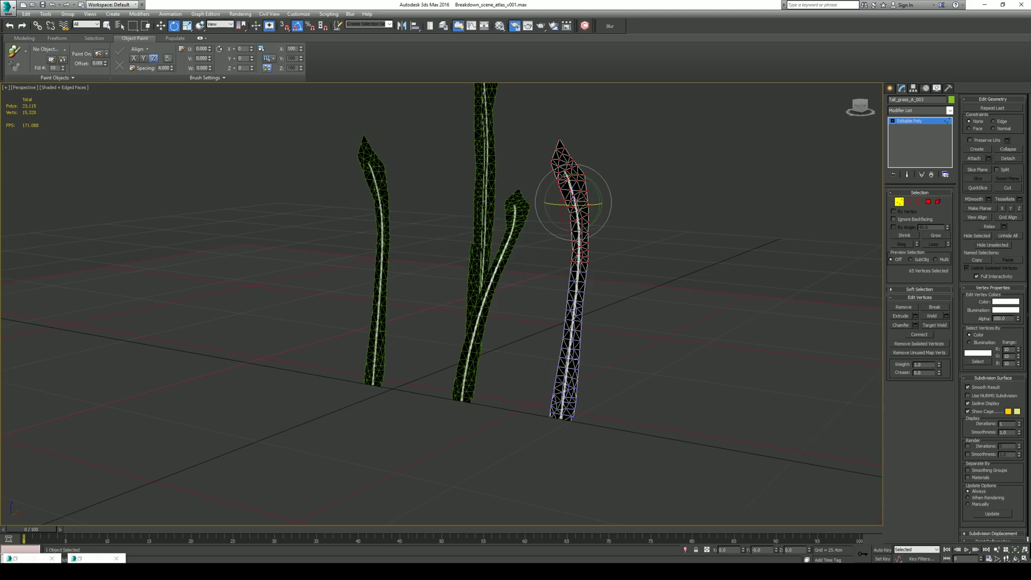
{"action": "mouse_move", "coordinate": [618, 212]}
{"action": "middle_mouse_down", "text": "alt"}
{"action": "mouse_move", "coordinate": [635, 211]}
{"action": "mouse_move", "coordinate": [603, 214]}
{"action": "middle_mouse_up", "text": "alt"}
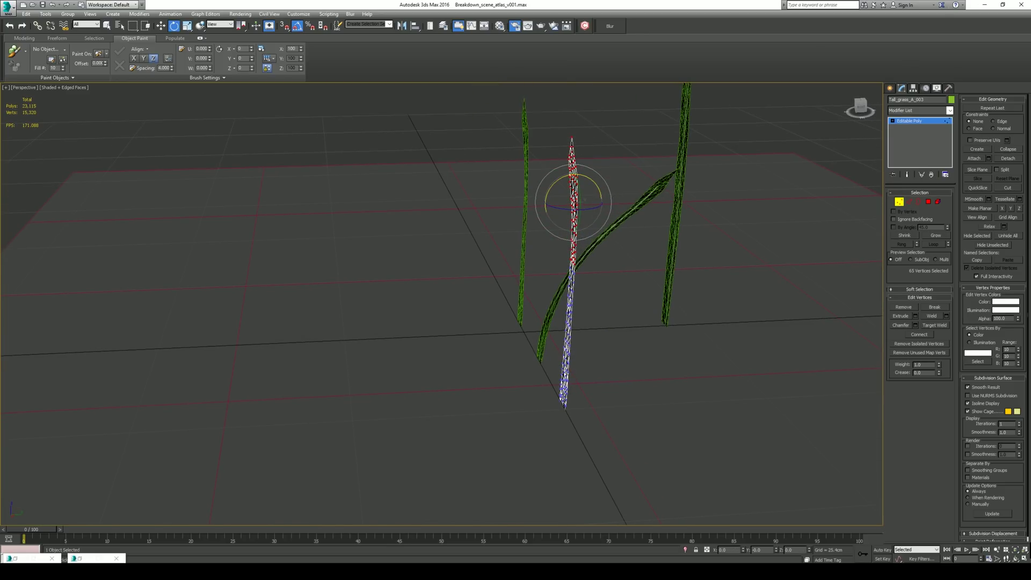
{"action": "left_click_drag", "start_coordinate": [603, 214], "coordinate": [600, 304]}
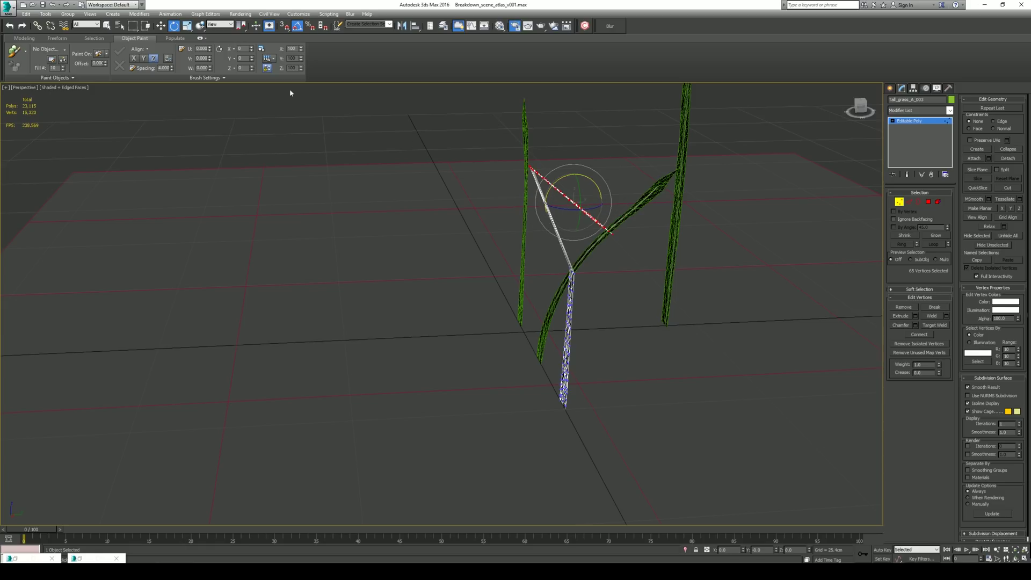
{"action": "left_click", "coordinate": [160, 26]}
{"action": "left_click_drag", "start_coordinate": [579, 189], "coordinate": [613, 275]}
Extend the vertex selection down the blade, tilt it 15 degrees and smooth the kink.
{"action": "key", "text": "z"}
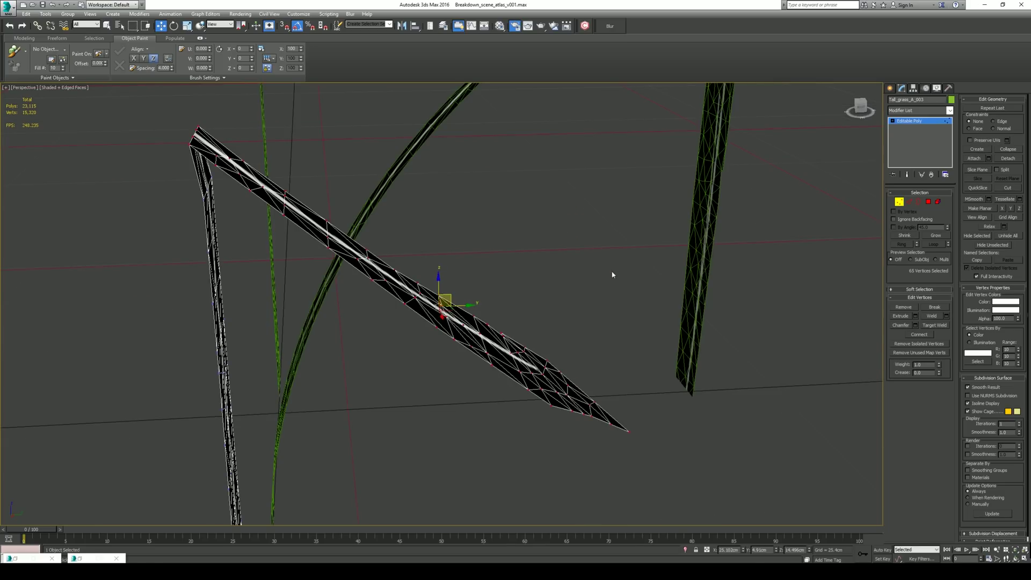
{"action": "middle_click_drag", "start_coordinate": [610, 274], "coordinate": [492, 266], "text": "alt"}
{"action": "left_click_drag", "start_coordinate": [495, 322], "coordinate": [537, 373]}
{"action": "key", "text": "e"}
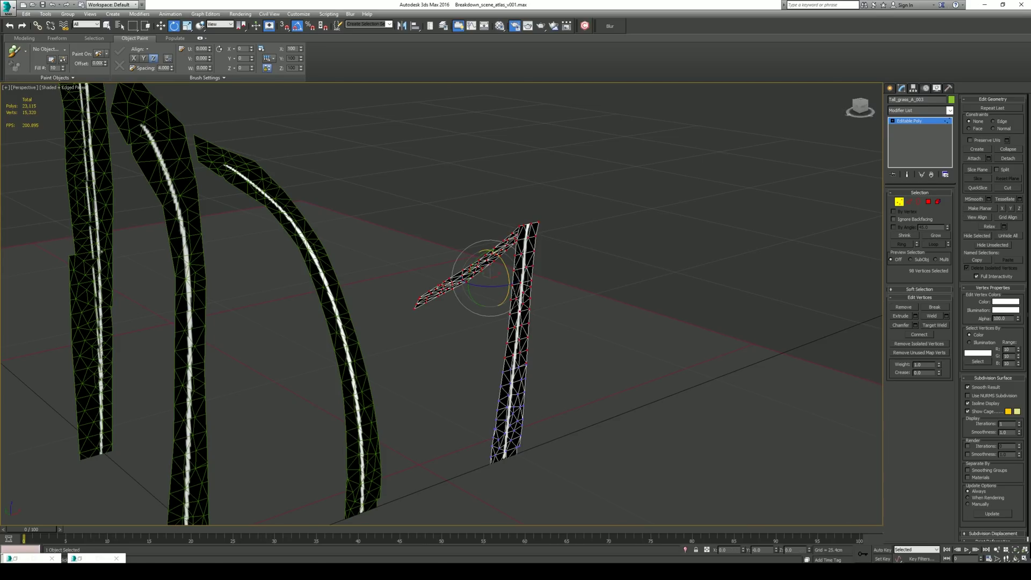
{"action": "left_click_drag", "start_coordinate": [506, 293], "coordinate": [504, 312]}
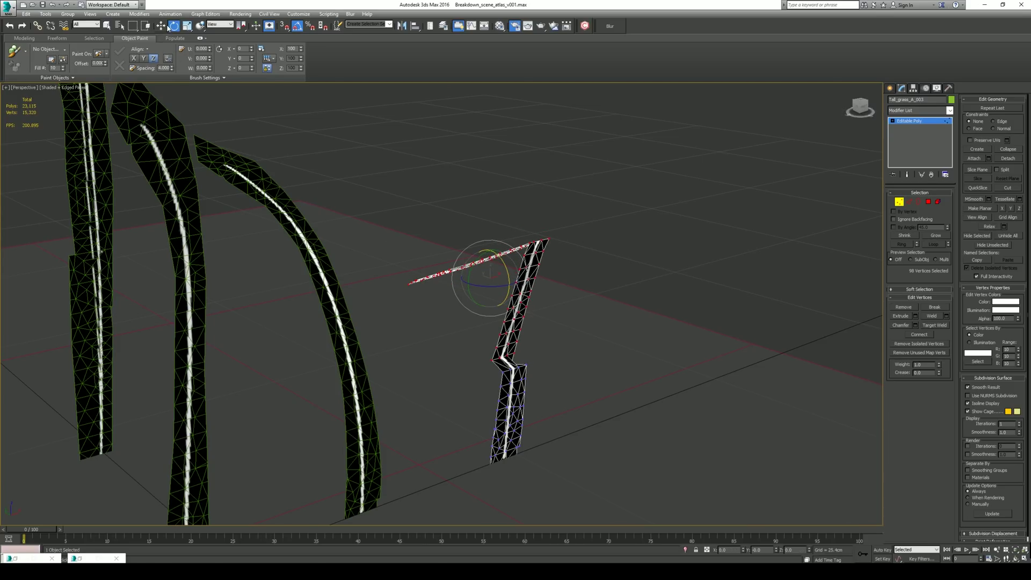
{"action": "left_click", "coordinate": [163, 26]}
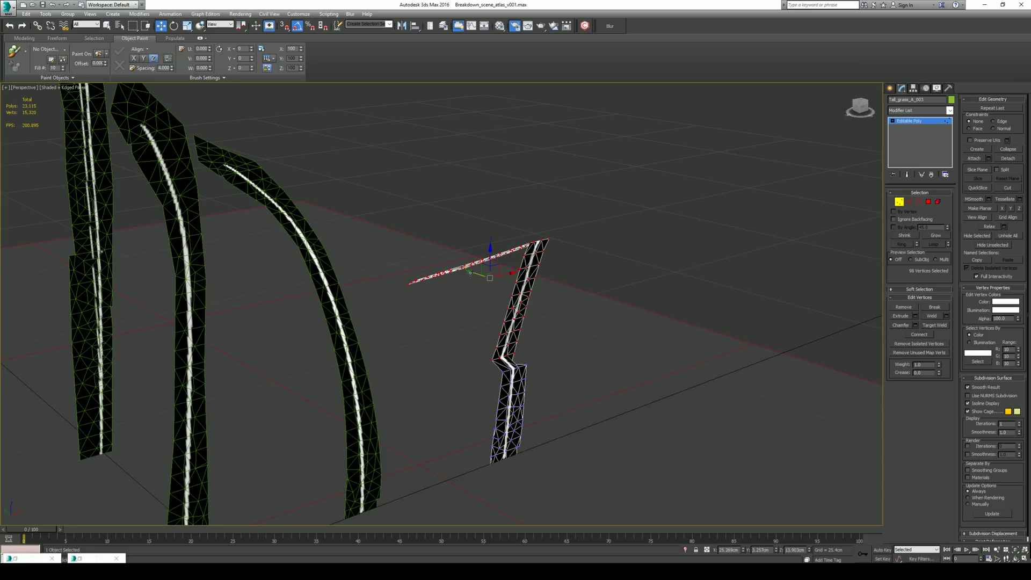
{"action": "left_click_drag", "start_coordinate": [470, 273], "coordinate": [502, 258]}
{"action": "middle_click_drag", "start_coordinate": [521, 271], "coordinate": [638, 285], "text": "alt"}
{"action": "left_click", "coordinate": [540, 180]}
{"action": "middle_click_drag", "start_coordinate": [434, 236], "coordinate": [405, 261], "text": "alt"}
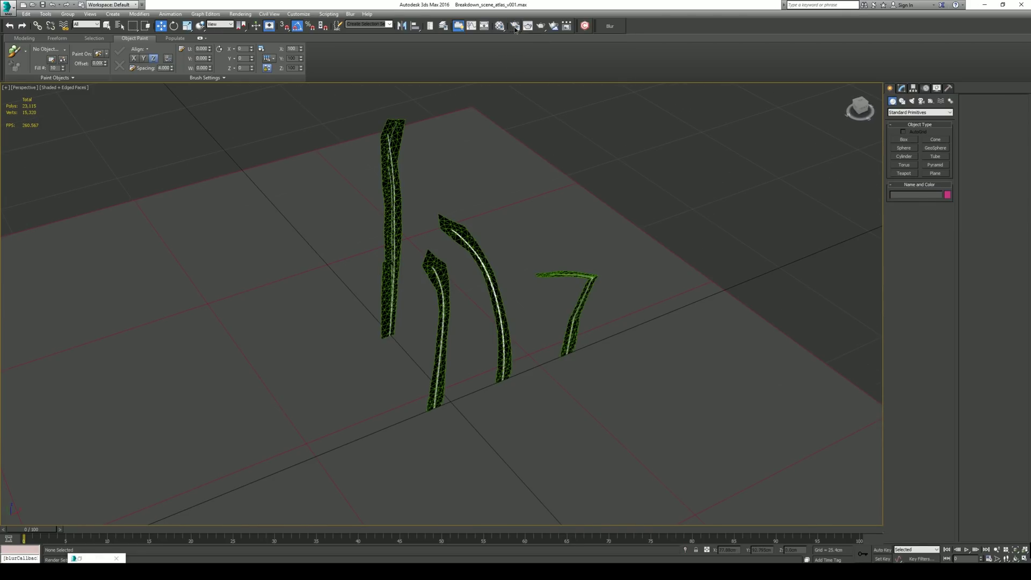
Render a Redshift test frame of the four grass blades, then close both render windows.
{"action": "left_click", "coordinate": [515, 27]}
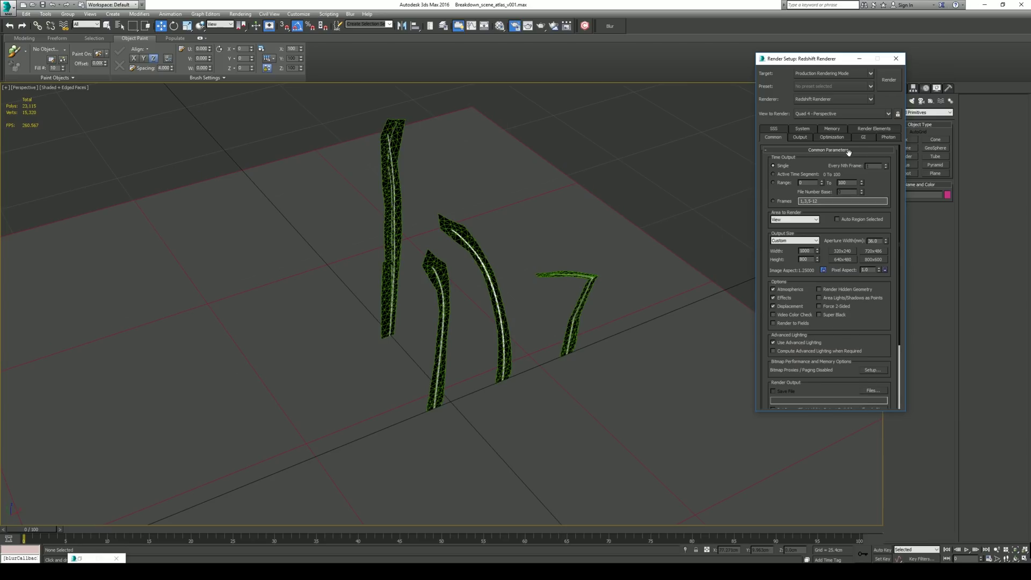
{"action": "left_click", "coordinate": [888, 80]}
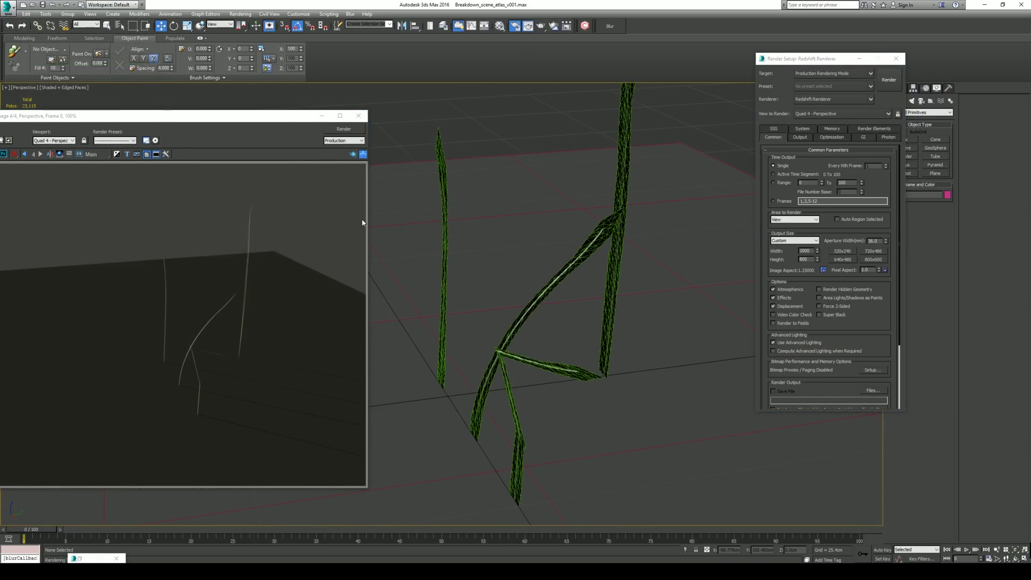
{"action": "left_click", "coordinate": [358, 115]}
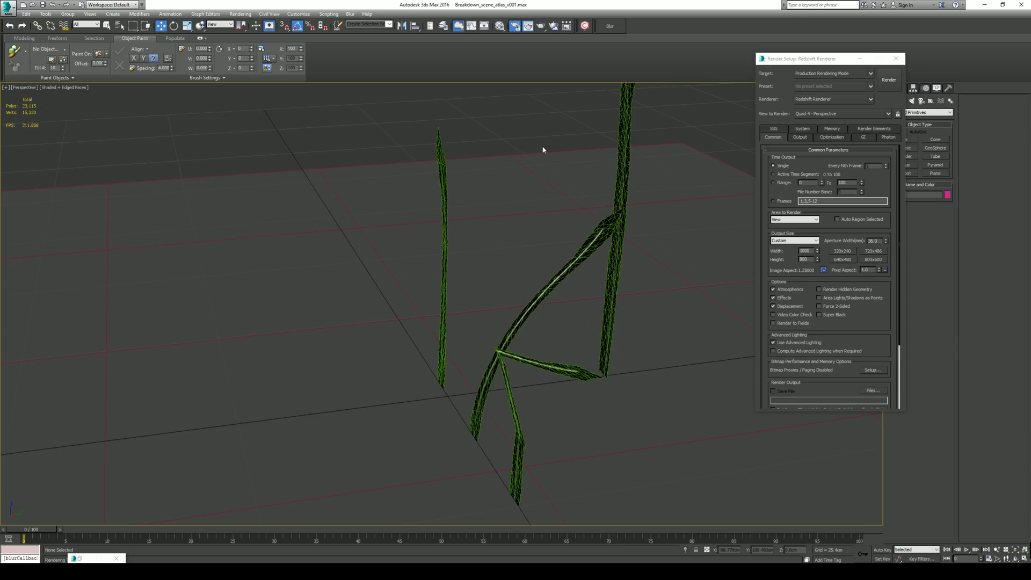
{"action": "left_click", "coordinate": [896, 59]}
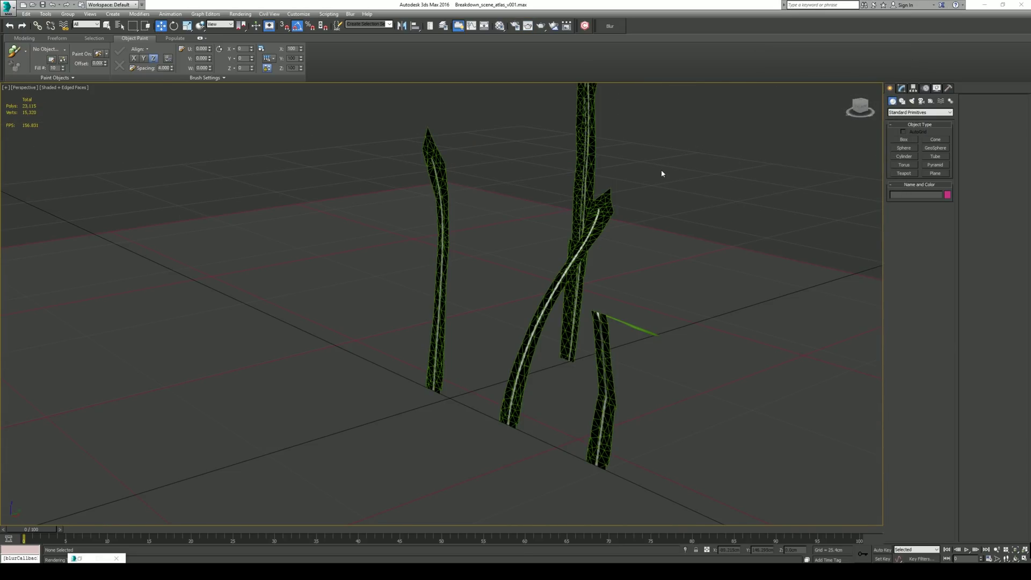
{"action": "middle_click_drag", "start_coordinate": [662, 173], "coordinate": [599, 251], "text": "alt"}
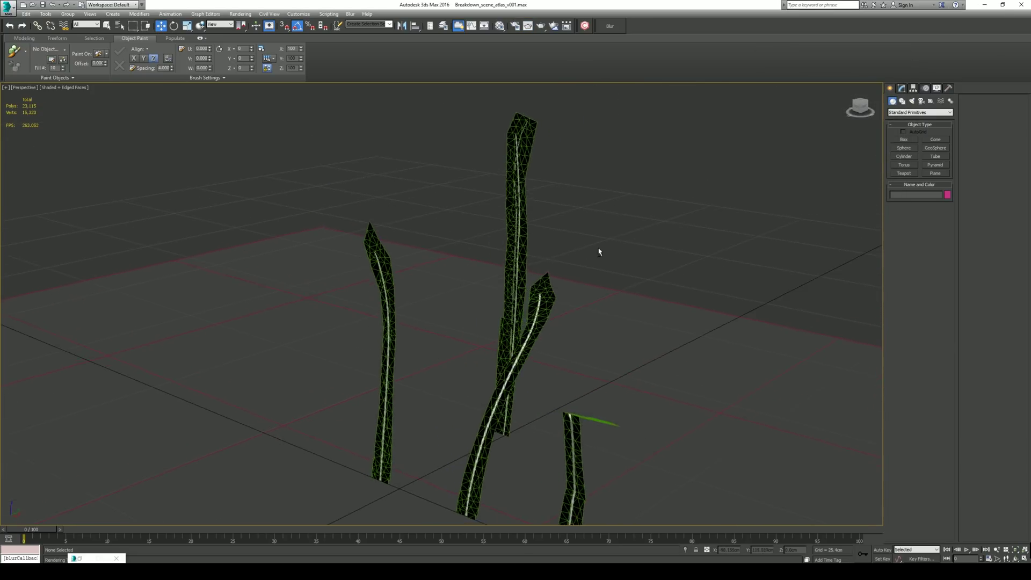
Hide the four Tall_grass objects in Scene Explorer and show the FP_Assets dead grass.
{"action": "left_click", "coordinate": [441, 27]}
{"action": "left_click", "coordinate": [7, 134]}
{"action": "left_click", "coordinate": [22, 149]}
{"action": "left_click", "coordinate": [21, 156]}
{"action": "left_click", "coordinate": [21, 163]}
{"action": "left_click", "coordinate": [22, 170]}
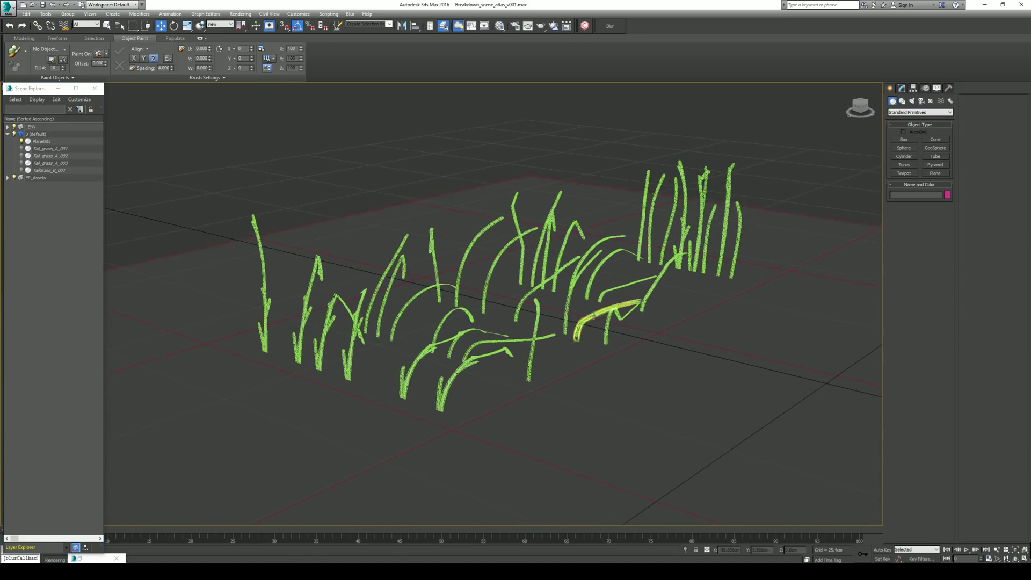
{"action": "left_click", "coordinate": [596, 311]}
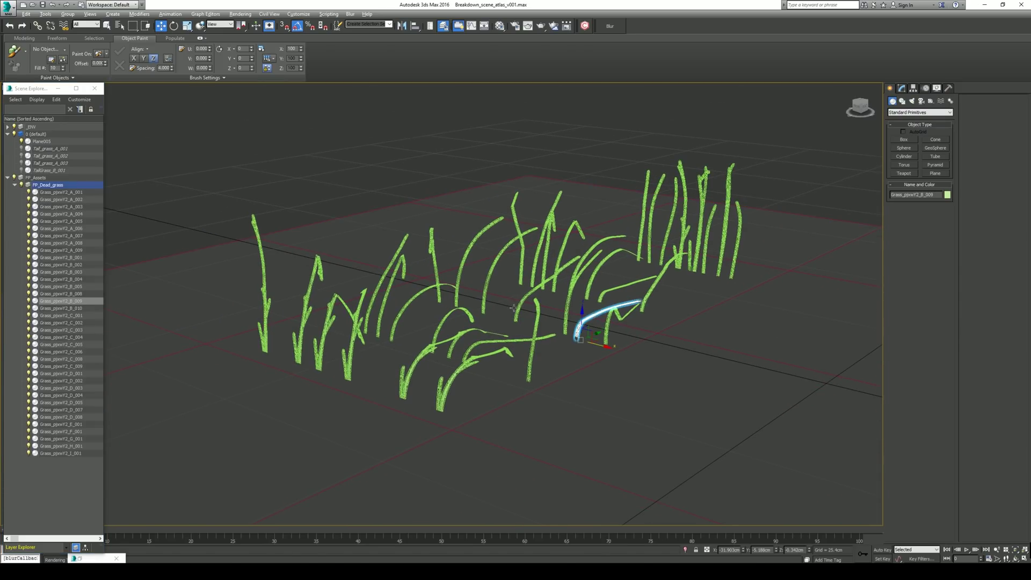
{"action": "middle_click_drag", "start_coordinate": [521, 310], "coordinate": [504, 239], "text": "alt"}
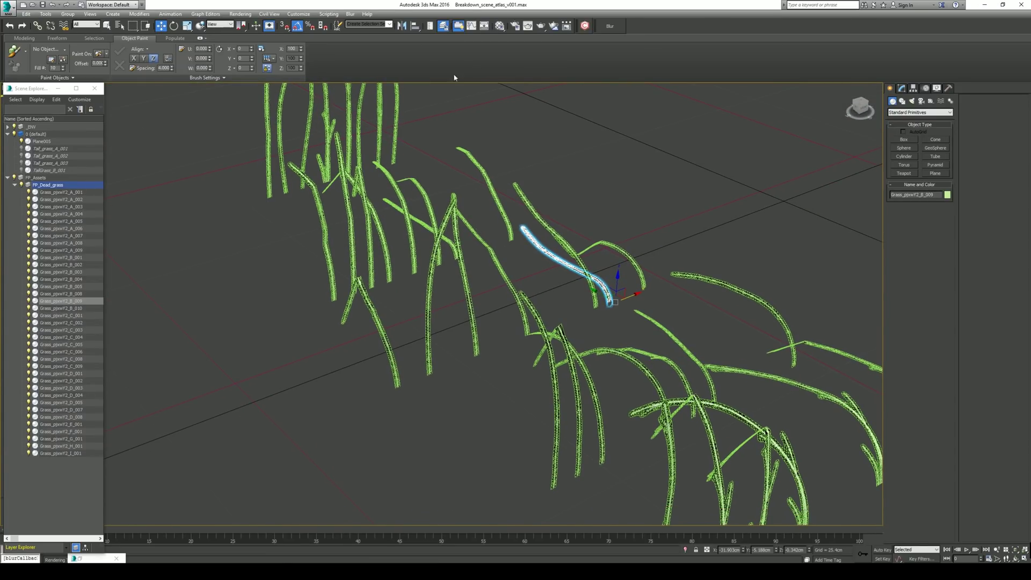
Render a preview of the dead grass, then close the render windows.
{"action": "left_click", "coordinate": [515, 26]}
{"action": "left_click", "coordinate": [528, 26]}
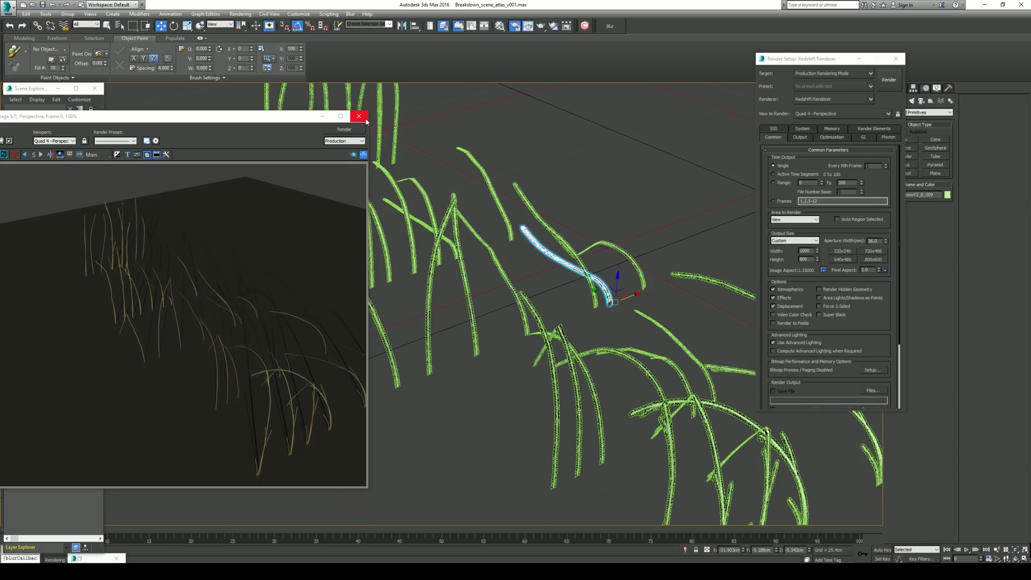
{"action": "left_click", "coordinate": [358, 117]}
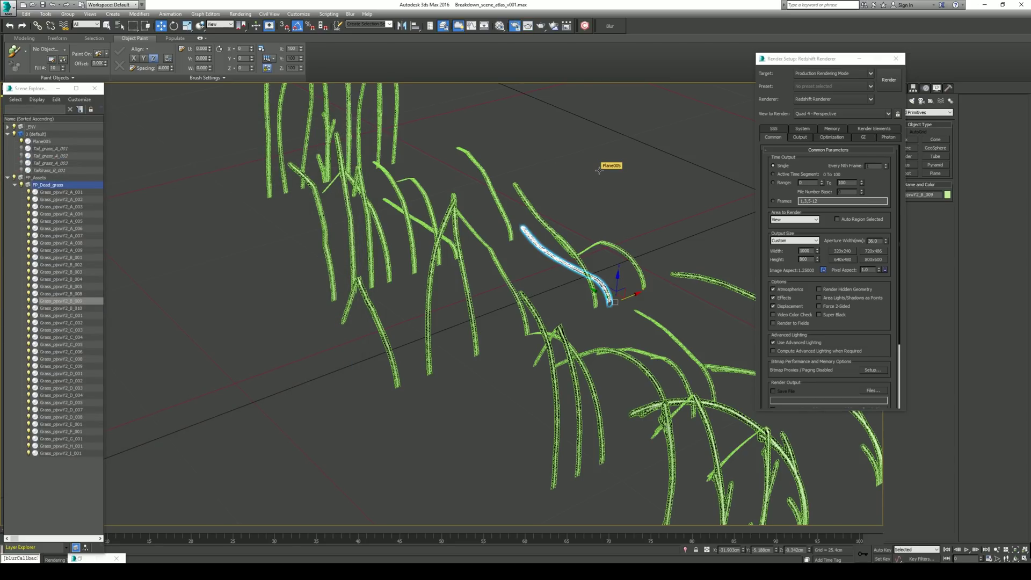
{"action": "left_click", "coordinate": [896, 58]}
{"action": "scroll", "coordinate": [658, 219], "scroll_direction": "down", "scroll_amount": 5}
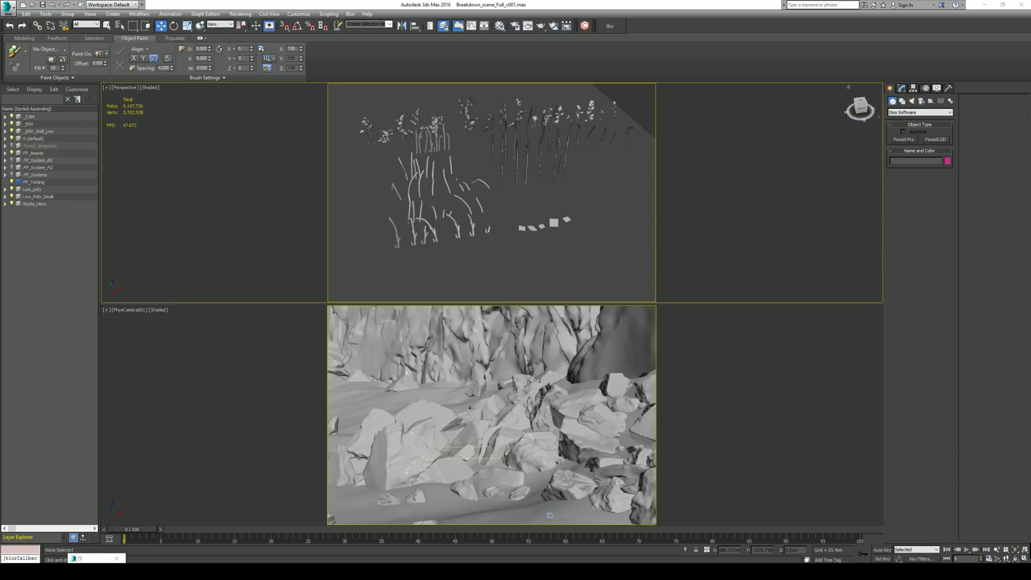
Place a Forest Pro object, Forest004, from the Itoo Software category in the camera view.
{"action": "left_click", "coordinate": [890, 89]}
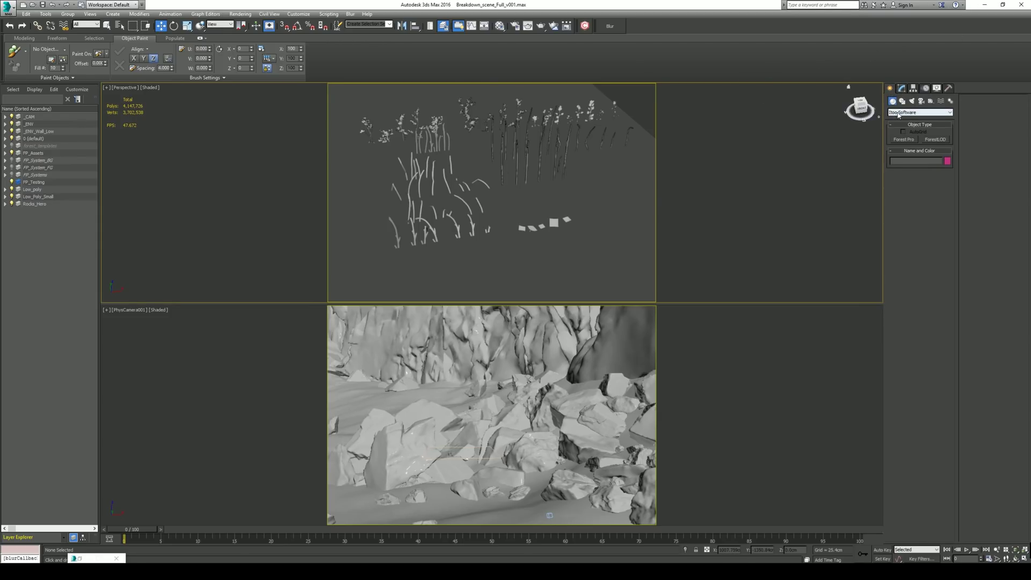
{"action": "left_click", "coordinate": [920, 112]}
{"action": "left_click", "coordinate": [907, 206]}
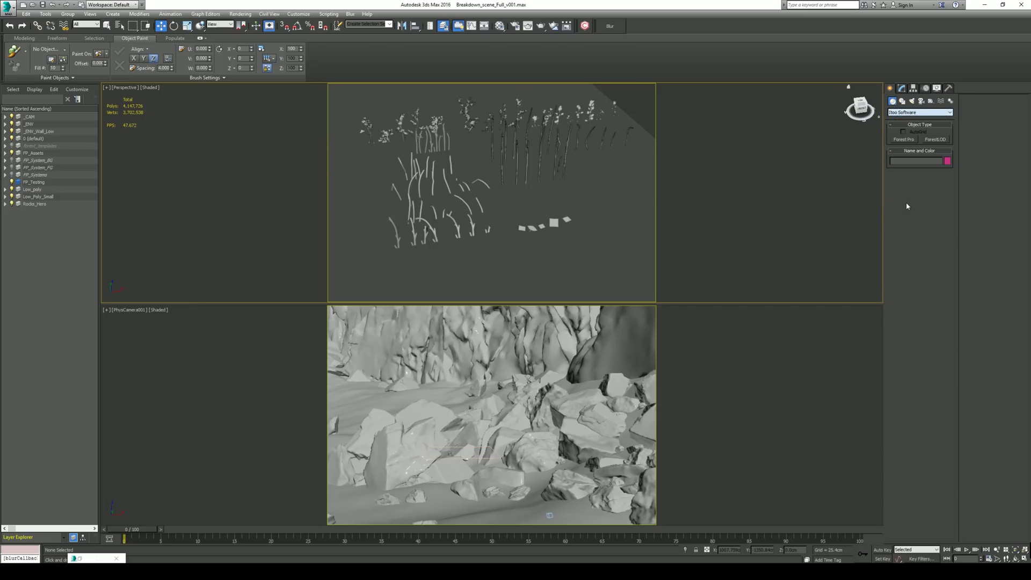
{"action": "left_click", "coordinate": [902, 141]}
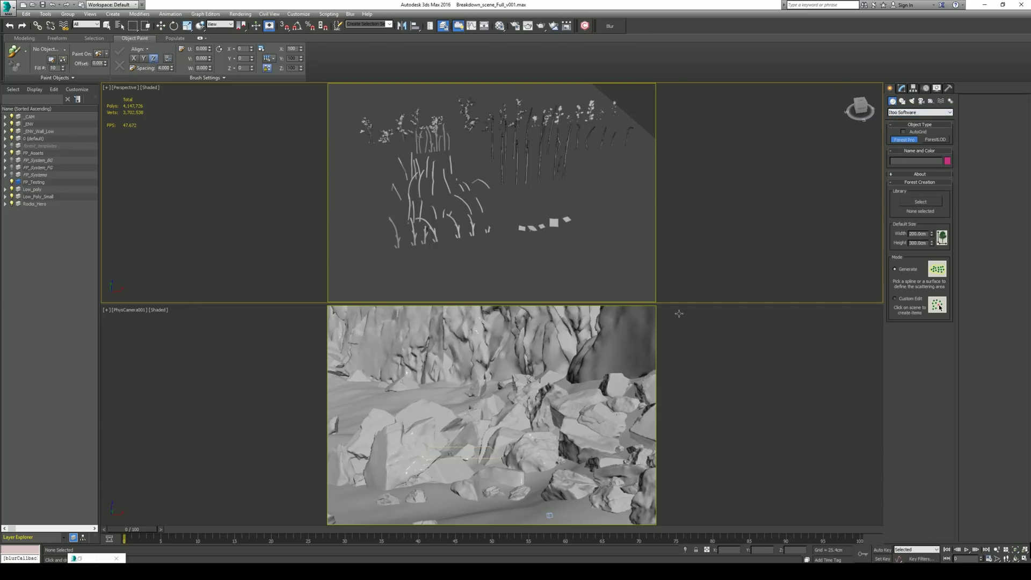
{"action": "left_click", "coordinate": [693, 479]}
{"action": "left_click", "coordinate": [507, 514]}
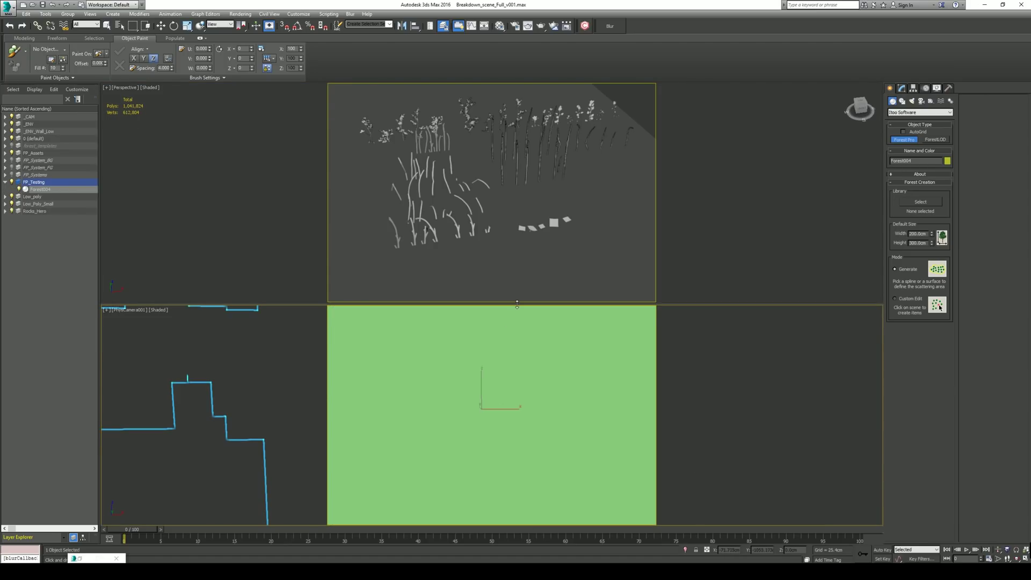
{"action": "scroll", "coordinate": [501, 245], "scroll_direction": "down", "scroll_amount": 10}
{"action": "scroll", "coordinate": [498, 208], "scroll_direction": "up", "scroll_amount": 4}
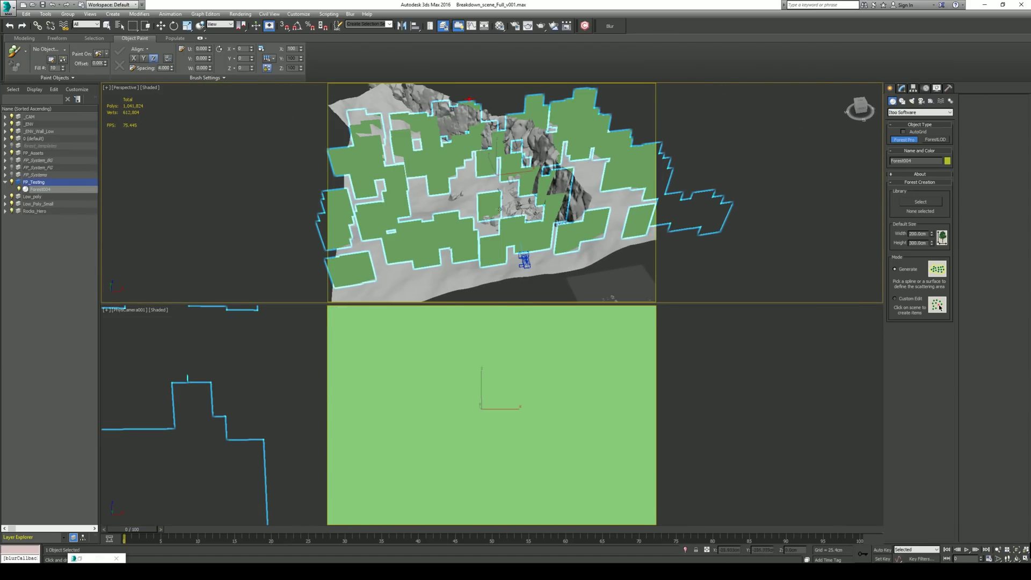
{"action": "scroll", "coordinate": [499, 208], "scroll_direction": "up", "scroll_amount": 5}
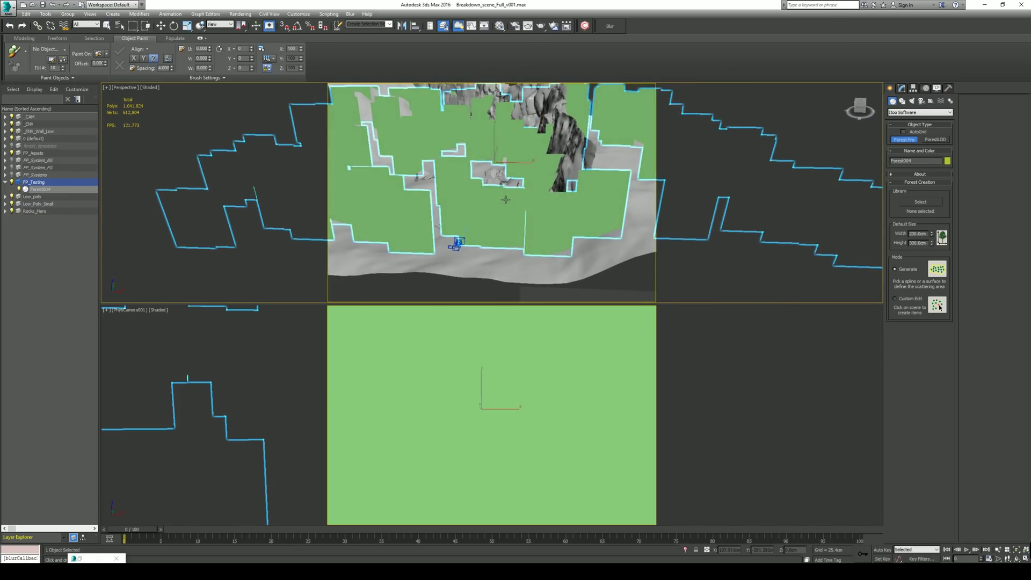
{"action": "scroll", "coordinate": [505, 199], "scroll_direction": "up", "scroll_amount": 1}
{"action": "left_click", "coordinate": [902, 89]}
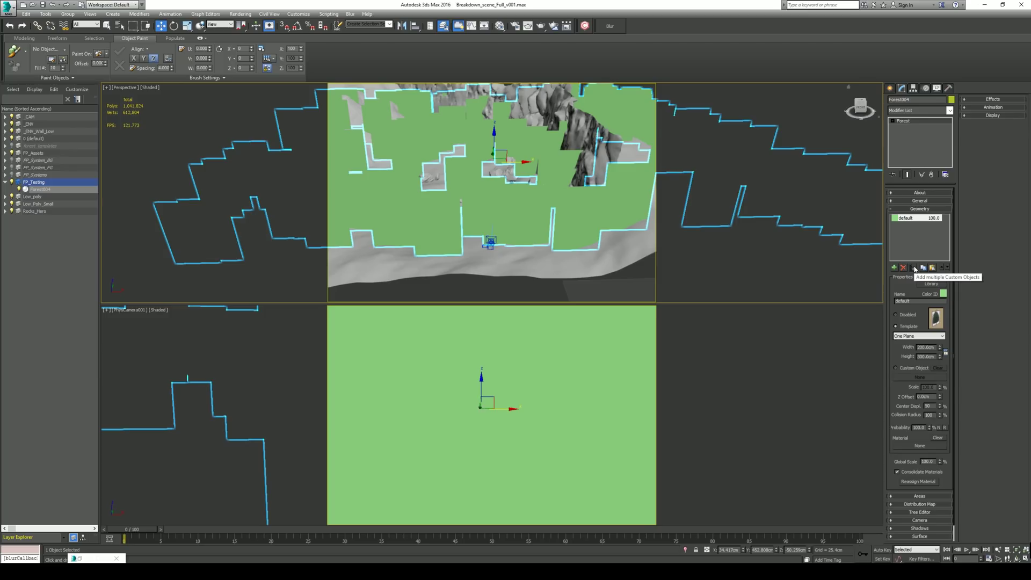
Multi-select the Grass_skinny_ghetE A, B and C grass models in the custom-object picker.
{"action": "left_click", "coordinate": [915, 268]}
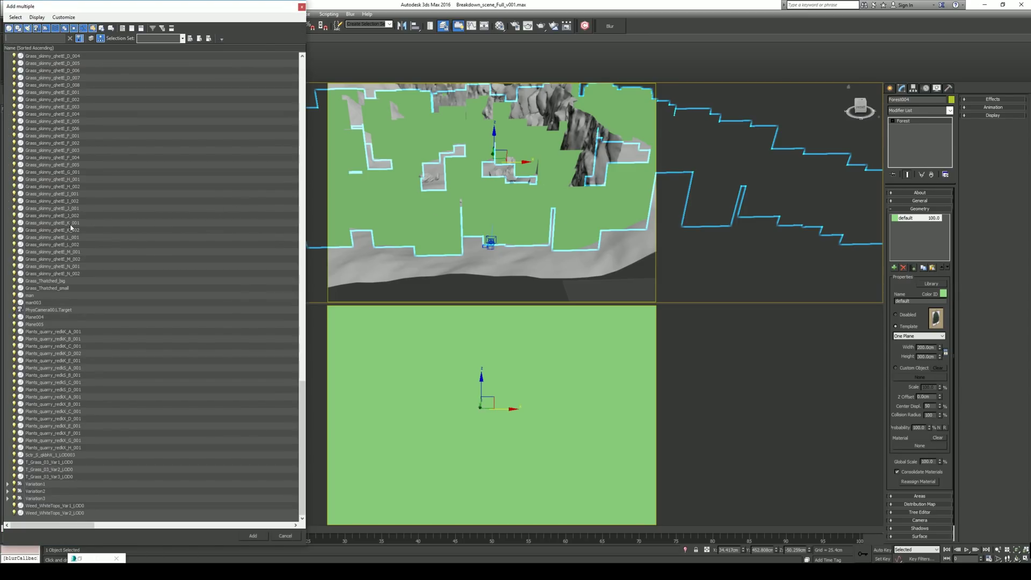
{"action": "scroll", "coordinate": [75, 236], "scroll_direction": "up", "scroll_amount": 20}
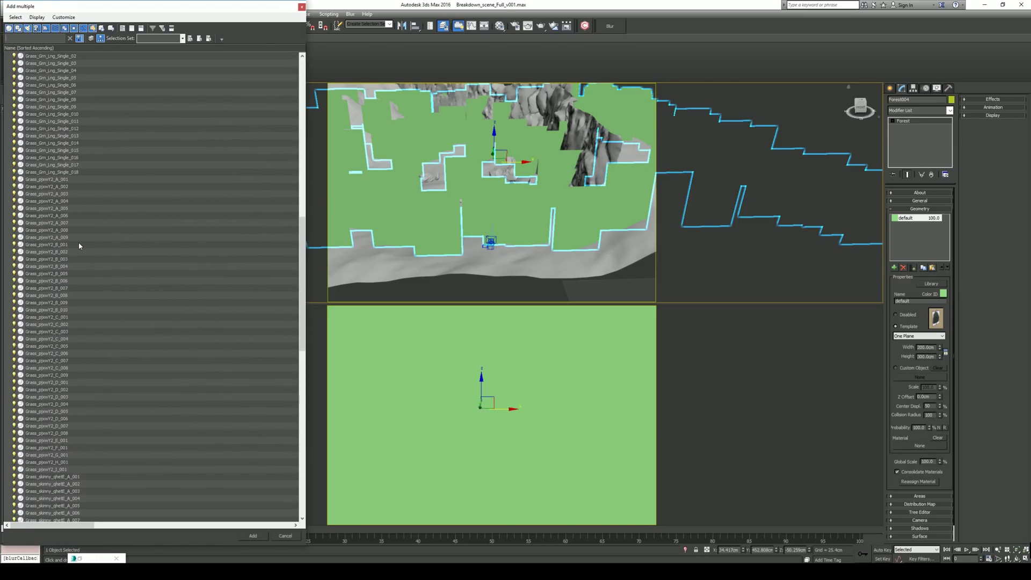
{"action": "scroll", "coordinate": [46, 212], "scroll_direction": "down", "scroll_amount": 10}
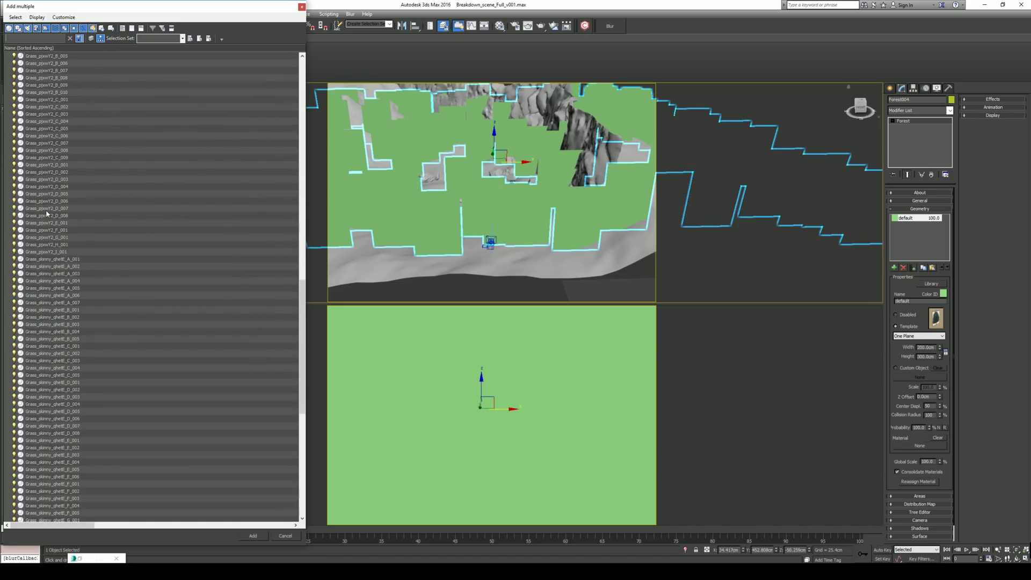
{"action": "scroll", "coordinate": [46, 212], "scroll_direction": "down", "scroll_amount": 2}
{"action": "left_click", "coordinate": [67, 217]}
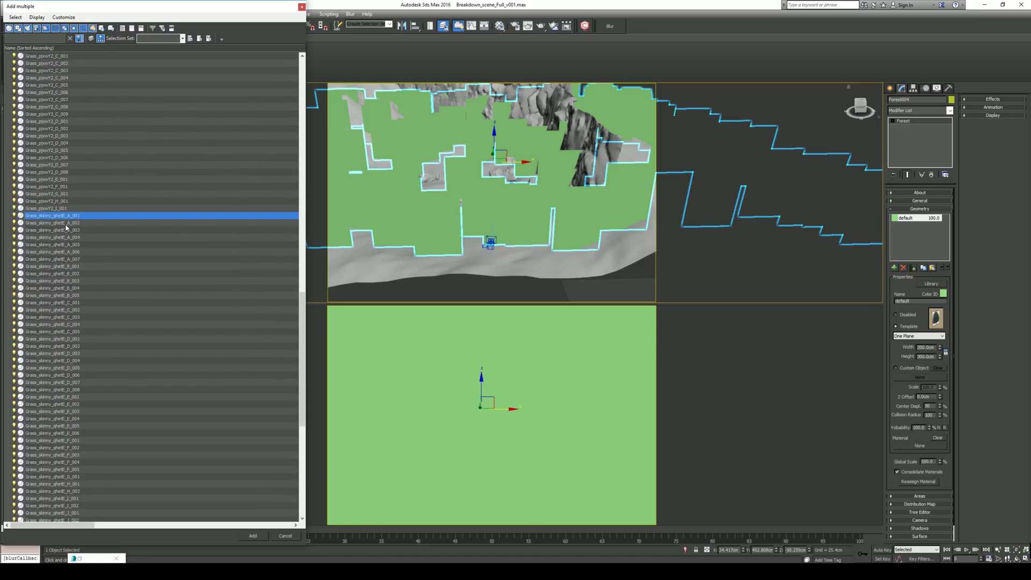
{"action": "left_click", "coordinate": [67, 231], "text": "shift"}
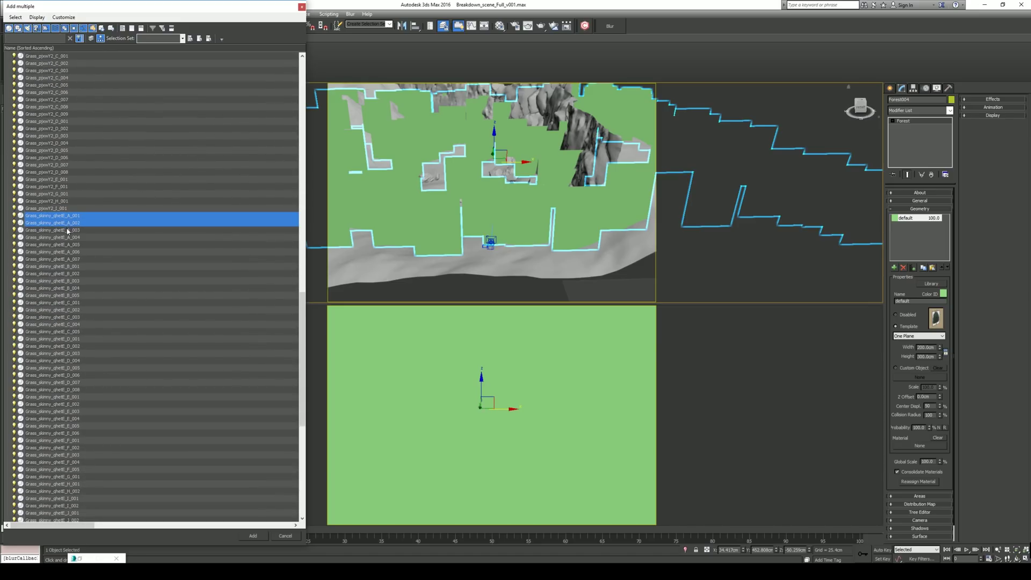
{"action": "left_click", "coordinate": [65, 266], "text": "ctrl"}
{"action": "left_click", "coordinate": [65, 273], "text": "ctrl"}
{"action": "left_click", "coordinate": [62, 317], "text": "ctrl"}
{"action": "left_click", "coordinate": [64, 325], "text": "ctrl"}
{"action": "left_click", "coordinate": [64, 331], "text": "ctrl"}
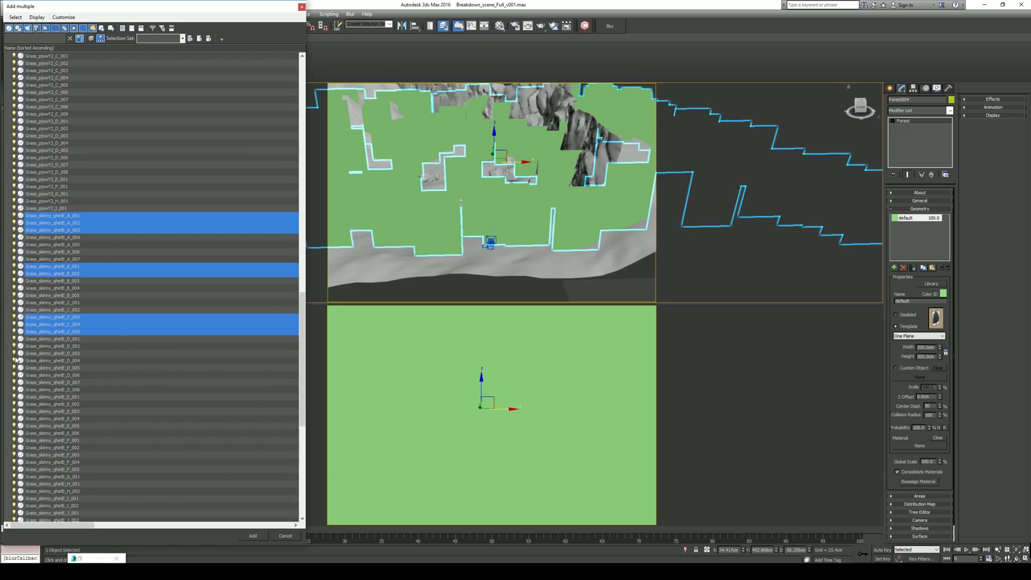
Add A_001, A_002, B_001, B_002, C_003 and C_004 to the geometry, deleting the default plane.
{"action": "left_click", "coordinate": [67, 331], "text": "ctrl"}
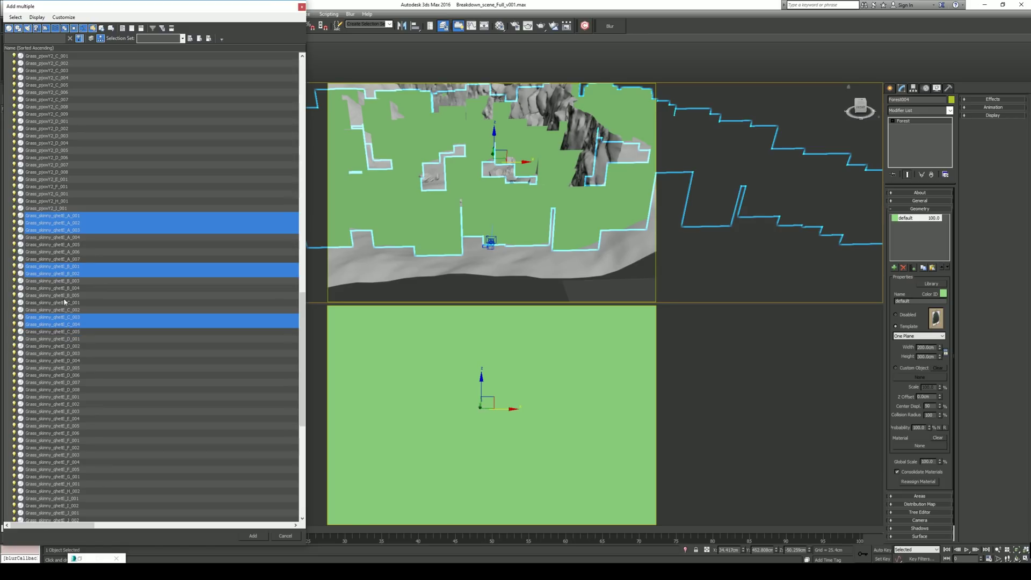
{"action": "left_click", "coordinate": [66, 229], "text": "ctrl"}
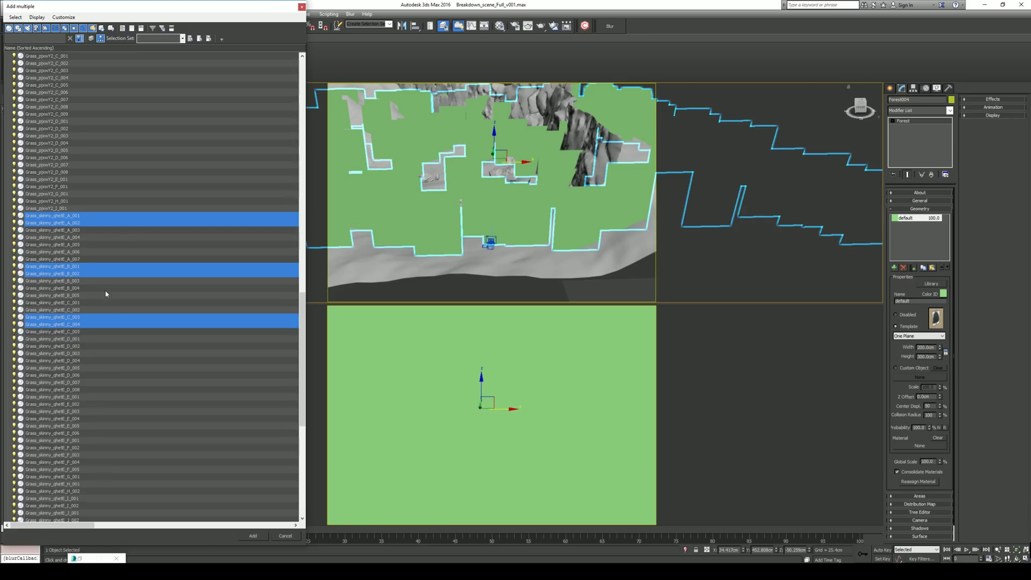
{"action": "left_click", "coordinate": [258, 537]}
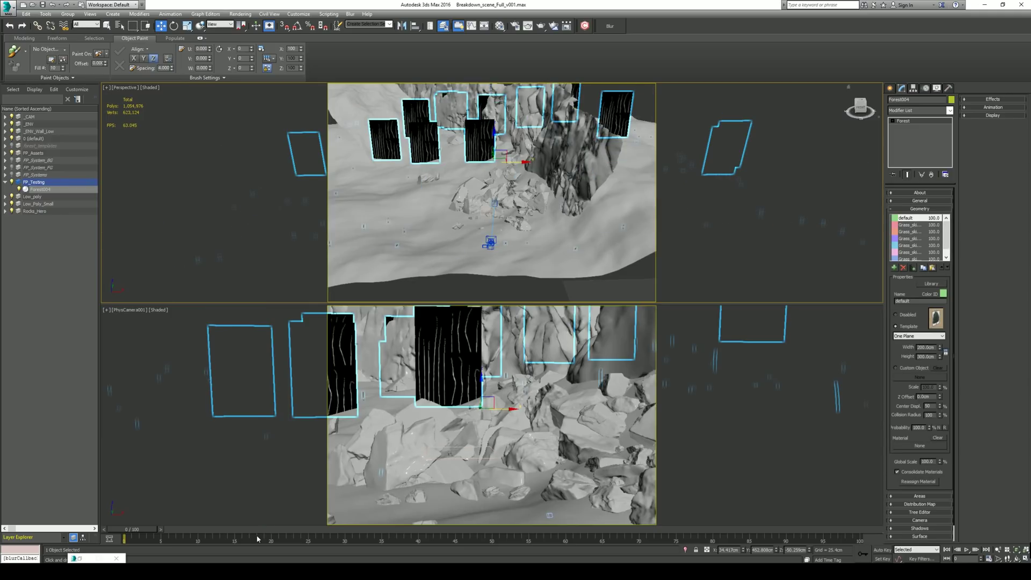
{"action": "left_click", "coordinate": [907, 219]}
{"action": "left_click", "coordinate": [904, 268]}
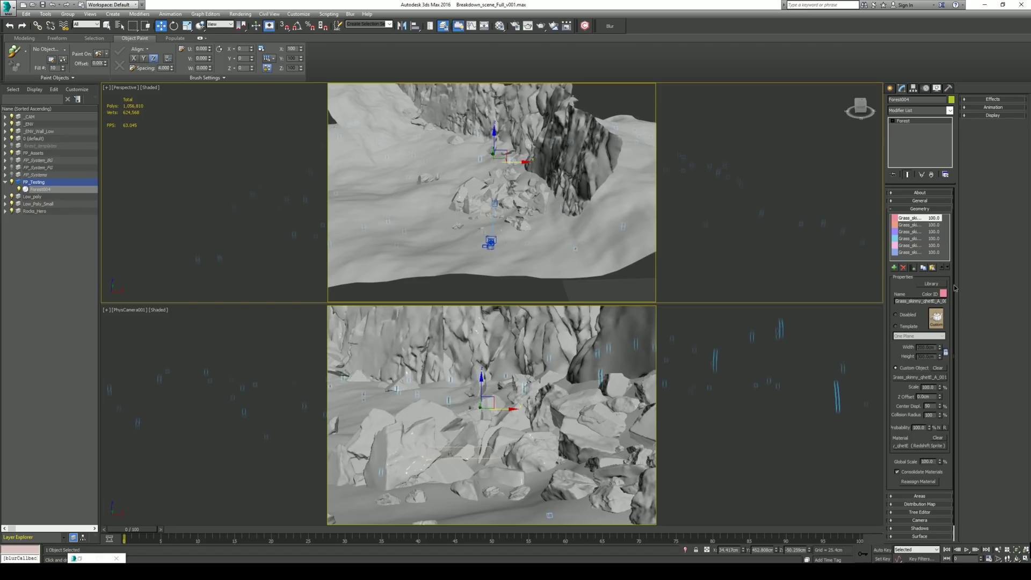
Add Plane004 as a surface, then delete it so only FP_surface_001 remains.
{"action": "scroll", "coordinate": [953, 306], "scroll_direction": "down", "scroll_amount": 1}
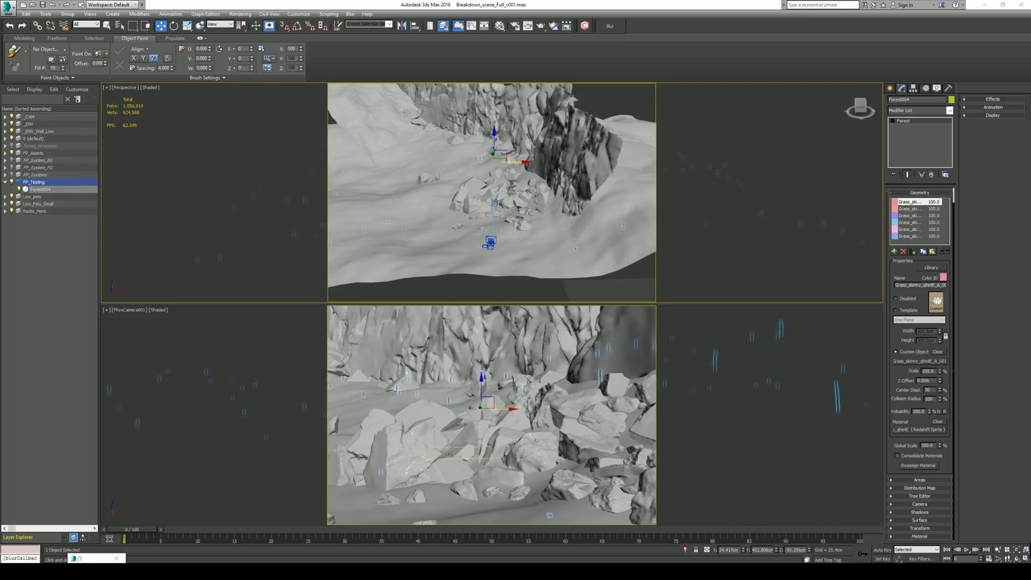
{"action": "left_click", "coordinate": [891, 521]}
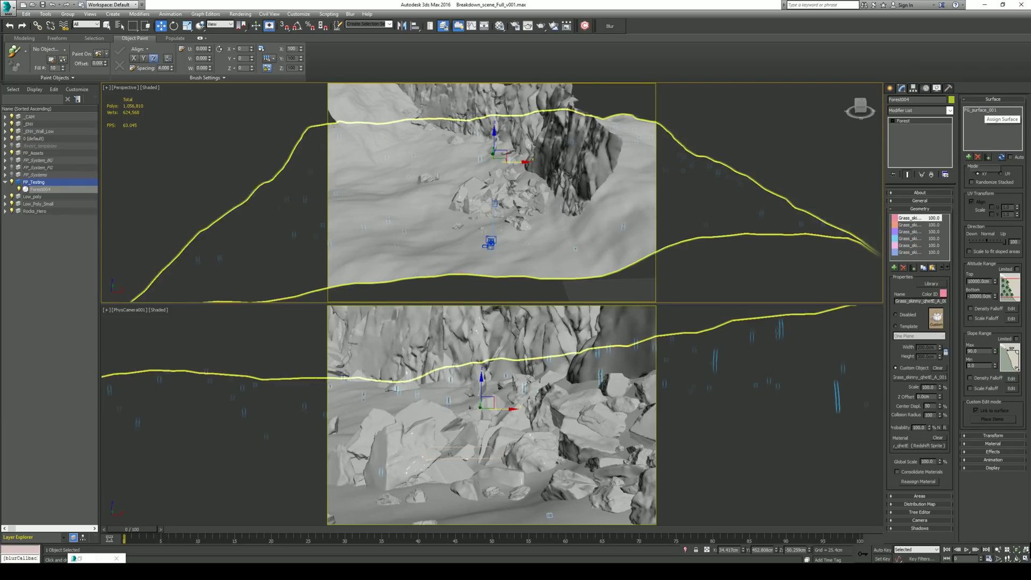
{"action": "left_click", "coordinate": [970, 157]}
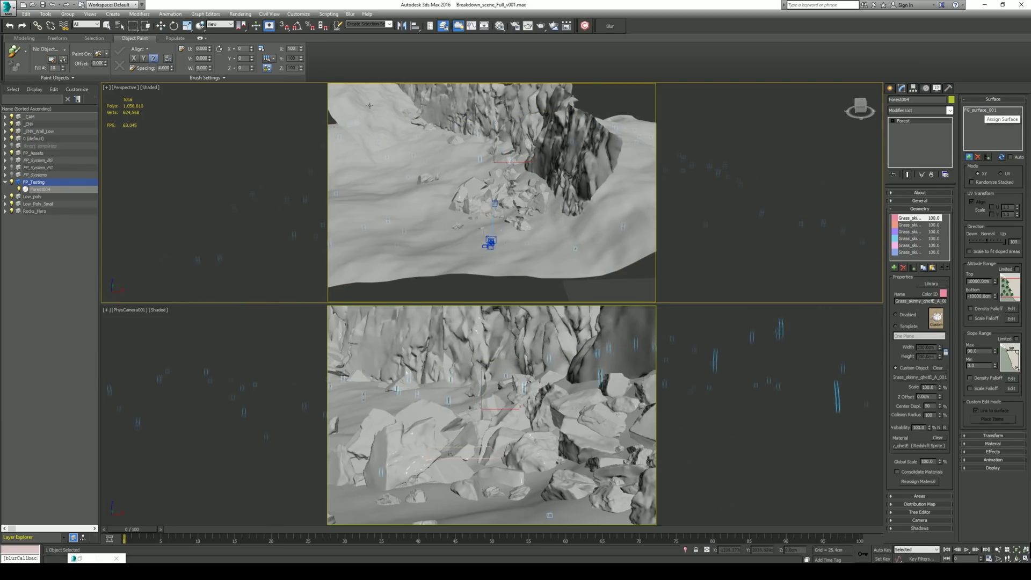
{"action": "left_click", "coordinate": [370, 155]}
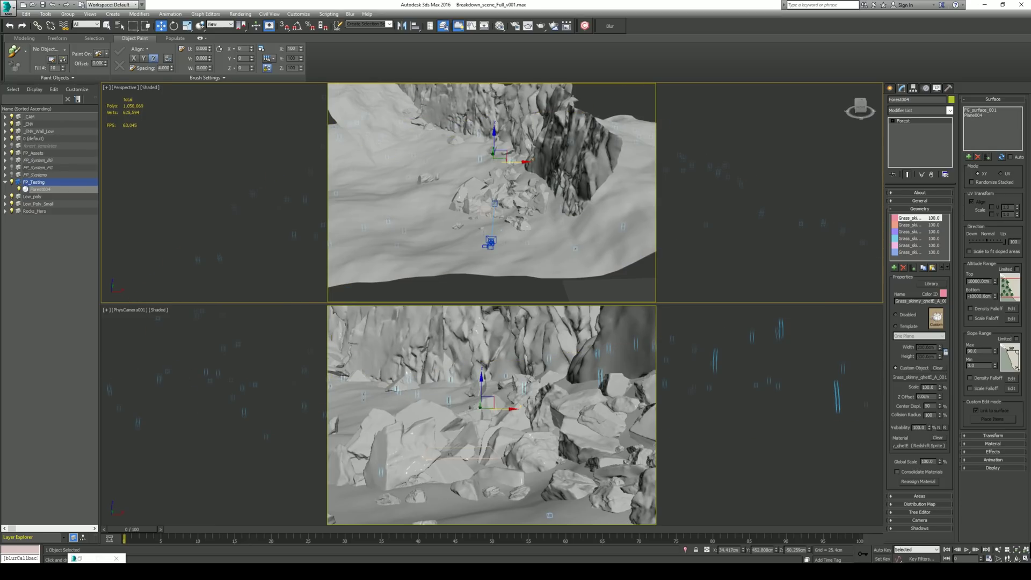
{"action": "left_click", "coordinate": [982, 116]}
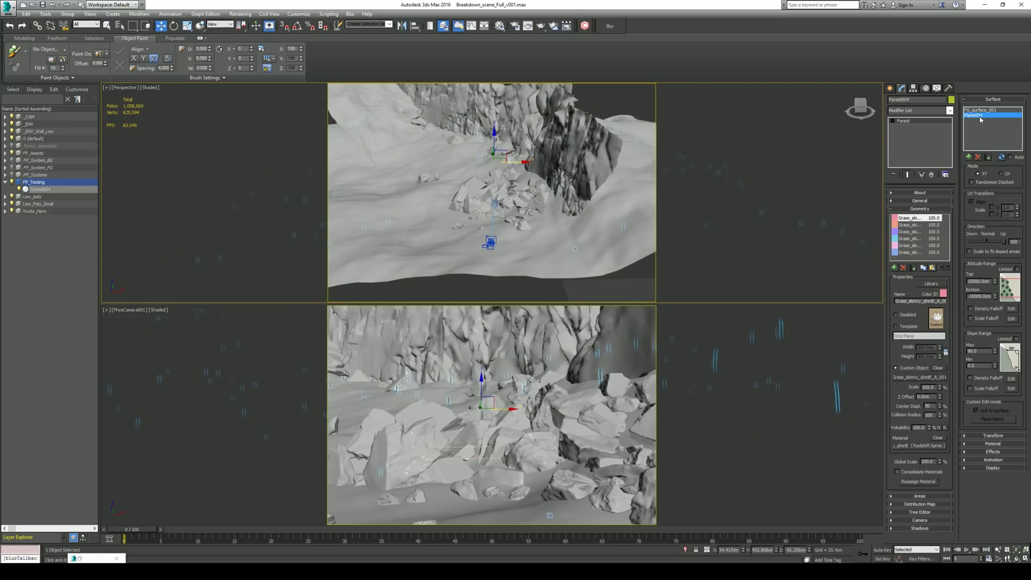
{"action": "left_click", "coordinate": [978, 157]}
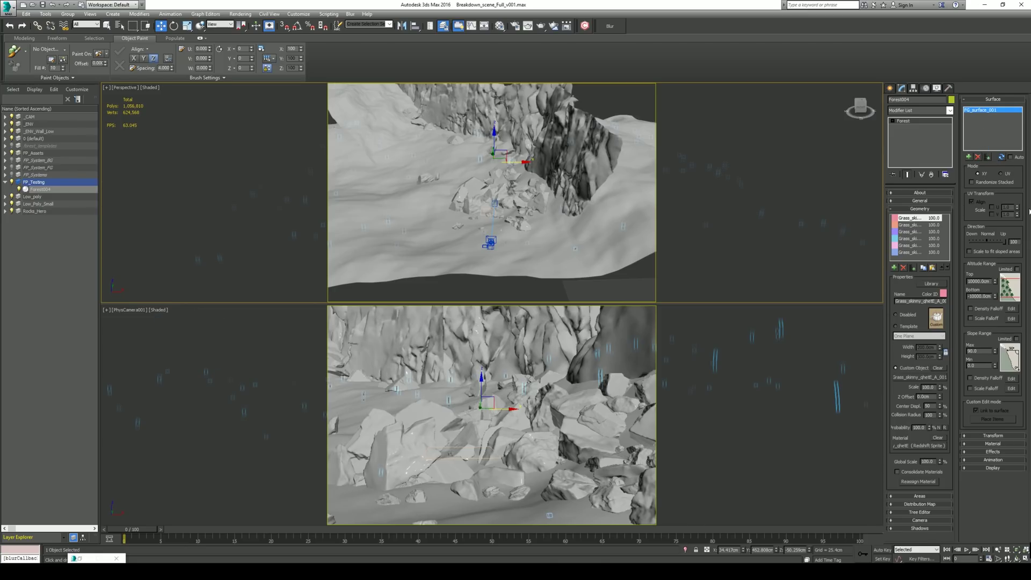
Enable Rotation and Scale randomization in the Transform rollout, leaving Horizontal Mirror off.
{"action": "left_click", "coordinate": [992, 435]}
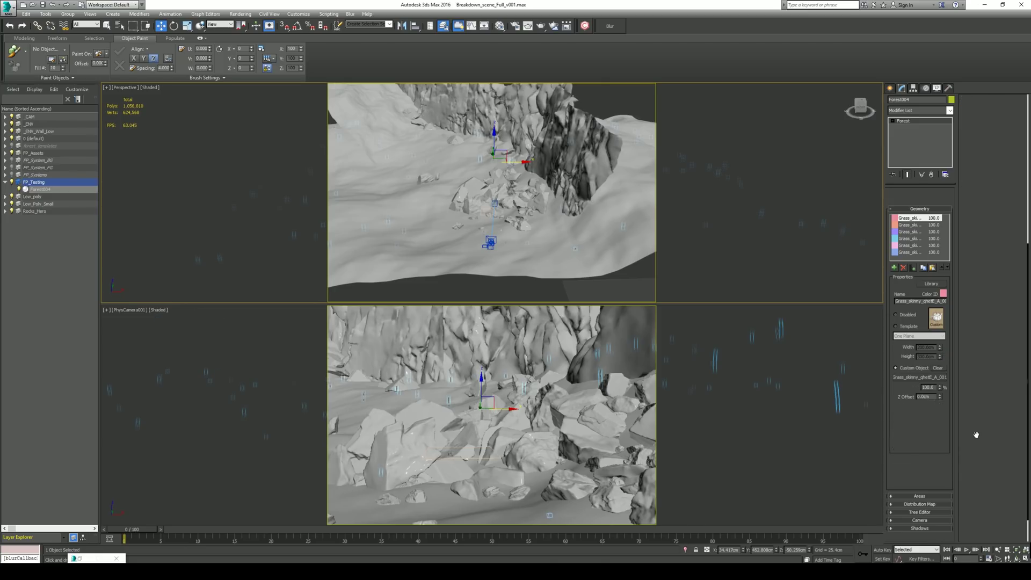
{"action": "left_click_drag", "start_coordinate": [1026, 237], "coordinate": [1022, 201]}
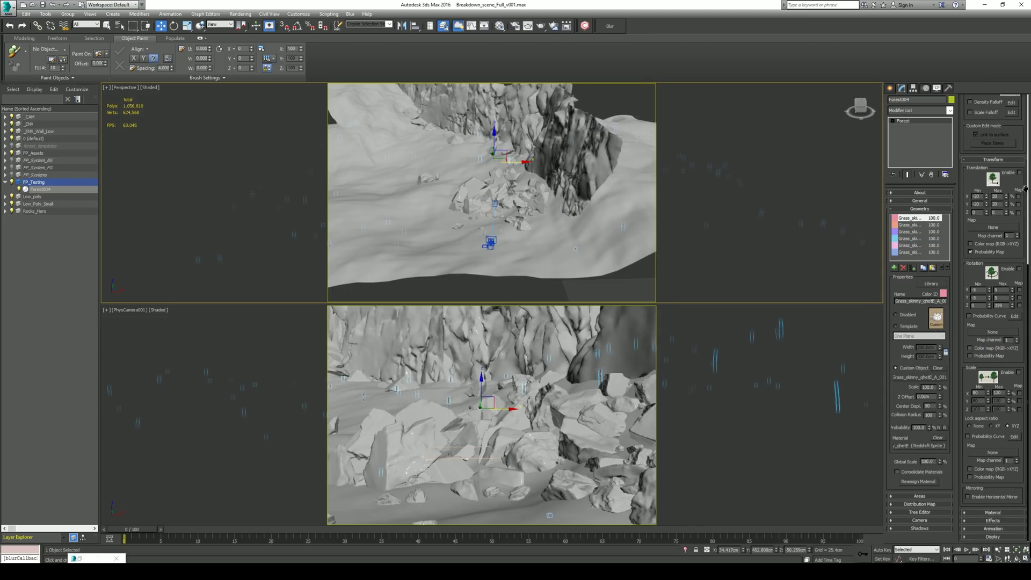
{"action": "left_click", "coordinate": [1019, 269]}
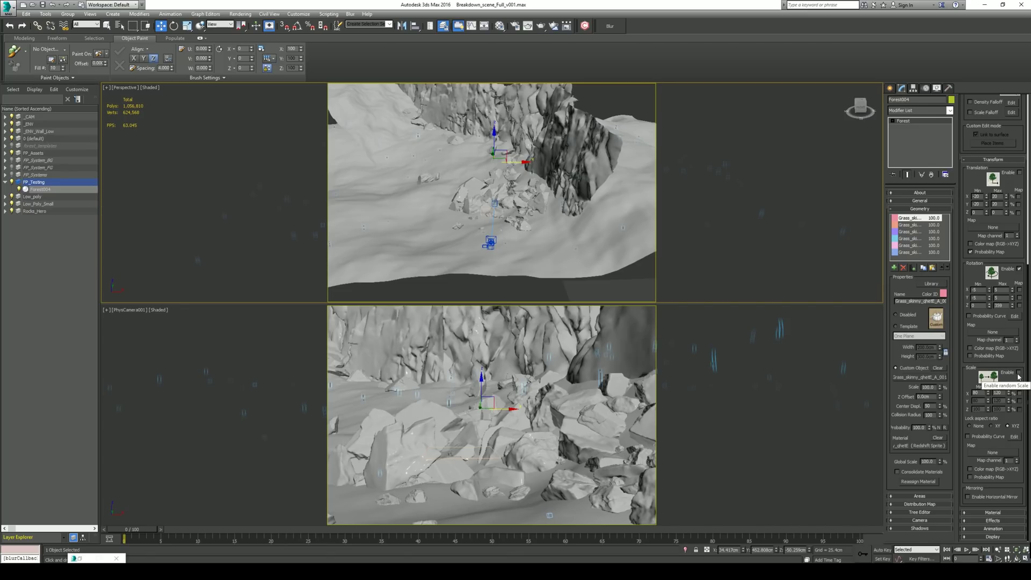
{"action": "left_click", "coordinate": [1019, 373]}
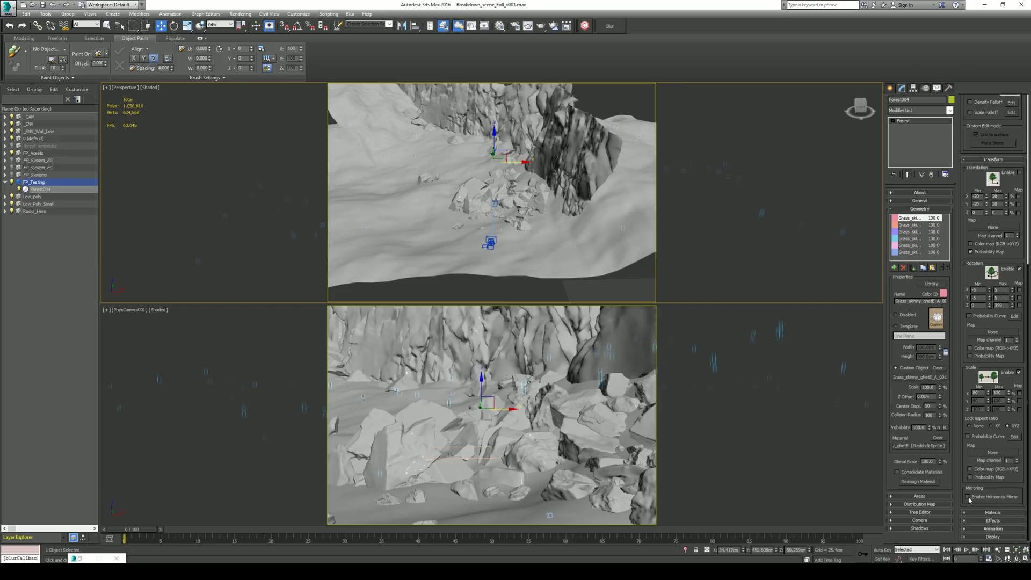
{"action": "left_click", "coordinate": [969, 499]}
{"action": "left_click", "coordinate": [968, 497]}
Set the viewport display to Points-Cloud and collapse the Surface and Display rollouts.
{"action": "left_click", "coordinate": [982, 537]}
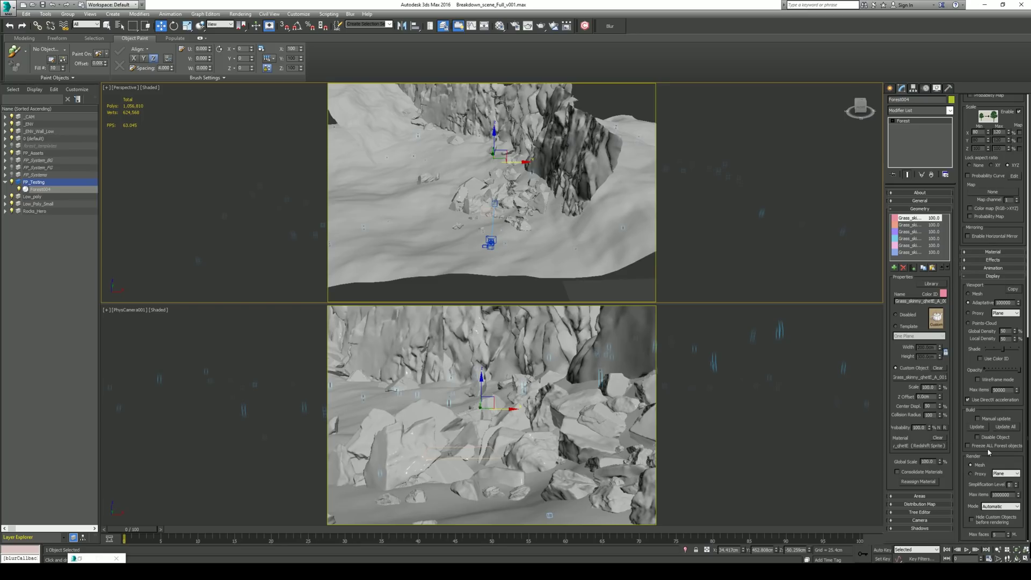
{"action": "left_click", "coordinate": [968, 323]}
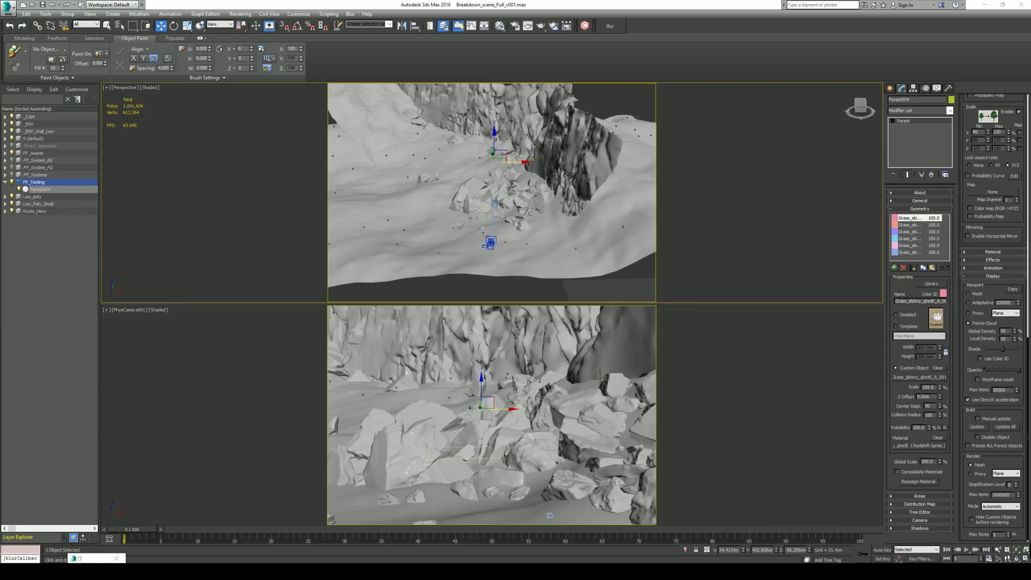
{"action": "scroll", "coordinate": [993, 311], "scroll_direction": "up", "scroll_amount": 10}
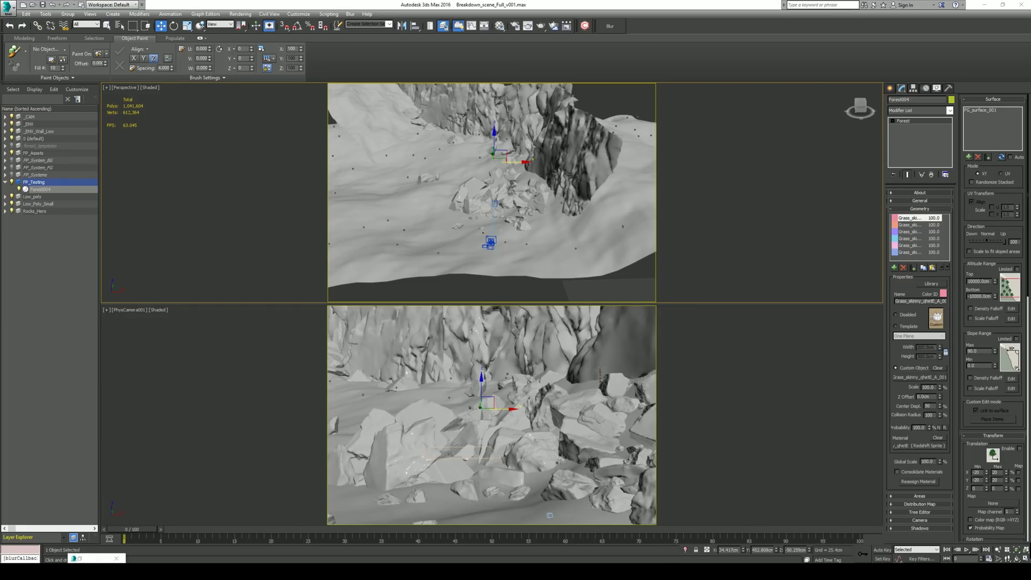
{"action": "left_click", "coordinate": [965, 100]}
{"action": "scroll", "coordinate": [966, 107], "scroll_direction": "down", "scroll_amount": 5}
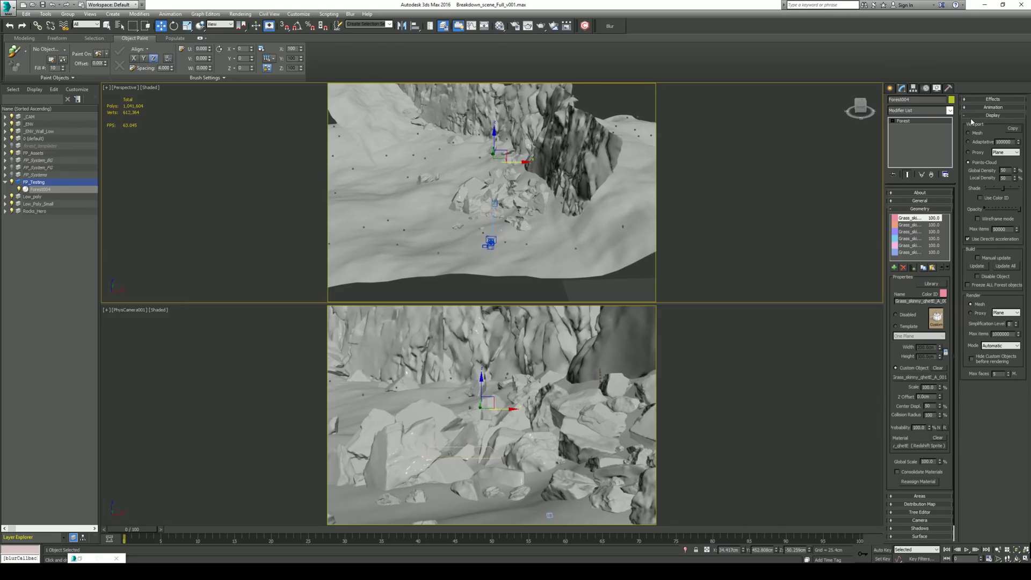
{"action": "left_click", "coordinate": [966, 115]}
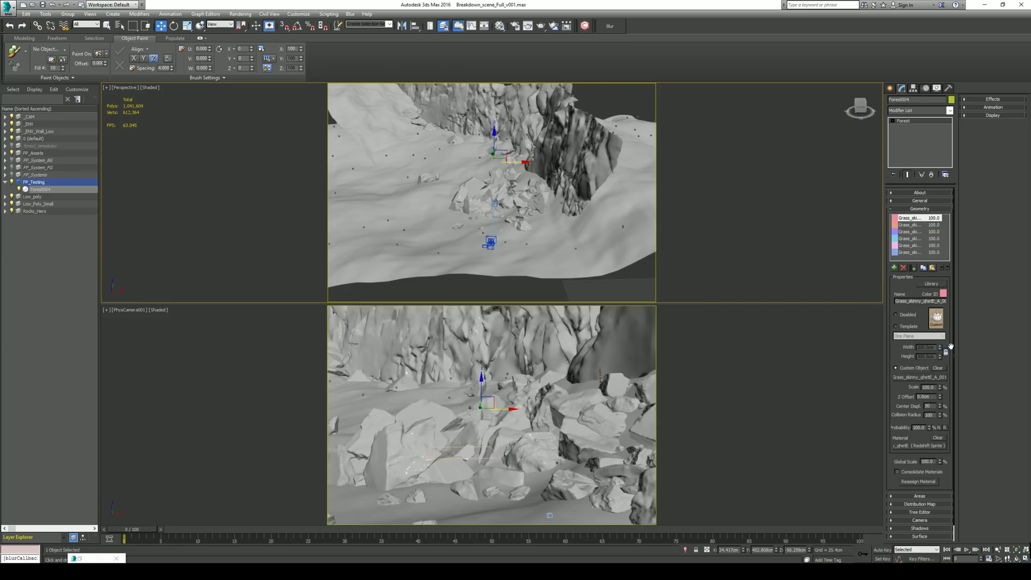
Expand the Distribution Map rollout showing the Dense distribution bitmap.
{"action": "left_click_drag", "start_coordinate": [950, 344], "coordinate": [947, 326]}
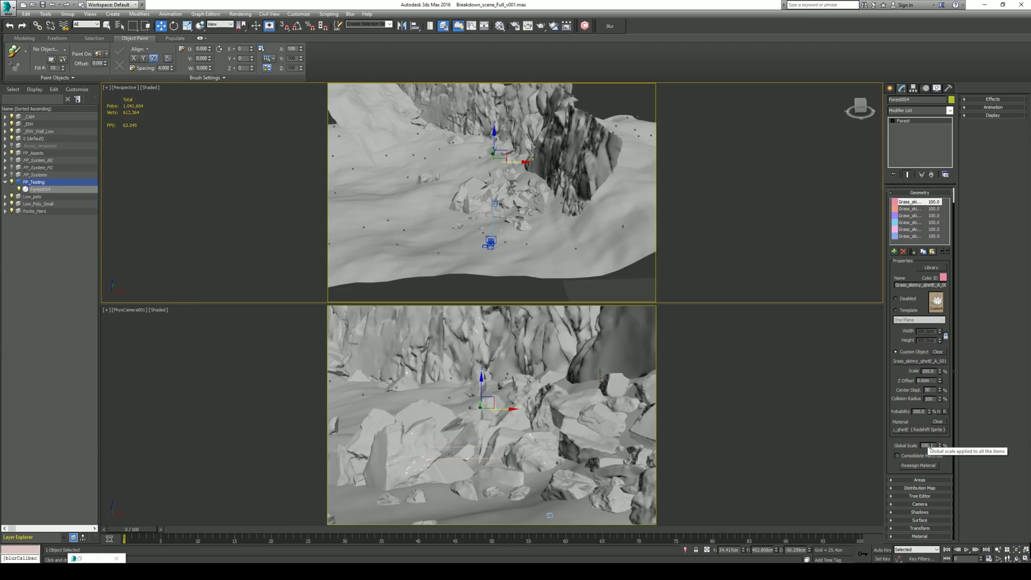
{"action": "left_click", "coordinate": [927, 488]}
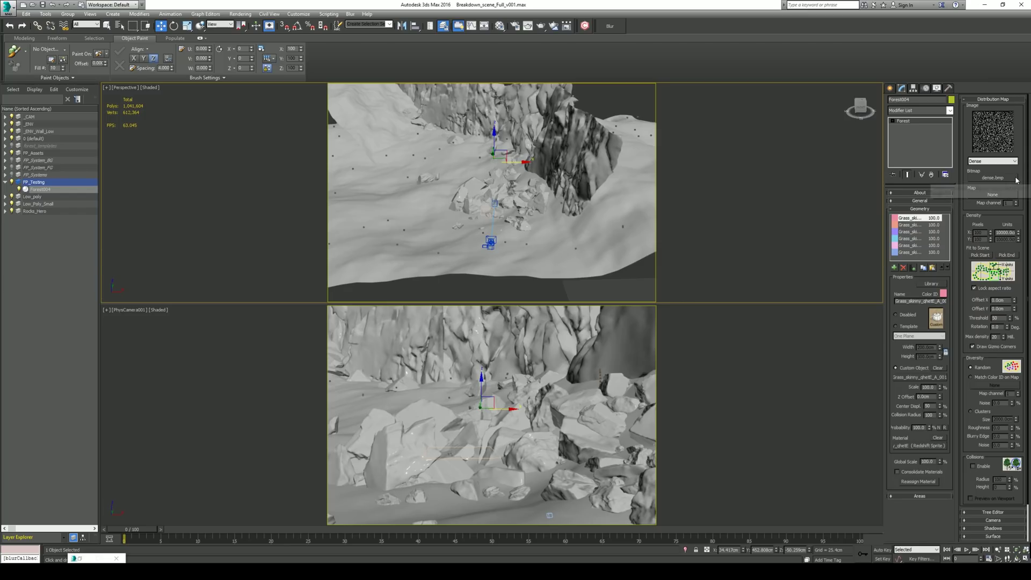
Lower the Density Units X spinner for dense grass and dismiss the item-limit warning.
{"action": "left_click_drag", "start_coordinate": [1017, 234], "coordinate": [1015, 254]}
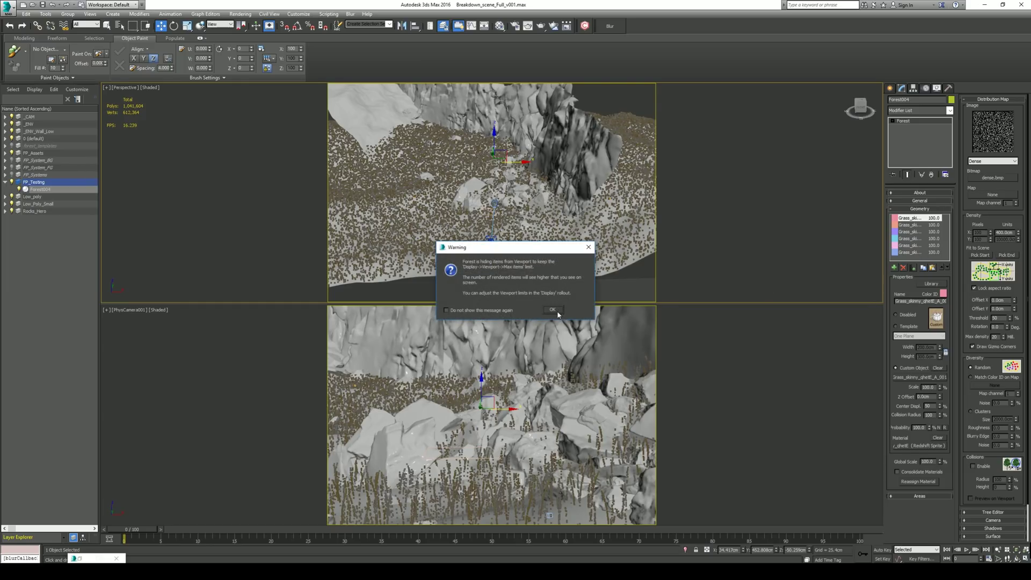
{"action": "left_click", "coordinate": [557, 311]}
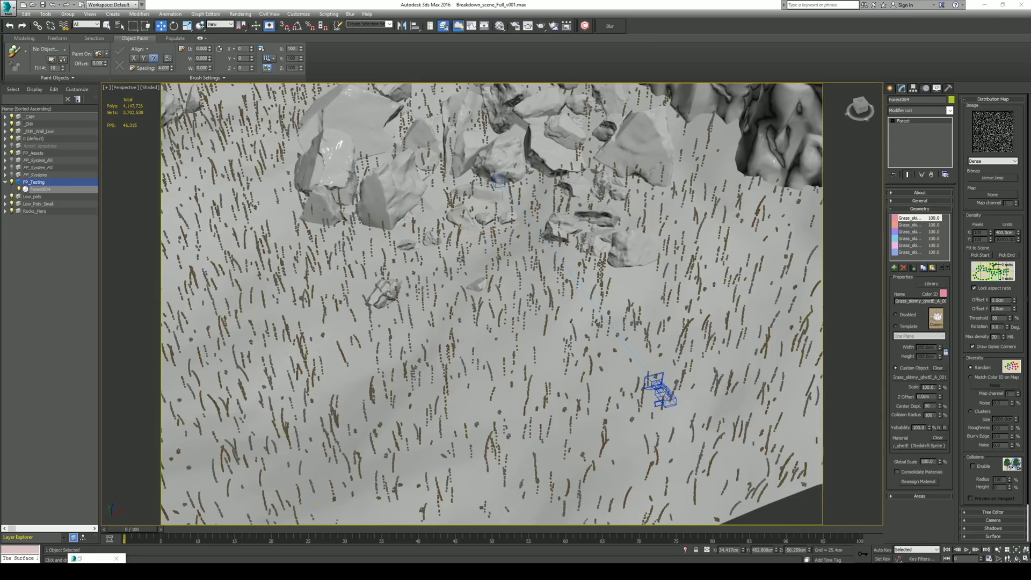
Switch off the Surface Area in the Areas rollout after it refuses deletion.
{"action": "left_click", "coordinate": [975, 100]}
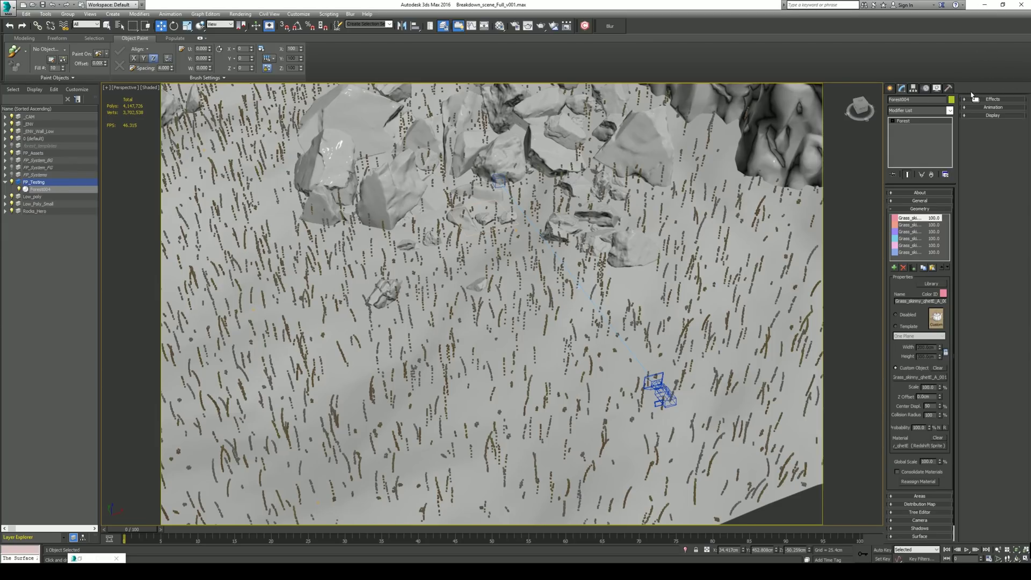
{"action": "left_click", "coordinate": [918, 496]}
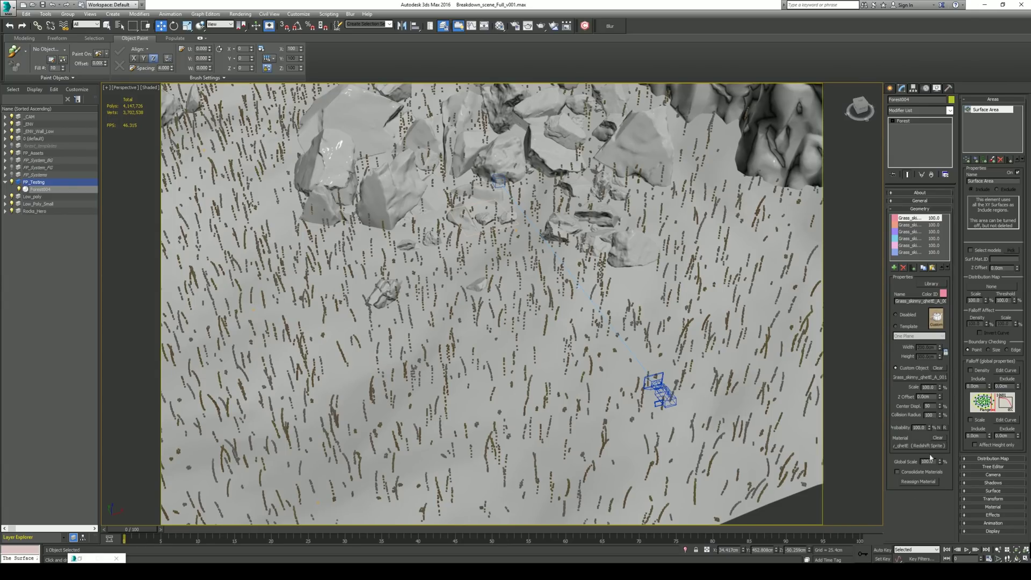
{"action": "left_click", "coordinate": [981, 112]}
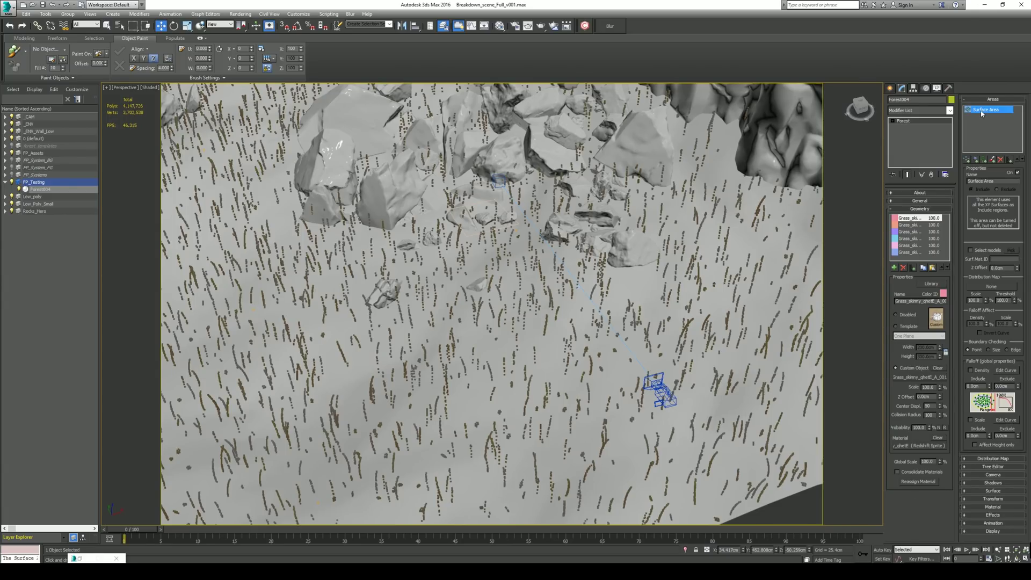
{"action": "left_click", "coordinate": [1000, 161]}
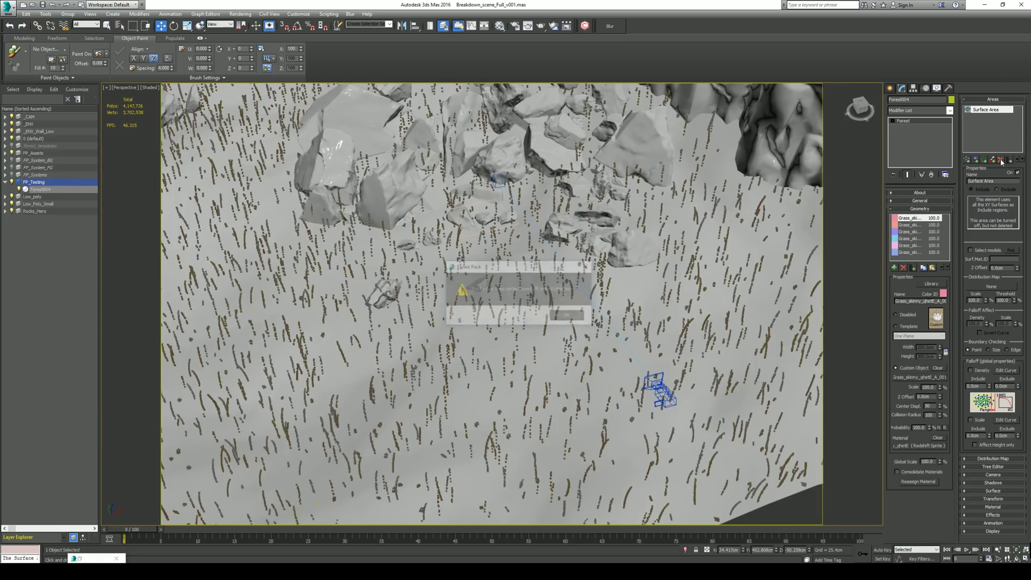
{"action": "left_click", "coordinate": [568, 316]}
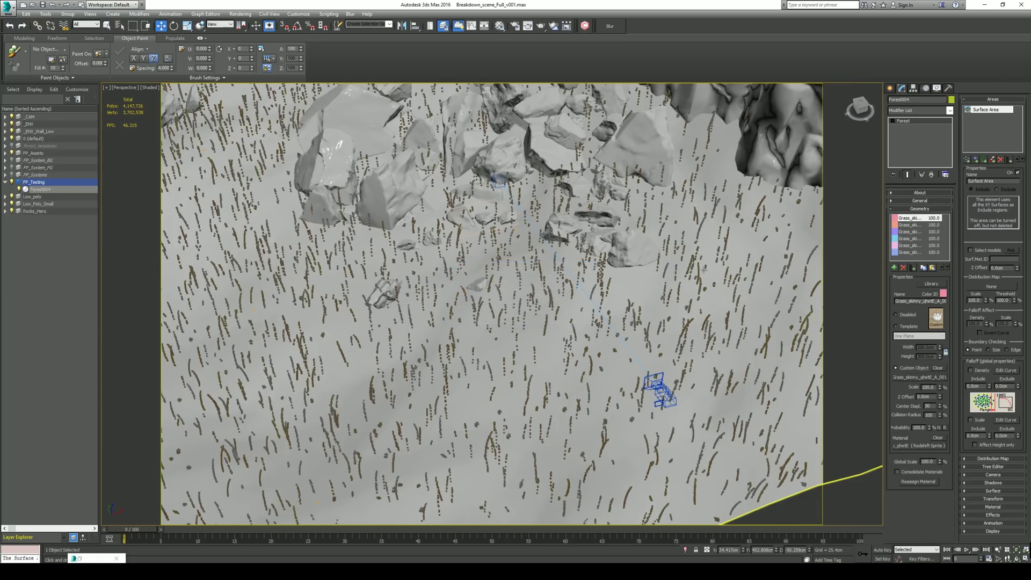
{"action": "left_click", "coordinate": [1017, 173]}
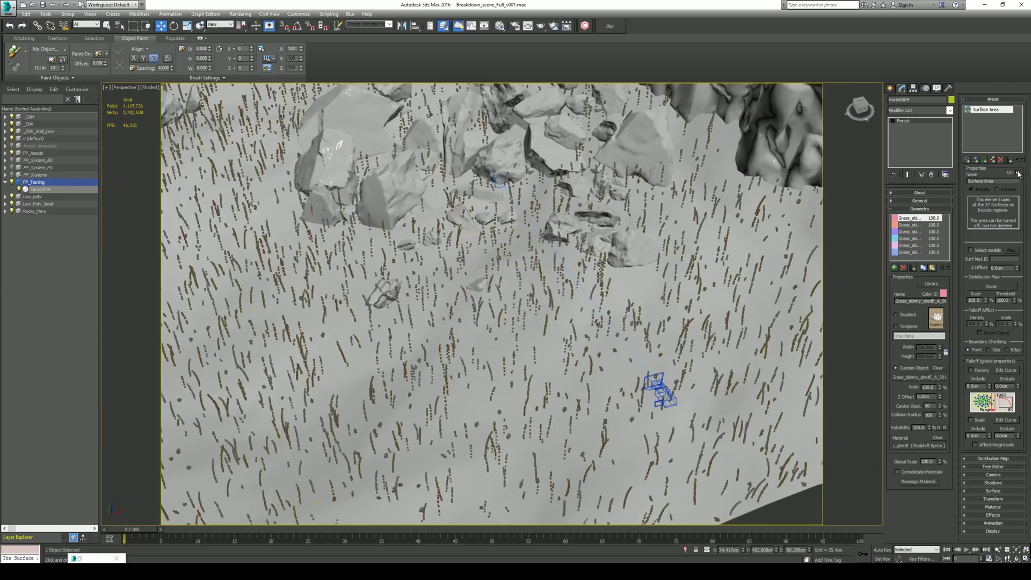
{"action": "left_click", "coordinate": [993, 147]}
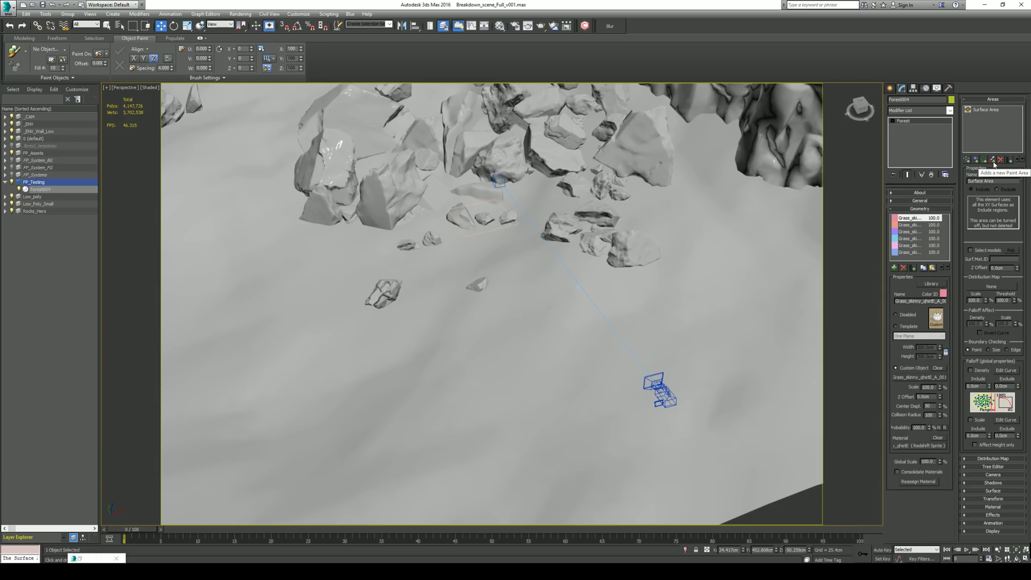
Add a New paint area and paint a grass patch just below the rocks.
{"action": "left_click", "coordinate": [993, 161]}
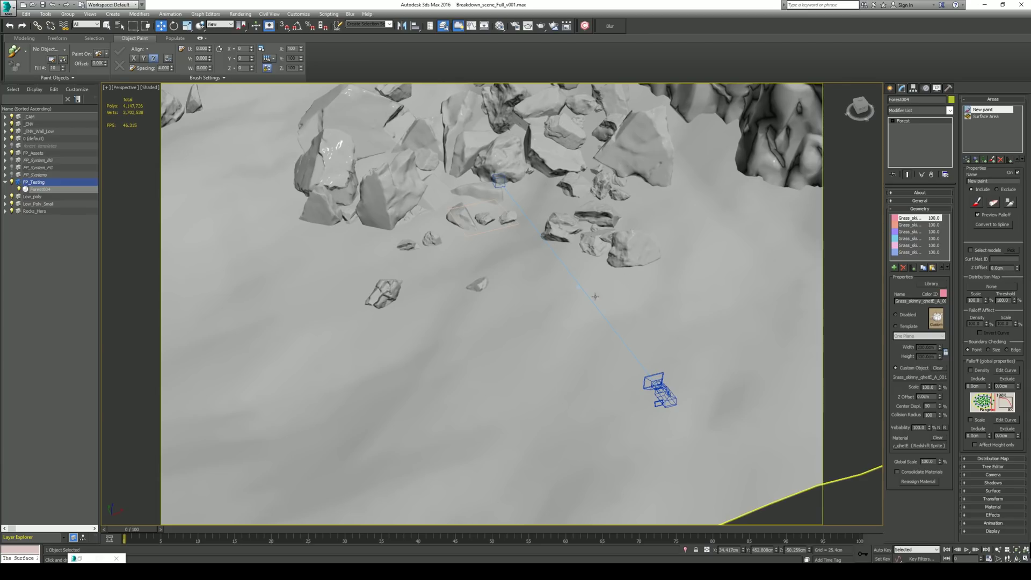
{"action": "left_click", "coordinate": [976, 203]}
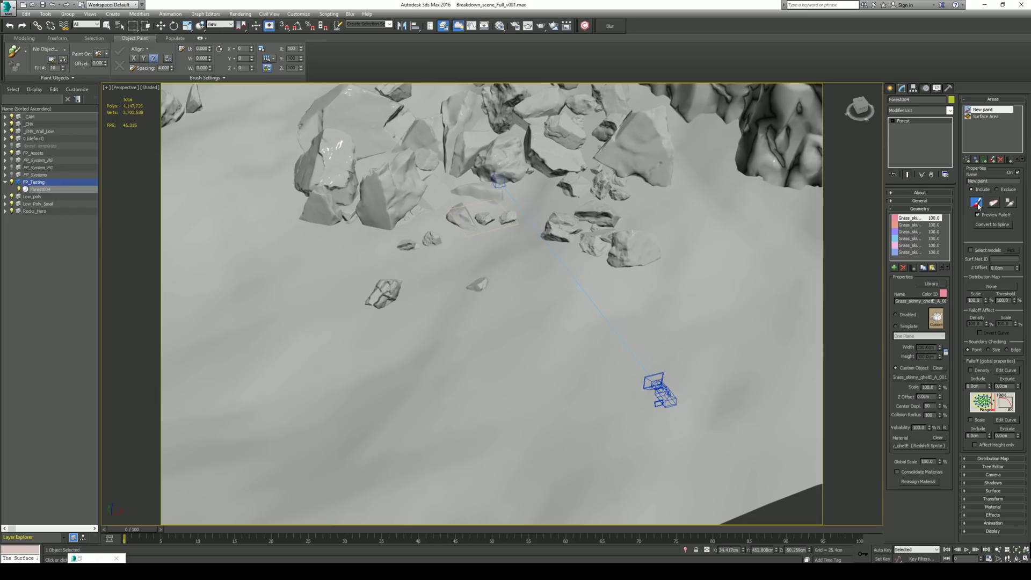
{"action": "mouse_move", "coordinate": [516, 254]}
{"action": "left_mouse_down"}
{"action": "mouse_move", "coordinate": [477, 255]}
{"action": "mouse_move", "coordinate": [560, 272]}
{"action": "mouse_move", "coordinate": [527, 299]}
{"action": "mouse_move", "coordinate": [445, 314]}
{"action": "mouse_move", "coordinate": [502, 292]}
{"action": "mouse_move", "coordinate": [564, 293]}
{"action": "mouse_move", "coordinate": [604, 309]}
{"action": "mouse_move", "coordinate": [550, 312]}
{"action": "left_mouse_up"}
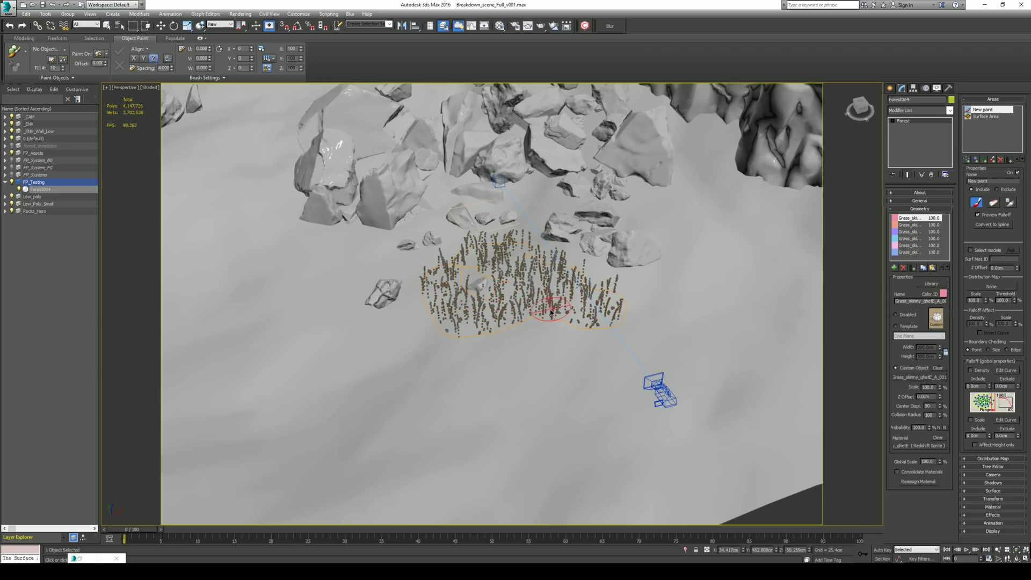
Raise the paint brush's Max. Size slightly in Painter Options.
{"action": "left_click", "coordinate": [1010, 202]}
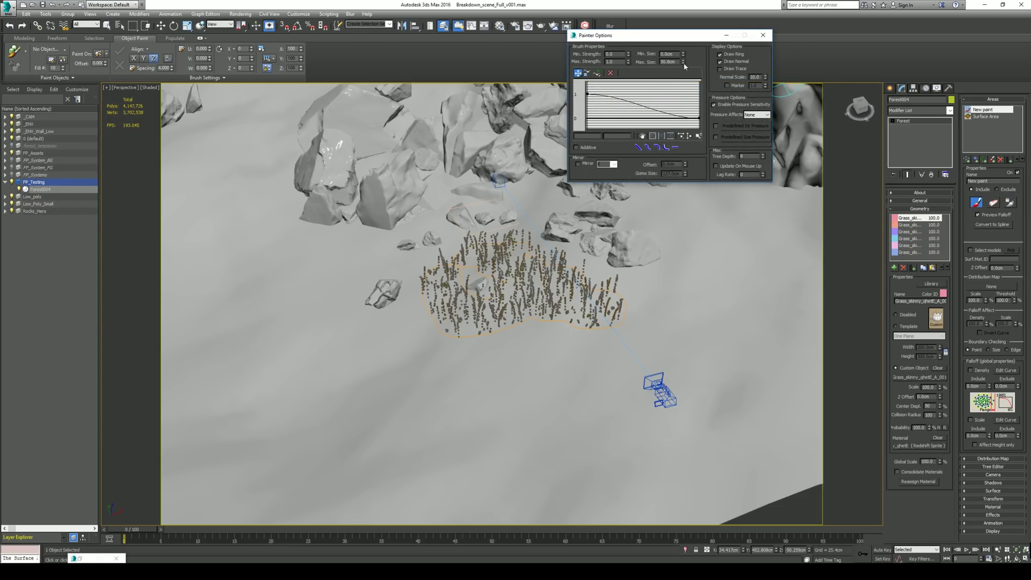
{"action": "left_click_drag", "start_coordinate": [683, 63], "coordinate": [683, 60]}
{"action": "left_click", "coordinate": [763, 35]}
Erase the lower-left part of the painted grass patch with the eraser brush.
{"action": "left_click", "coordinate": [993, 204]}
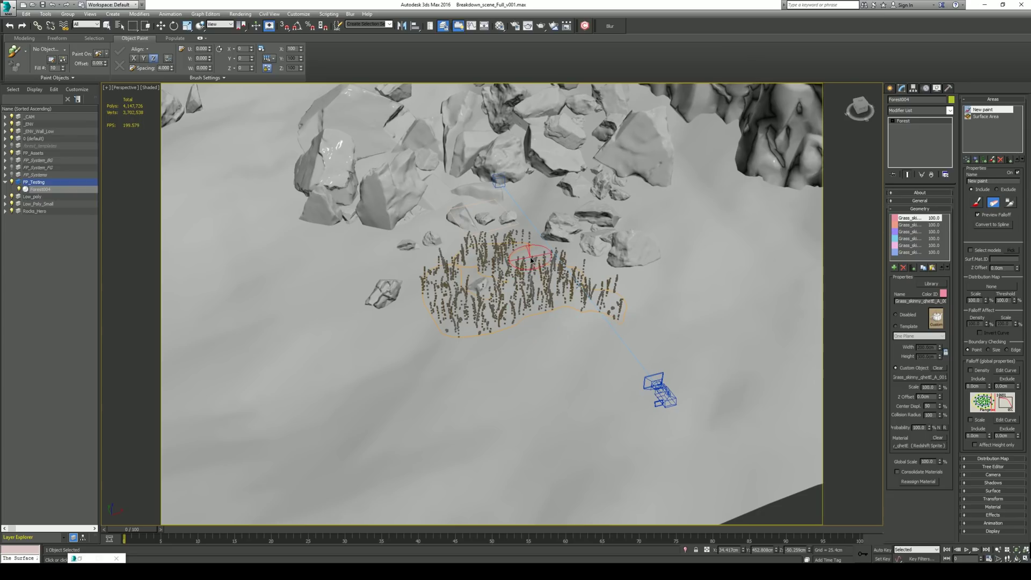
{"action": "mouse_move", "coordinate": [452, 310]}
{"action": "left_mouse_down"}
{"action": "mouse_move", "coordinate": [449, 351]}
{"action": "mouse_move", "coordinate": [473, 341]}
{"action": "left_mouse_up"}
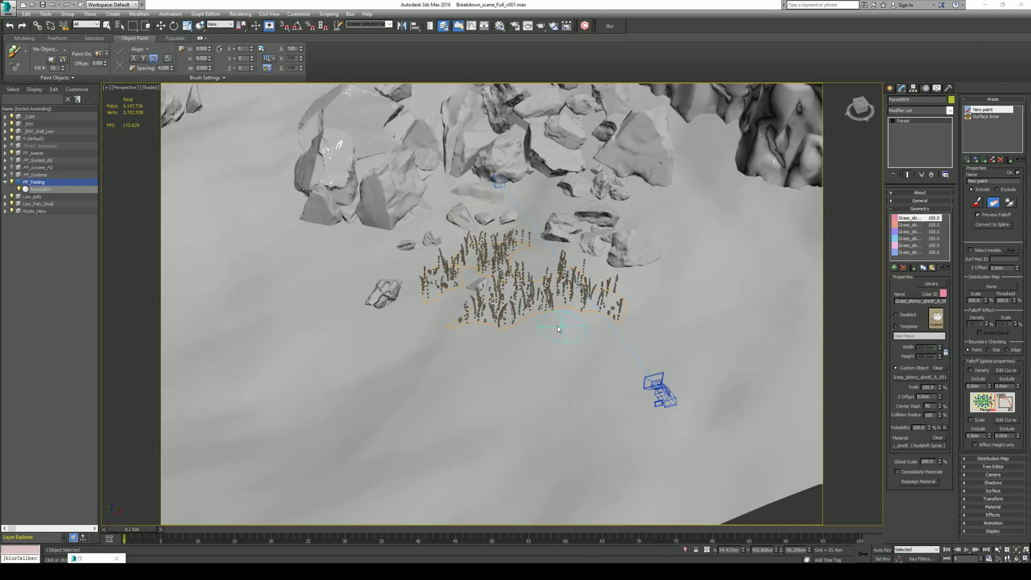
Paint additional grass strokes into the existing painted patch.
{"action": "left_click", "coordinate": [980, 203]}
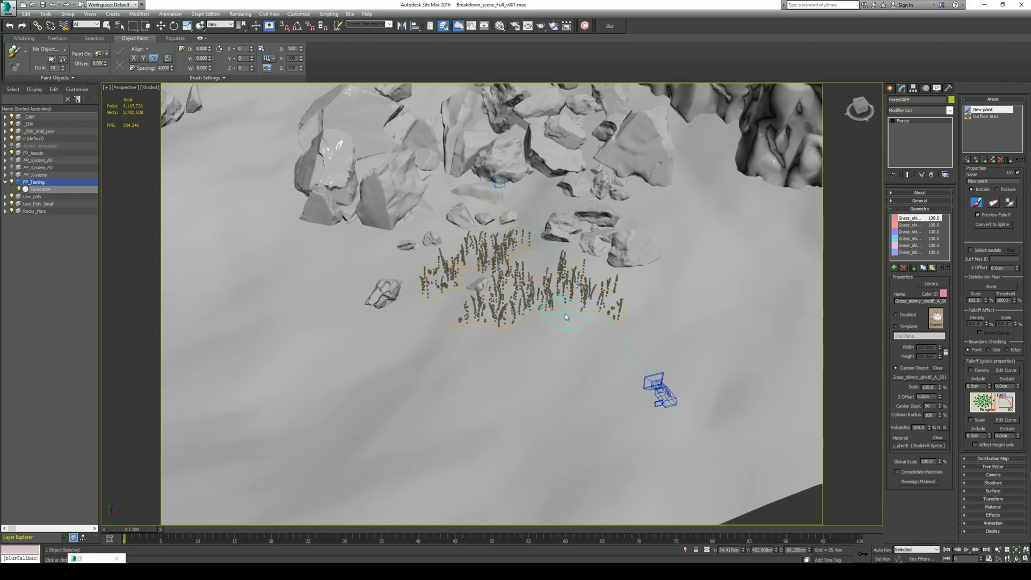
{"action": "mouse_move", "coordinate": [565, 317]}
{"action": "left_mouse_down"}
{"action": "mouse_move", "coordinate": [532, 322]}
{"action": "mouse_move", "coordinate": [537, 263]}
{"action": "mouse_move", "coordinate": [551, 317]}
{"action": "left_mouse_up"}
{"action": "scroll", "coordinate": [552, 317], "scroll_direction": "up", "scroll_amount": 5}
{"action": "scroll", "coordinate": [551, 317], "scroll_direction": "down", "scroll_amount": 5}
{"action": "scroll", "coordinate": [633, 369], "scroll_direction": "up", "scroll_amount": 5}
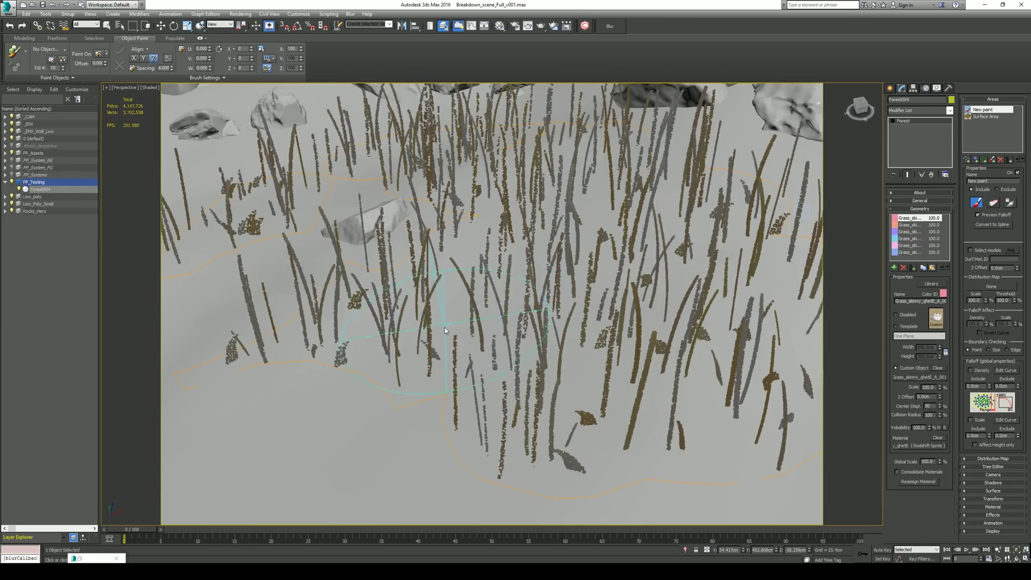
{"action": "scroll", "coordinate": [496, 357], "scroll_direction": "down", "scroll_amount": 5}
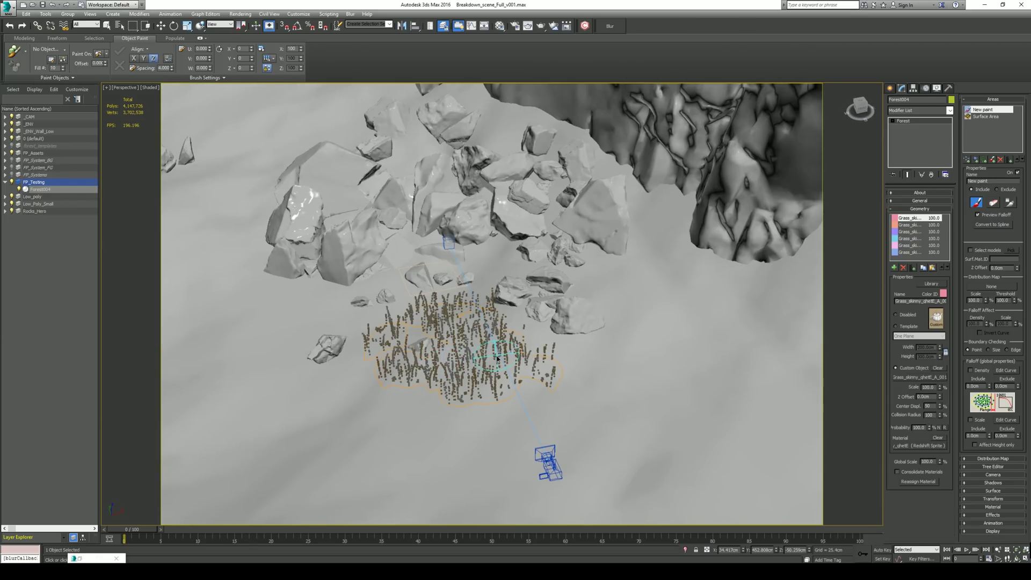
Lower the Distribution Map Density X to thicken the grass, then frame the patch.
{"action": "left_click", "coordinate": [988, 100]}
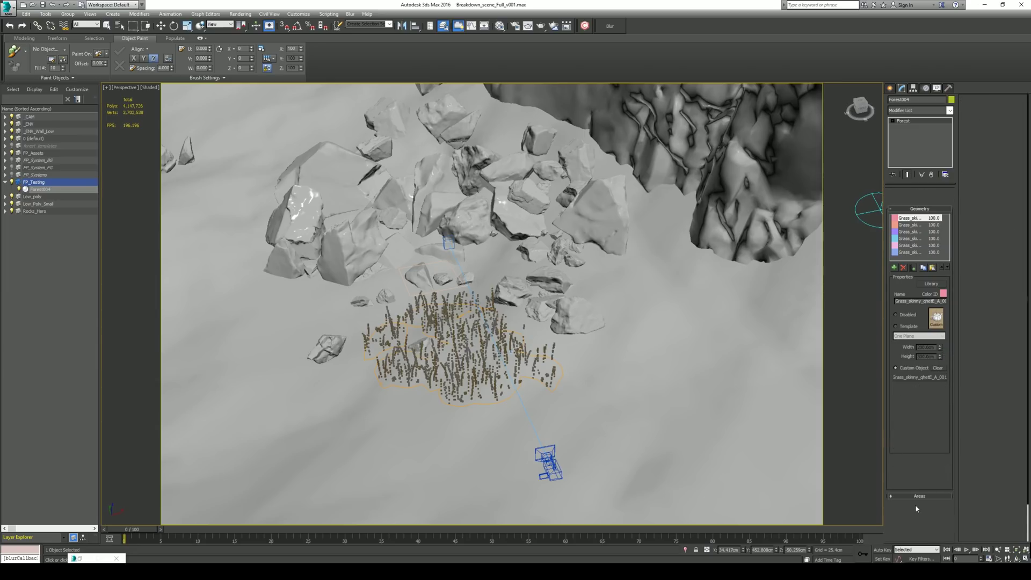
{"action": "mouse_move", "coordinate": [1018, 233]}
{"action": "left_mouse_down"}
{"action": "mouse_move", "coordinate": [1020, 245]}
{"action": "mouse_move", "coordinate": [2, 241]}
{"action": "left_mouse_up"}
{"action": "key", "text": "z"}
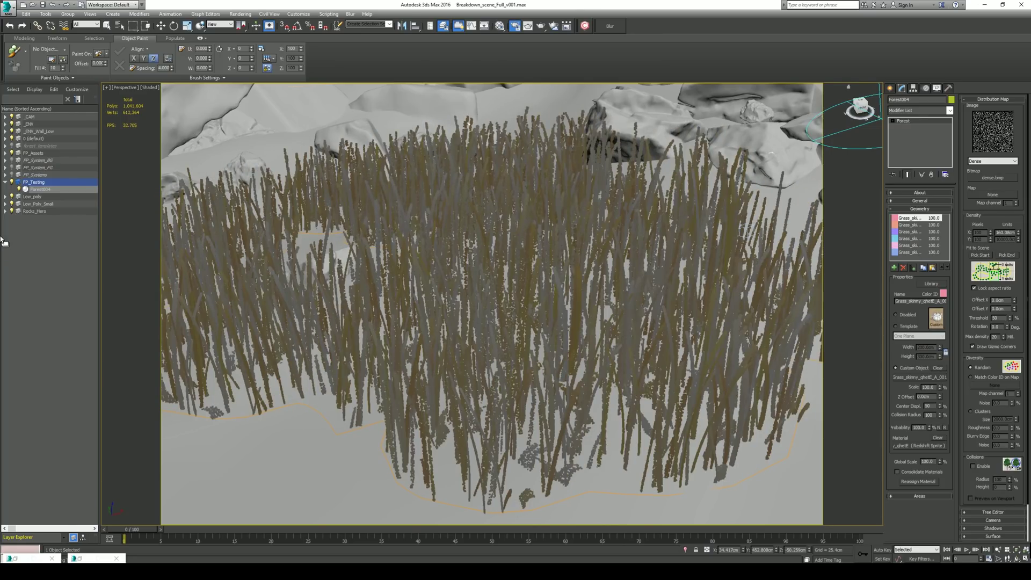
Render a preview of the grass and rocks, then dismiss the render and settings windows.
{"action": "left_click", "coordinate": [514, 28]}
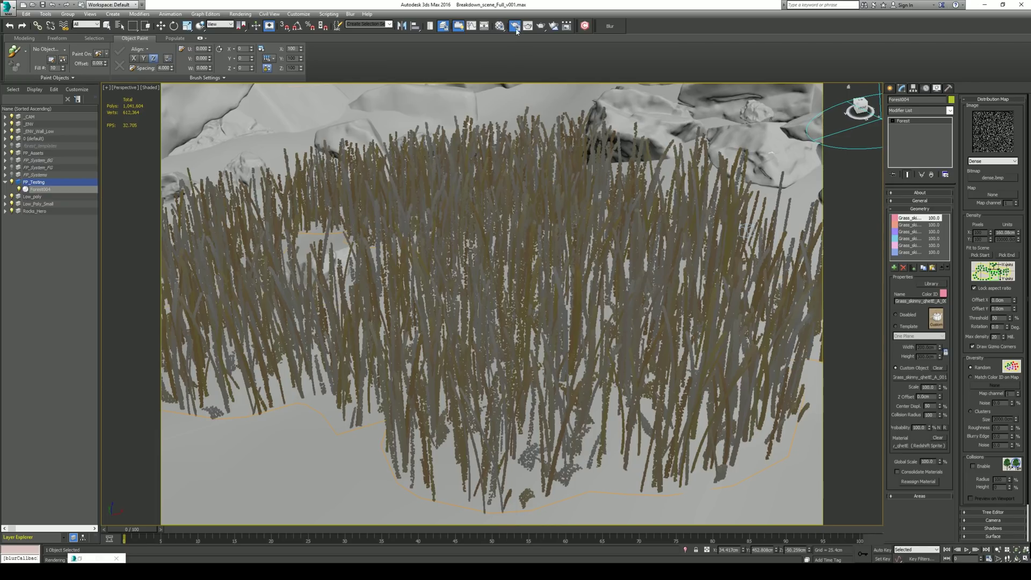
{"action": "left_click", "coordinate": [887, 80]}
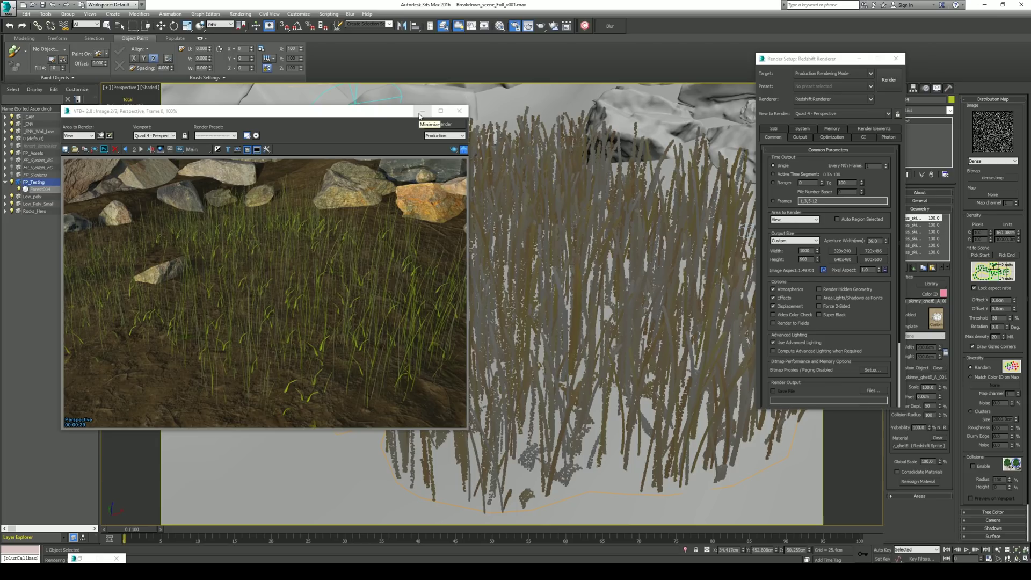
{"action": "left_click", "coordinate": [422, 112]}
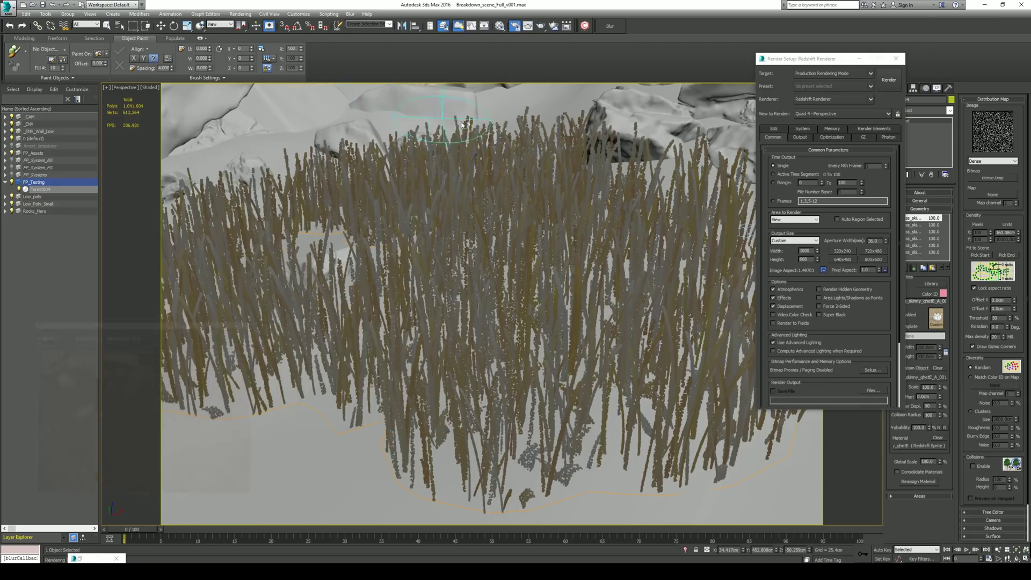
{"action": "left_click", "coordinate": [859, 59]}
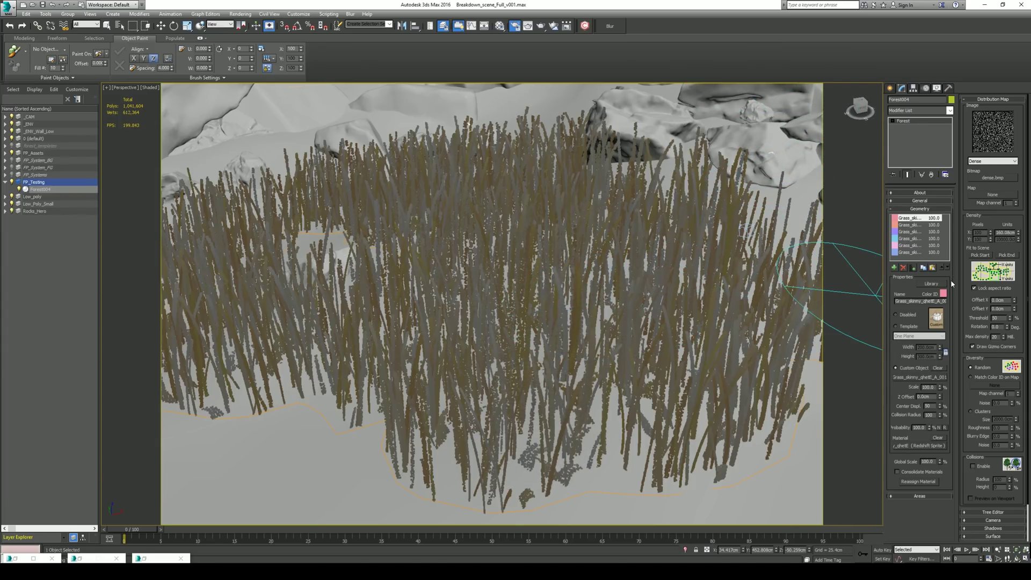
Set the third grass variant's Probability to 1 and the last variant's to 2.
{"action": "left_click", "coordinate": [915, 225]}
{"action": "left_click", "coordinate": [913, 231]}
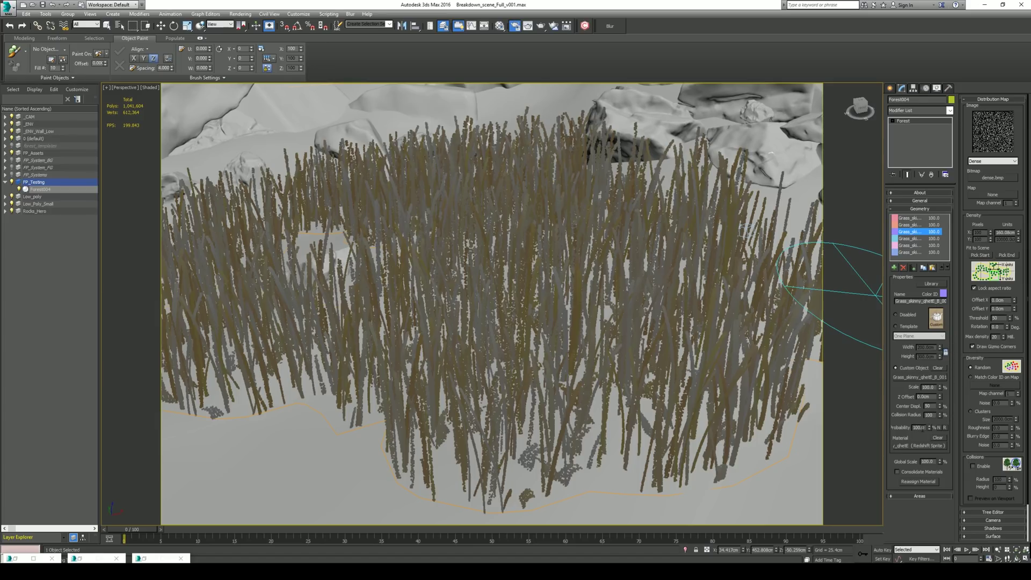
{"action": "left_click", "coordinate": [917, 428]}
{"action": "type", "text": "1"}
{"action": "key", "text": "Return"}
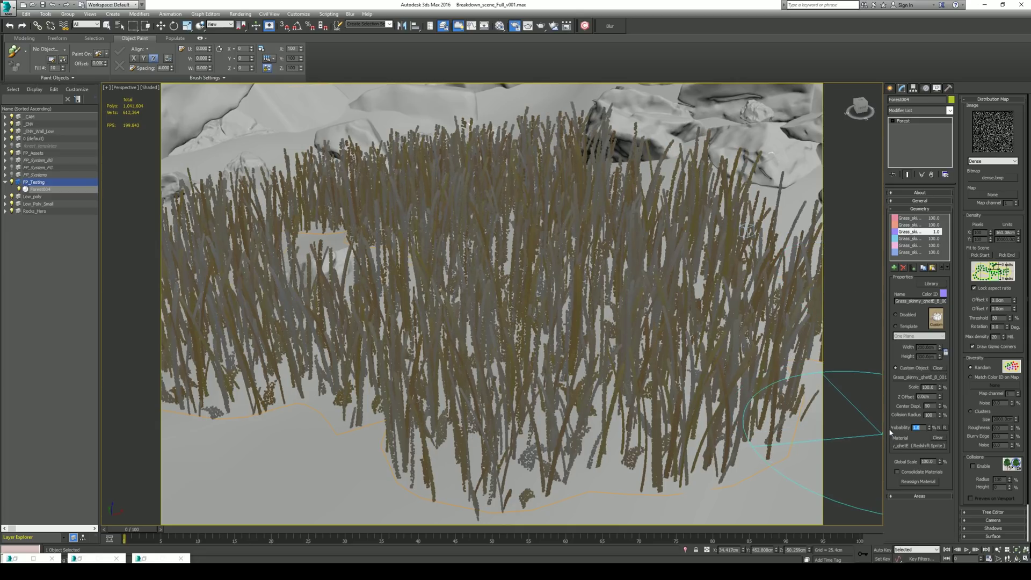
{"action": "left_click", "coordinate": [910, 252]}
{"action": "type", "text": "2"}
{"action": "key", "text": "Return"}
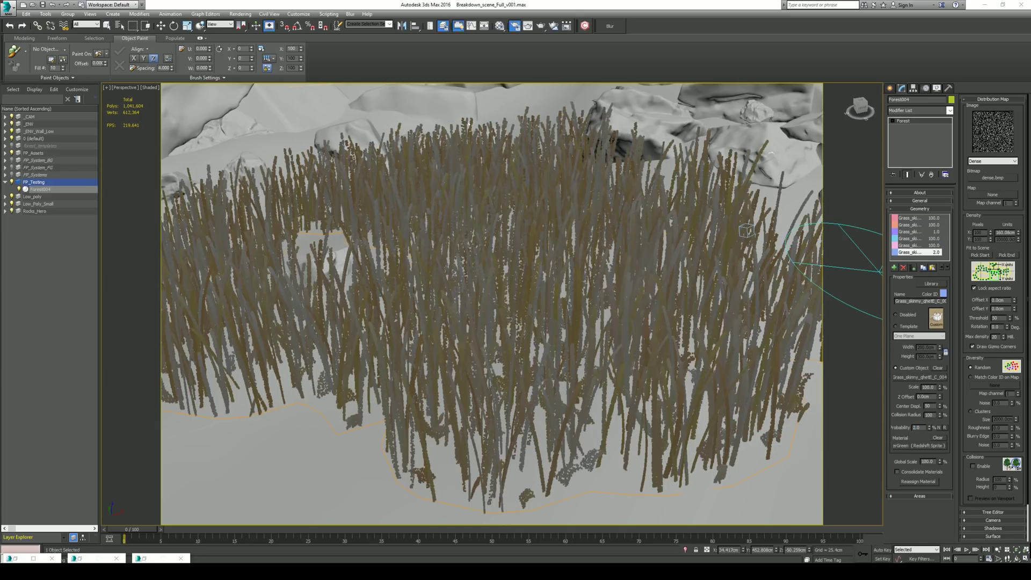
Maximize the PhysCamera001 viewport and open the paint Areas settings.
{"action": "left_click", "coordinate": [1025, 557]}
{"action": "right_click", "coordinate": [681, 421]}
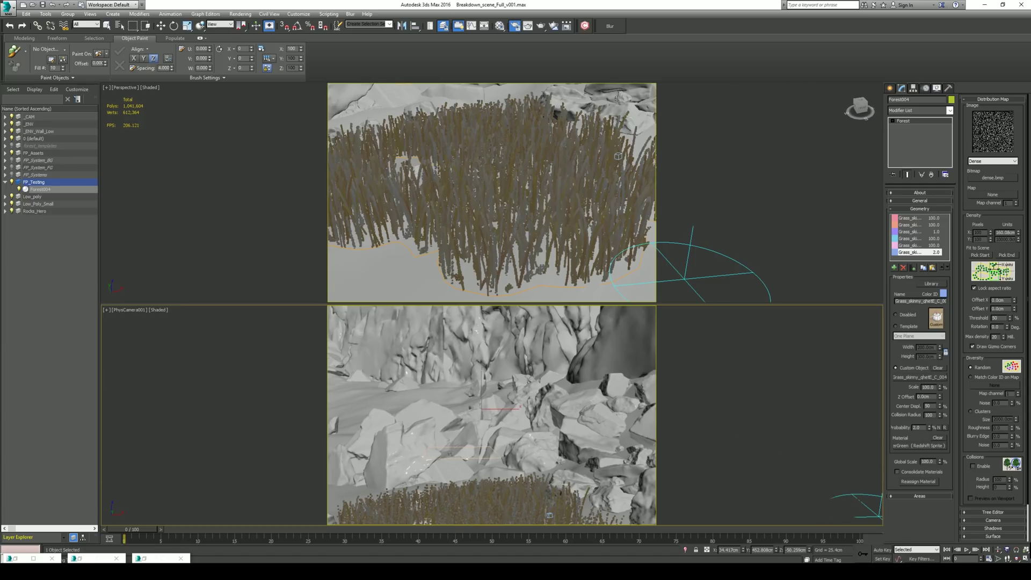
{"action": "left_click", "coordinate": [1025, 557]}
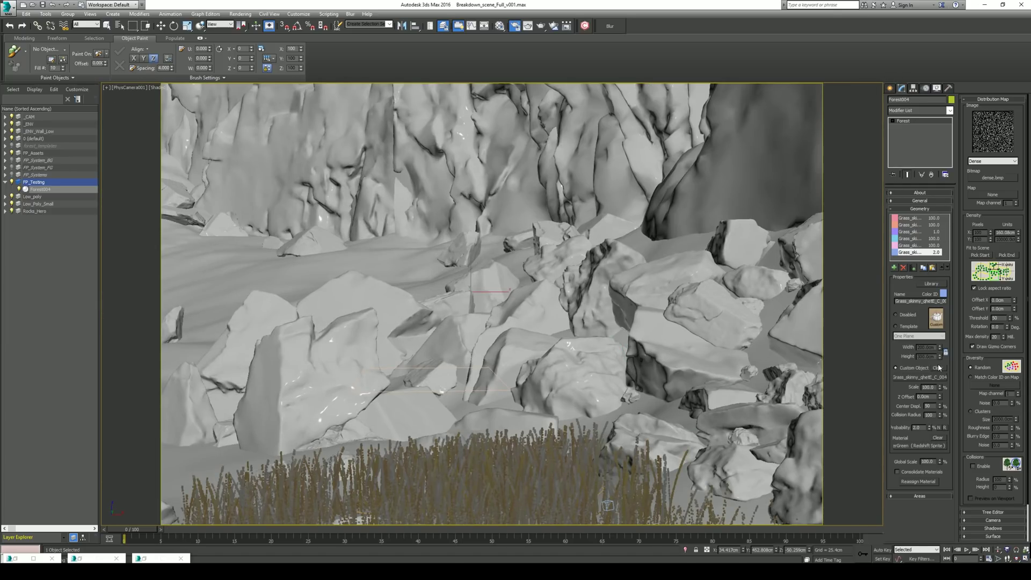
{"action": "left_click", "coordinate": [975, 101]}
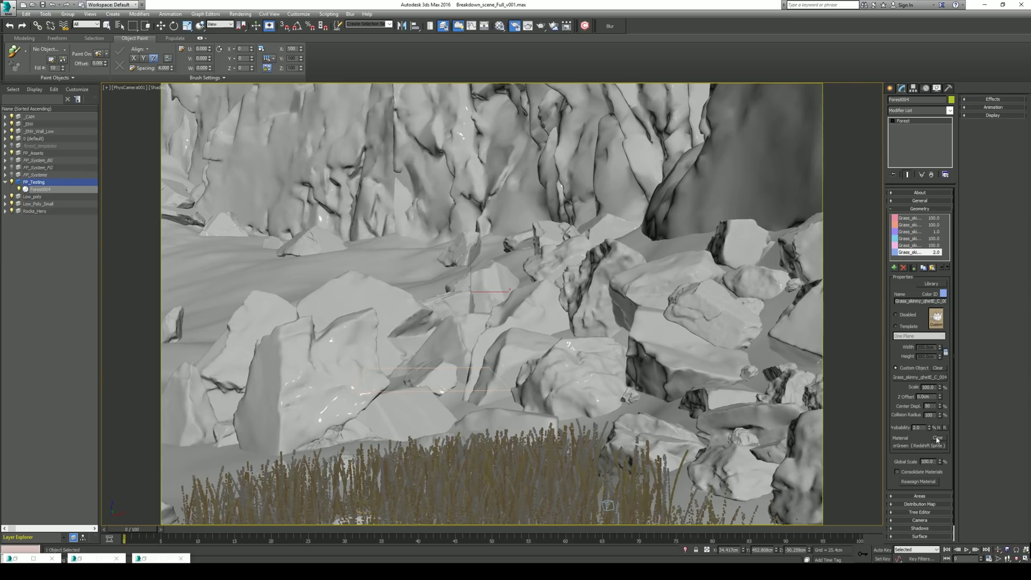
{"action": "left_click", "coordinate": [932, 495]}
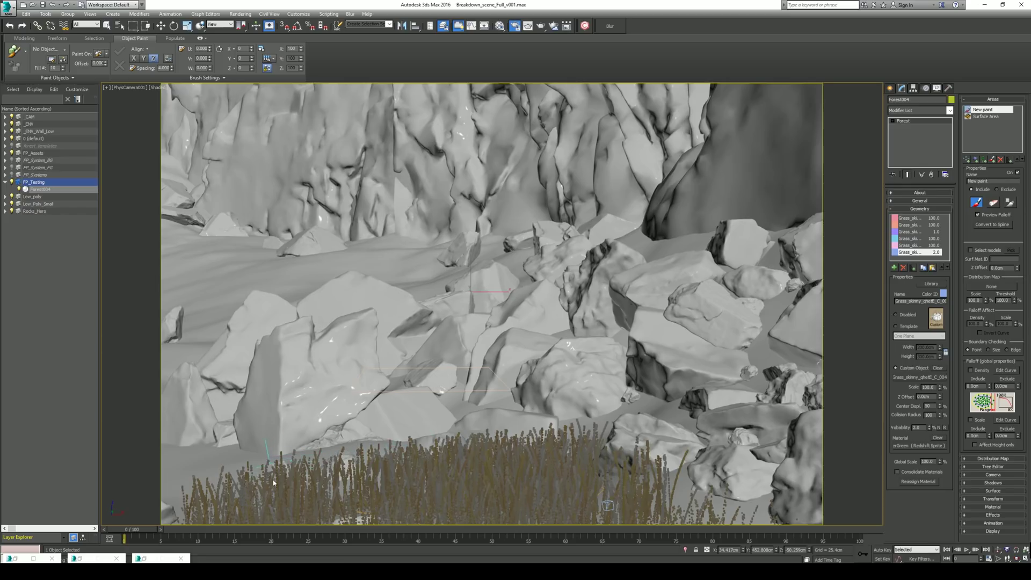
Paint grass strokes across the left, central and right-side rocks.
{"action": "mouse_move", "coordinate": [273, 483]}
{"action": "left_mouse_down"}
{"action": "mouse_move", "coordinate": [209, 494]}
{"action": "mouse_move", "coordinate": [678, 415]}
{"action": "mouse_move", "coordinate": [773, 307]}
{"action": "left_mouse_up"}
{"action": "left_click_drag", "start_coordinate": [524, 269], "coordinate": [511, 258]}
{"action": "mouse_move", "coordinate": [618, 236]}
{"action": "left_mouse_down"}
{"action": "mouse_move", "coordinate": [650, 226]}
{"action": "mouse_move", "coordinate": [693, 253]}
{"action": "left_mouse_up"}
{"action": "mouse_move", "coordinate": [412, 348]}
{"action": "left_mouse_down"}
{"action": "mouse_move", "coordinate": [408, 365]}
{"action": "mouse_move", "coordinate": [484, 397]}
{"action": "mouse_move", "coordinate": [523, 387]}
{"action": "left_mouse_up"}
{"action": "mouse_move", "coordinate": [403, 276]}
{"action": "left_mouse_down"}
{"action": "mouse_move", "coordinate": [438, 286]}
{"action": "mouse_move", "coordinate": [407, 292]}
{"action": "left_mouse_up"}
{"action": "mouse_move", "coordinate": [204, 344]}
{"action": "left_mouse_down"}
{"action": "mouse_move", "coordinate": [164, 376]}
{"action": "mouse_move", "coordinate": [189, 345]}
{"action": "mouse_move", "coordinate": [357, 255]}
{"action": "left_mouse_up"}
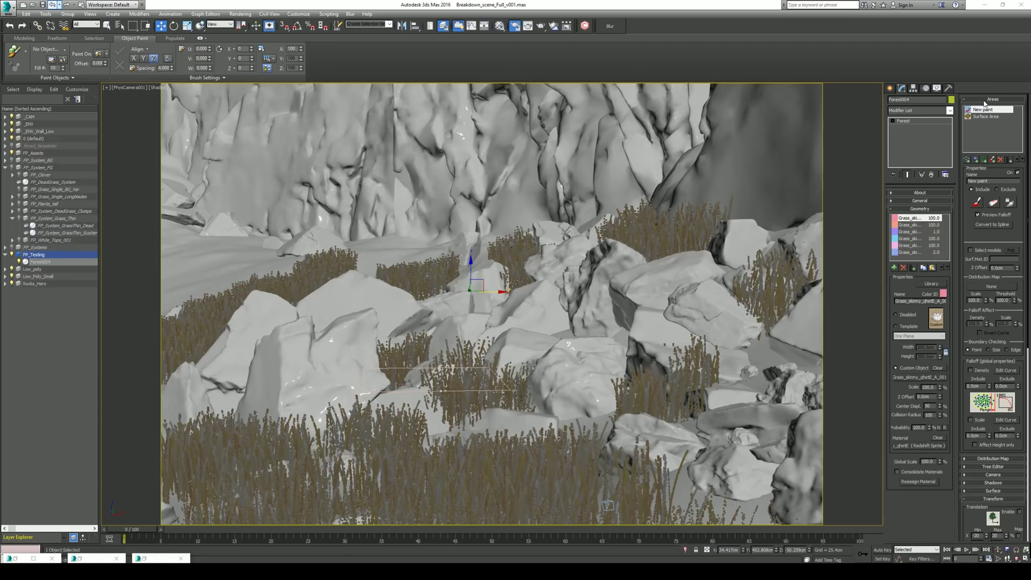
Erase the grass patches from the centre-right rocks.
{"action": "left_click", "coordinate": [993, 203]}
{"action": "mouse_move", "coordinate": [665, 236]}
{"action": "left_mouse_down"}
{"action": "mouse_move", "coordinate": [700, 246]}
{"action": "mouse_move", "coordinate": [621, 230]}
{"action": "mouse_move", "coordinate": [655, 253]}
{"action": "mouse_move", "coordinate": [718, 253]}
{"action": "left_mouse_up"}
{"action": "mouse_move", "coordinate": [503, 299]}
{"action": "left_mouse_down"}
{"action": "mouse_move", "coordinate": [496, 262]}
{"action": "mouse_move", "coordinate": [534, 283]}
{"action": "mouse_move", "coordinate": [416, 297]}
{"action": "mouse_move", "coordinate": [428, 288]}
{"action": "mouse_move", "coordinate": [383, 285]}
{"action": "mouse_move", "coordinate": [405, 285]}
{"action": "mouse_move", "coordinate": [390, 296]}
{"action": "mouse_move", "coordinate": [391, 285]}
{"action": "mouse_move", "coordinate": [308, 282]}
{"action": "mouse_move", "coordinate": [326, 283]}
{"action": "mouse_move", "coordinate": [246, 352]}
{"action": "left_mouse_up"}
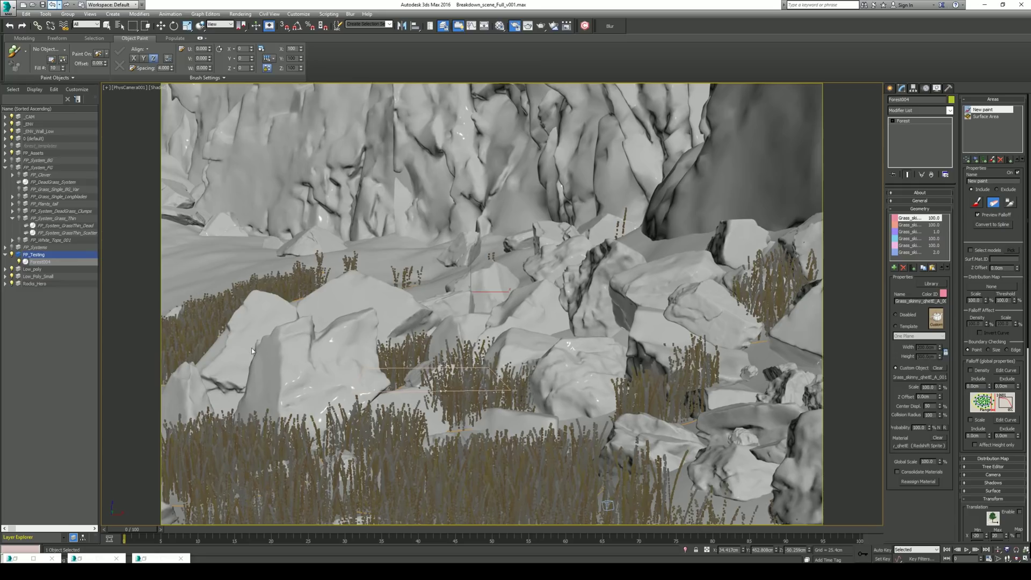
Add a new paint area and paint a grass band along the foreground.
{"action": "left_click", "coordinate": [1018, 173]}
{"action": "left_click", "coordinate": [992, 160]}
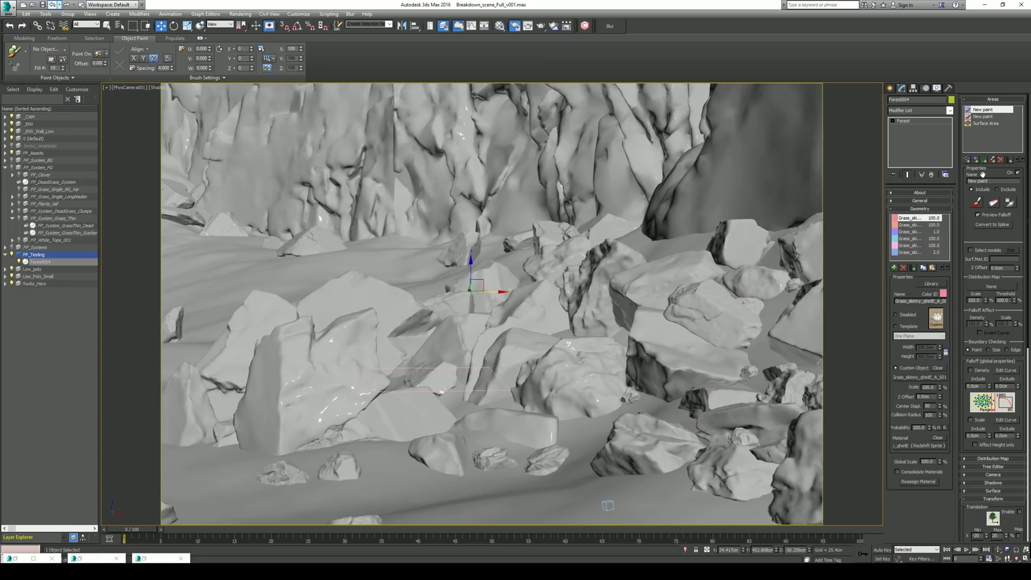
{"action": "left_click", "coordinate": [976, 203]}
{"action": "mouse_move", "coordinate": [552, 483]}
{"action": "left_mouse_down"}
{"action": "mouse_move", "coordinate": [520, 505]}
{"action": "mouse_move", "coordinate": [457, 496]}
{"action": "mouse_move", "coordinate": [302, 510]}
{"action": "mouse_move", "coordinate": [291, 528]}
{"action": "mouse_move", "coordinate": [373, 513]}
{"action": "mouse_move", "coordinate": [463, 538]}
{"action": "mouse_move", "coordinate": [590, 526]}
{"action": "mouse_move", "coordinate": [597, 507]}
{"action": "mouse_move", "coordinate": [688, 523]}
{"action": "mouse_move", "coordinate": [521, 516]}
{"action": "mouse_move", "coordinate": [436, 492]}
{"action": "mouse_move", "coordinate": [282, 494]}
{"action": "mouse_move", "coordinate": [242, 515]}
{"action": "mouse_move", "coordinate": [224, 497]}
{"action": "left_mouse_up"}
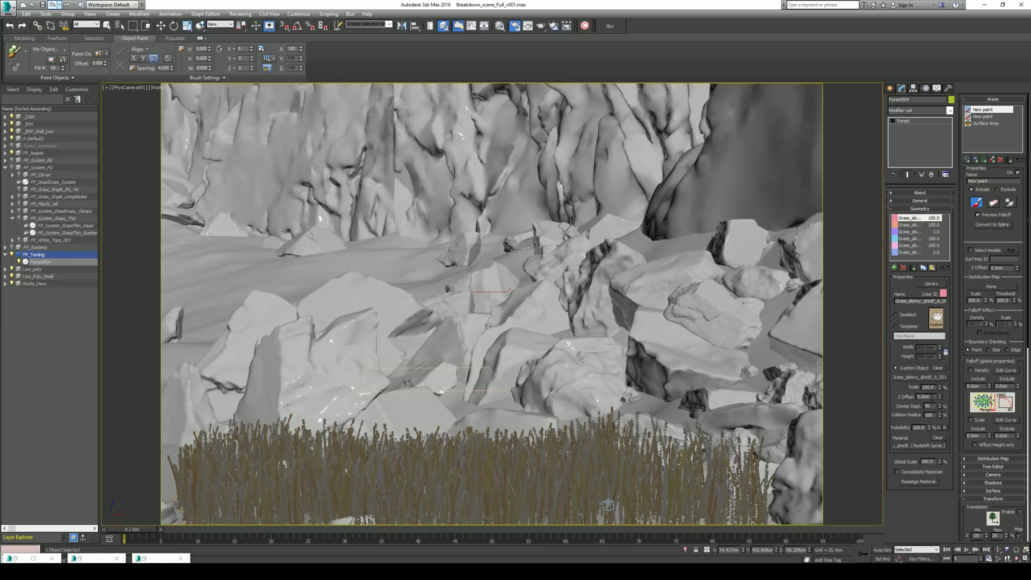
Set the Z Offset of all six grass variants to -10 cm.
{"action": "left_click", "coordinate": [921, 396]}
{"action": "type", "text": "40"}
{"action": "key", "text": "Return"}
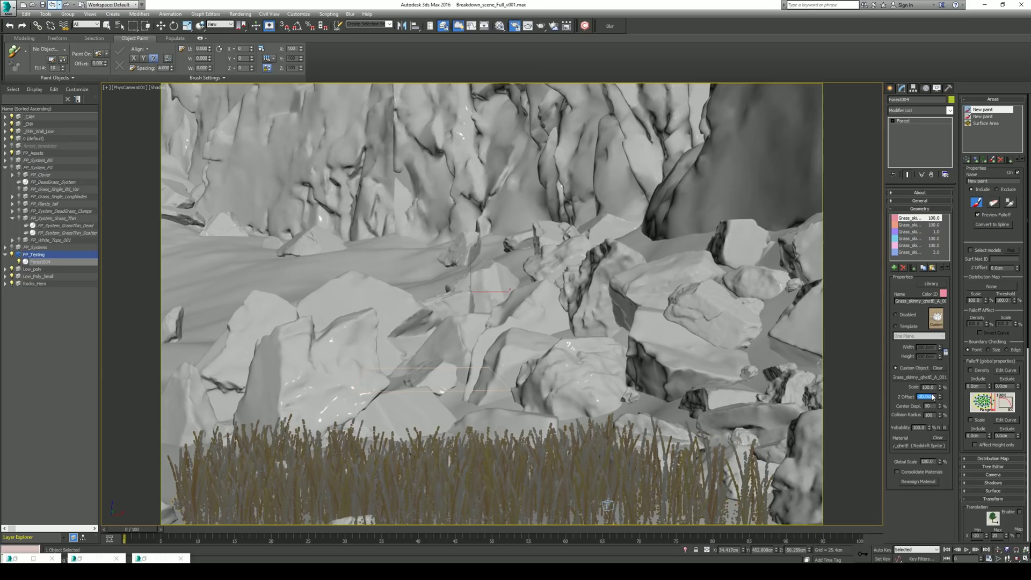
{"action": "left_click", "coordinate": [915, 223]}
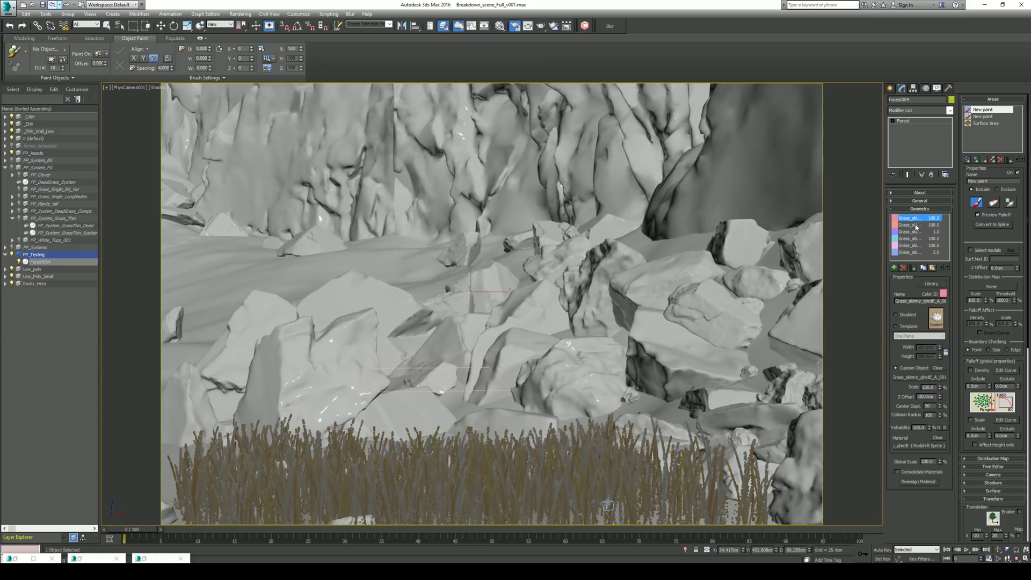
{"action": "left_click", "coordinate": [917, 252], "text": "shift"}
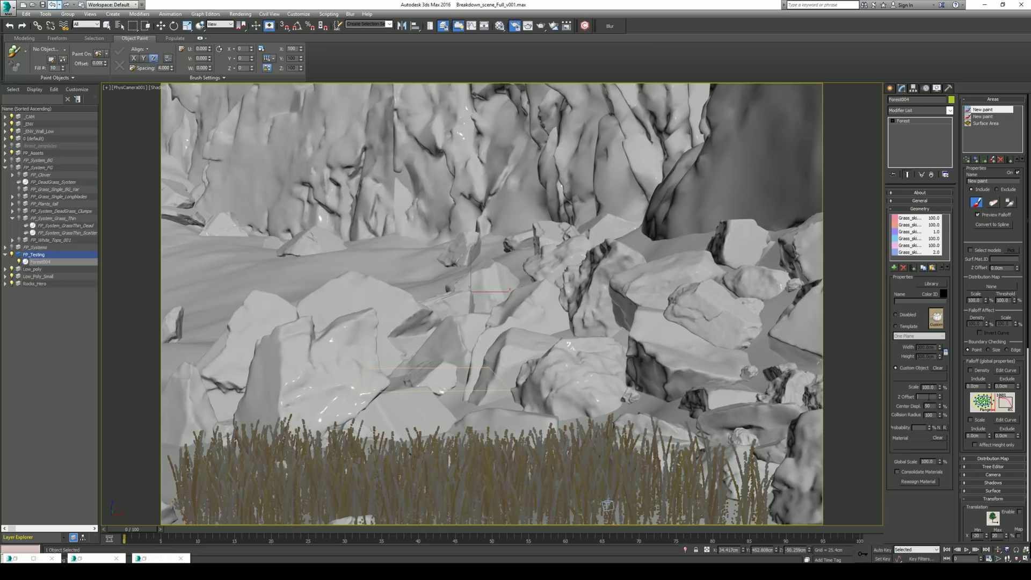
{"action": "type", "text": "-20"}
{"action": "key", "text": "Return"}
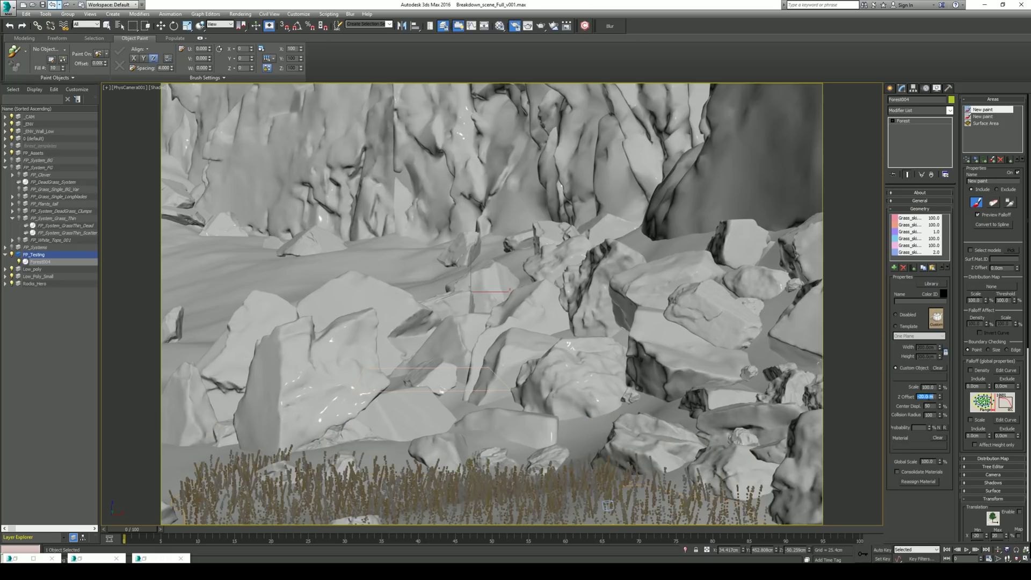
{"action": "type", "text": "-10"}
{"action": "key", "text": "Return"}
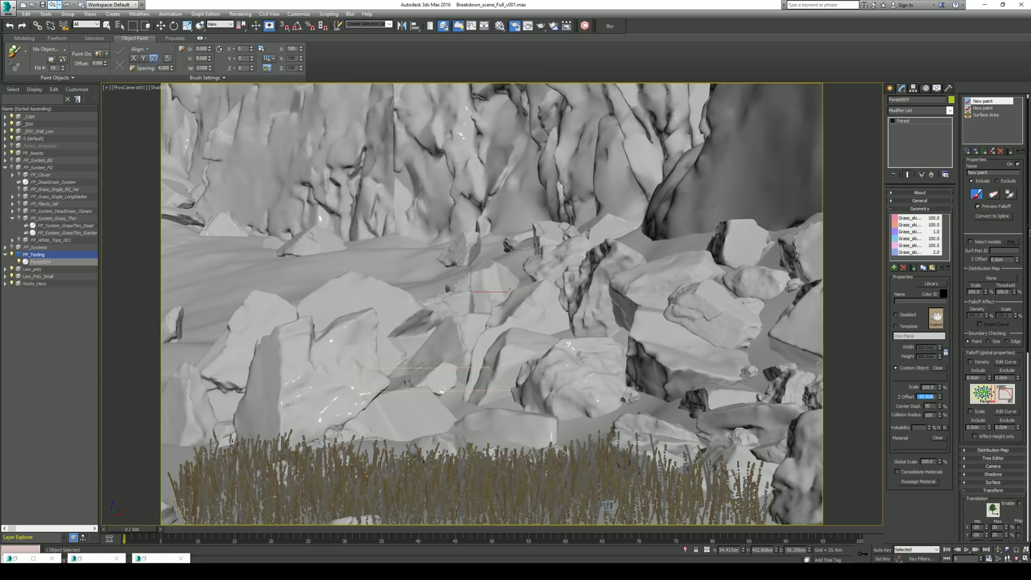
Enable Horizontal Mirror on the grass instances.
{"action": "scroll", "coordinate": [963, 385], "scroll_direction": "down", "scroll_amount": 3}
{"action": "scroll", "coordinate": [1025, 397], "scroll_direction": "down", "scroll_amount": 3}
{"action": "scroll", "coordinate": [1026, 404], "scroll_direction": "down", "scroll_amount": 4}
{"action": "left_click", "coordinate": [968, 496]}
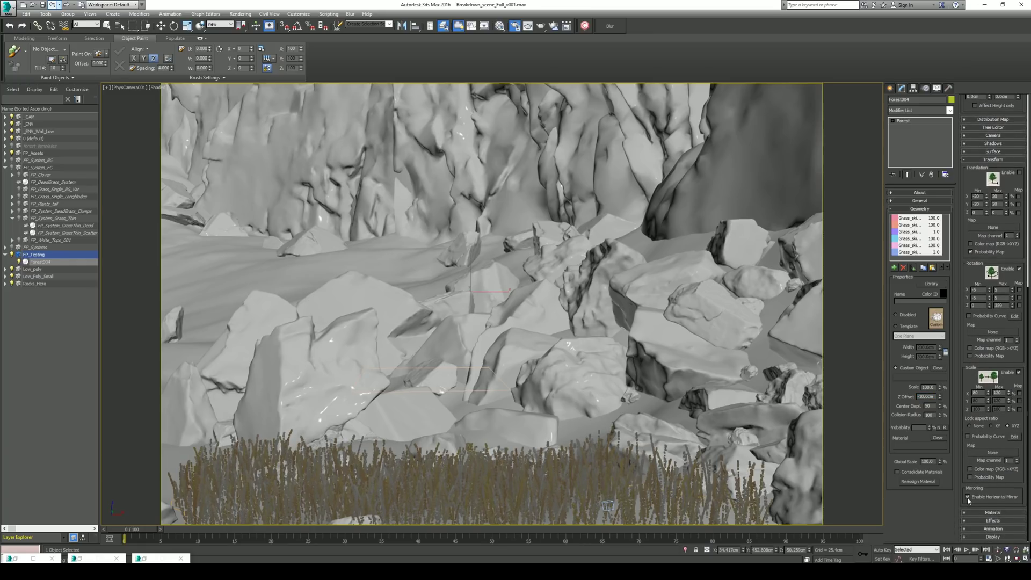
Switch the Distribution Map to Full and raise Density X to about 329.77 cm.
{"action": "scroll", "coordinate": [993, 429], "scroll_direction": "up", "scroll_amount": 1}
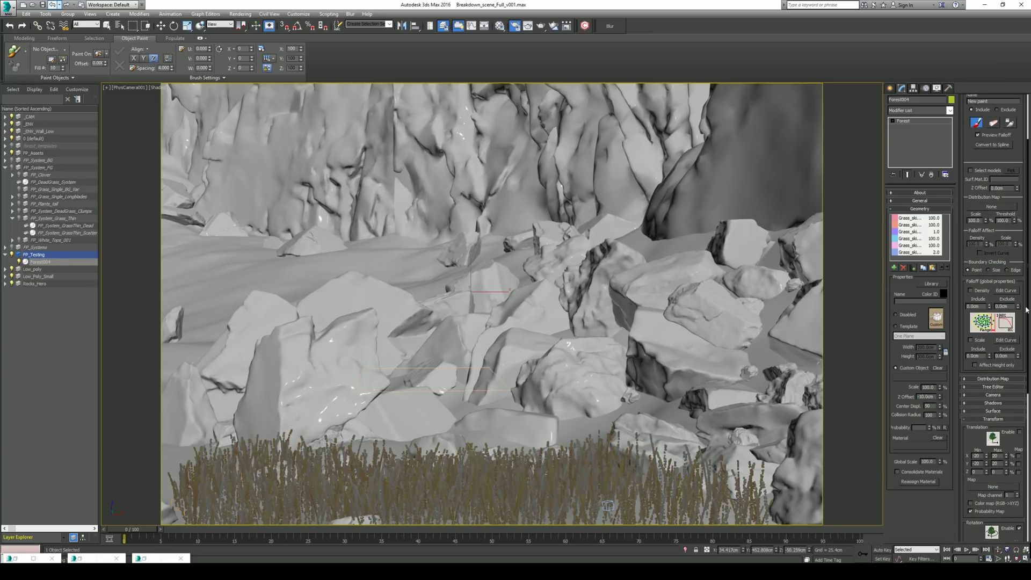
{"action": "left_click", "coordinate": [993, 196]}
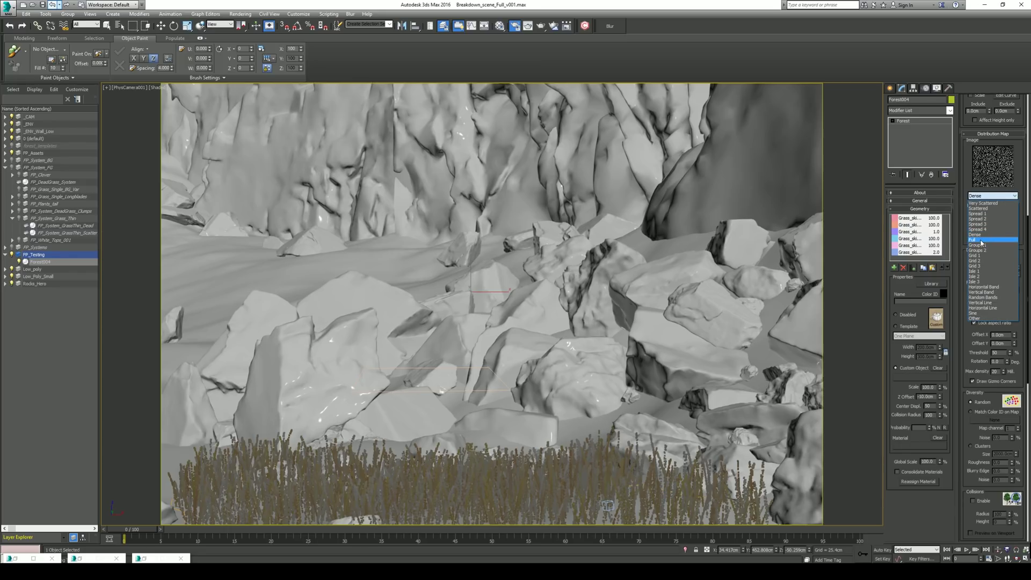
{"action": "left_click", "coordinate": [980, 239]}
{"action": "mouse_move", "coordinate": [1018, 267]}
{"action": "left_mouse_down"}
{"action": "mouse_move", "coordinate": [1005, 223]}
{"action": "mouse_move", "coordinate": [1014, 248]}
{"action": "left_mouse_up"}
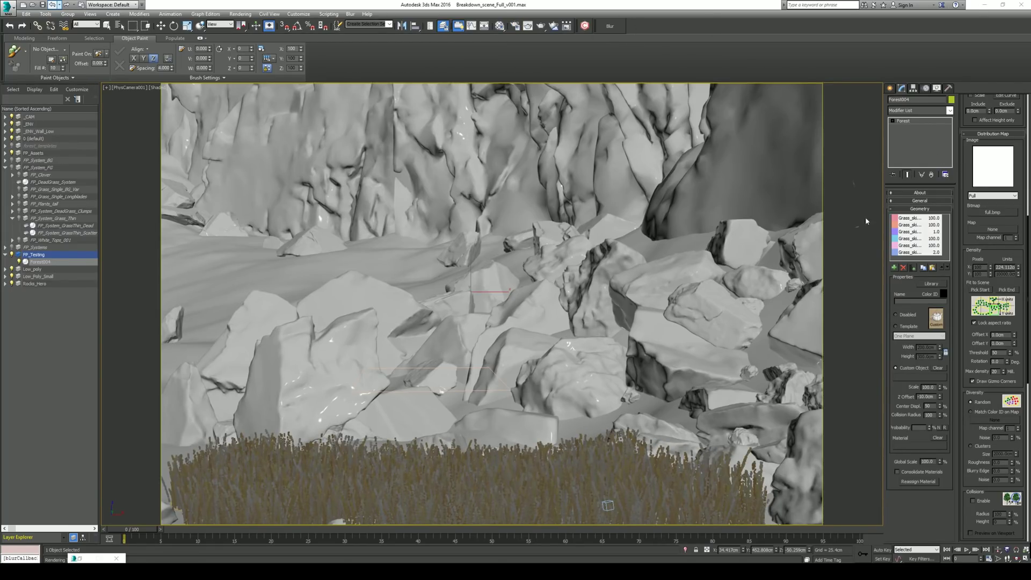
{"action": "left_click", "coordinate": [917, 246]}
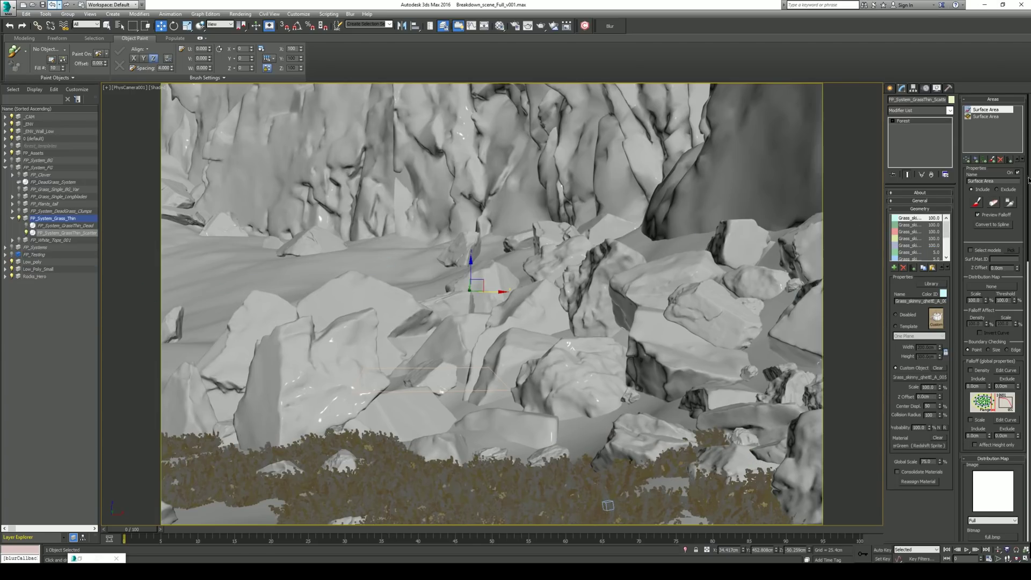
Close the render window and make the thin grass scatter and FP_Plants_tall layers visible.
{"action": "scroll", "coordinate": [1028, 180], "scroll_direction": "down", "scroll_amount": 10}
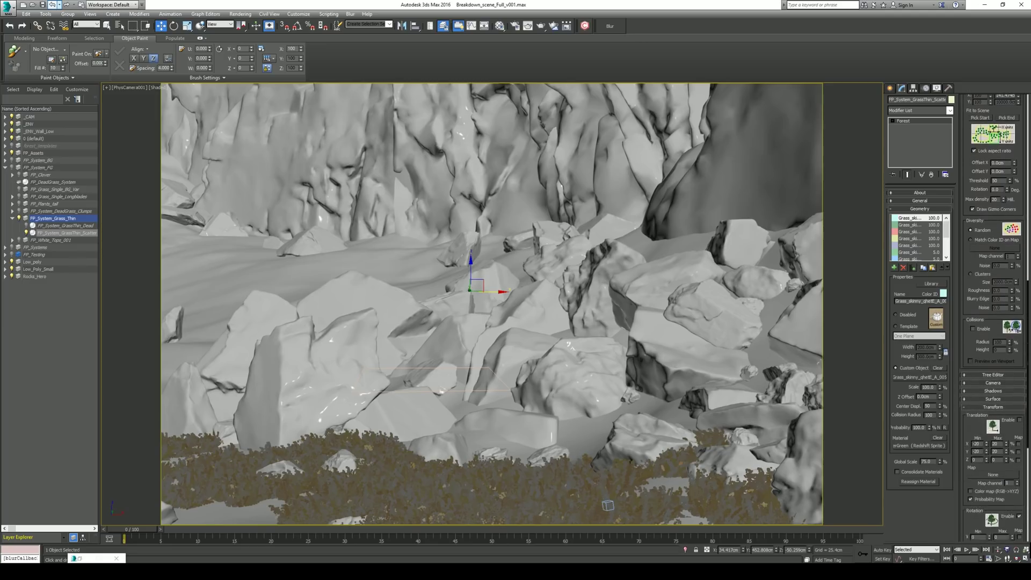
{"action": "scroll", "coordinate": [993, 316], "scroll_direction": "down", "scroll_amount": 5}
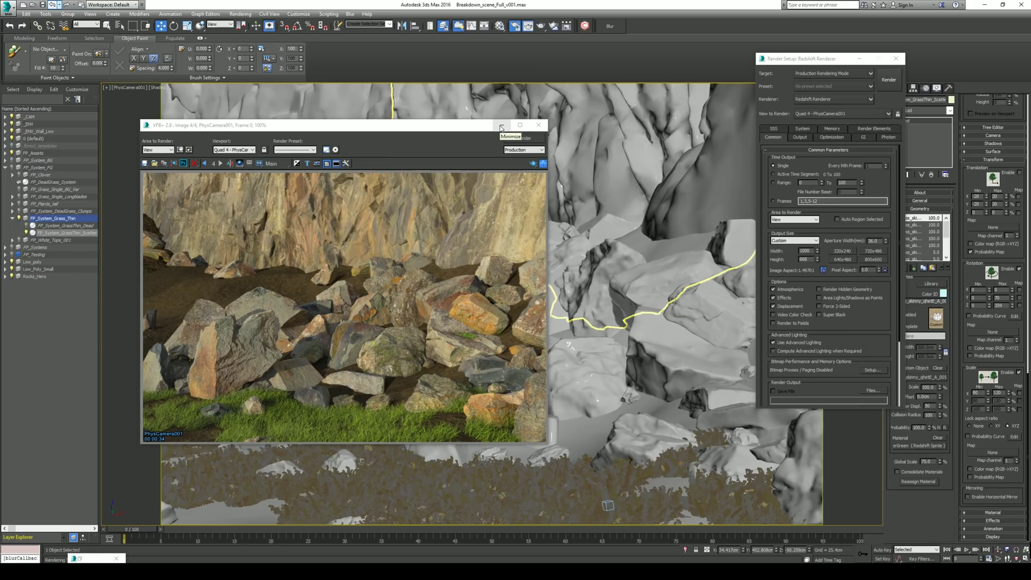
{"action": "left_click", "coordinate": [501, 128]}
{"action": "left_click", "coordinate": [26, 233]}
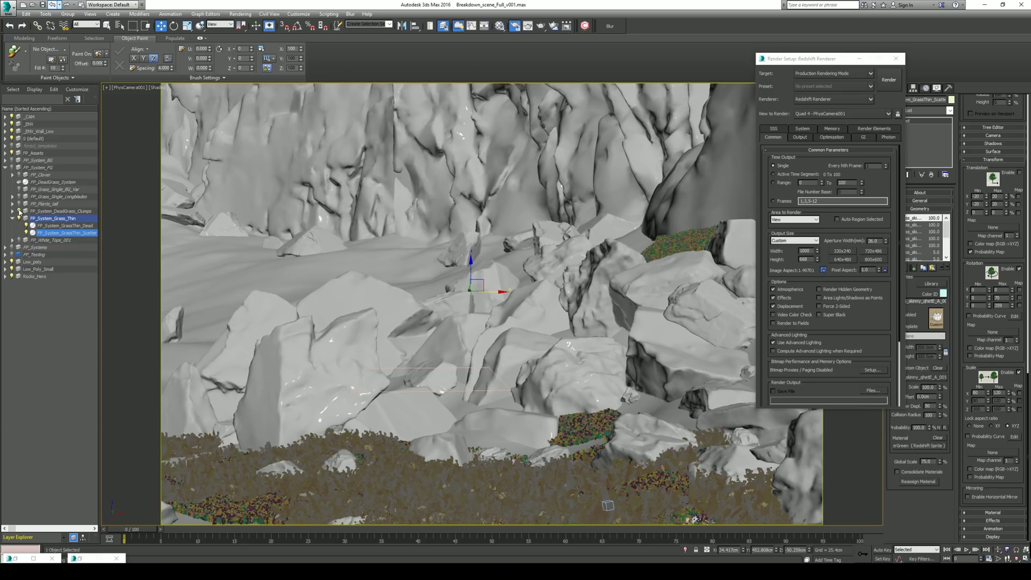
{"action": "left_click", "coordinate": [19, 204]}
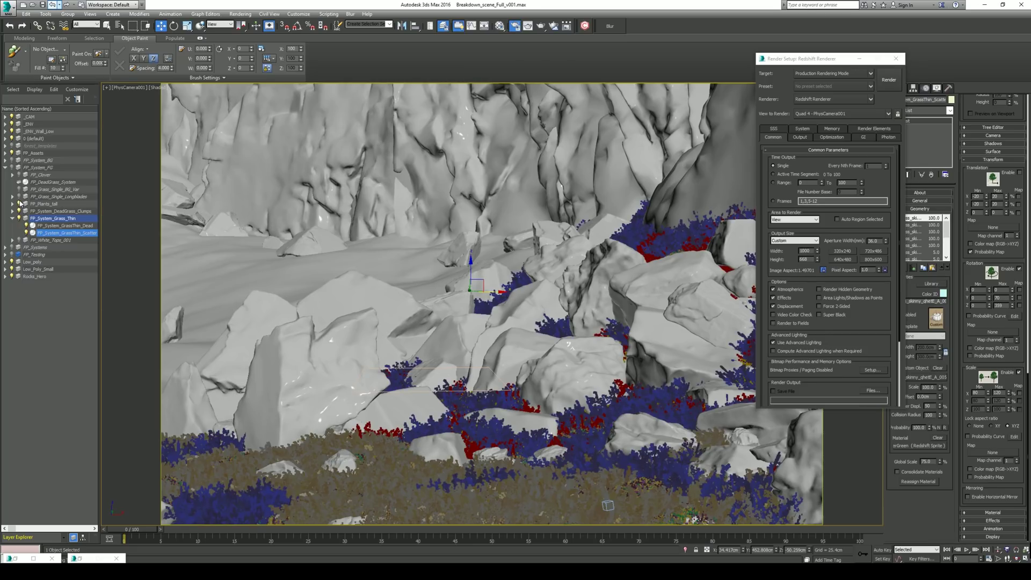
Show the FP_Grass_Single_Longblades layer and render the PhysCamera001 view with Shift+Q.
{"action": "left_click", "coordinate": [20, 197]}
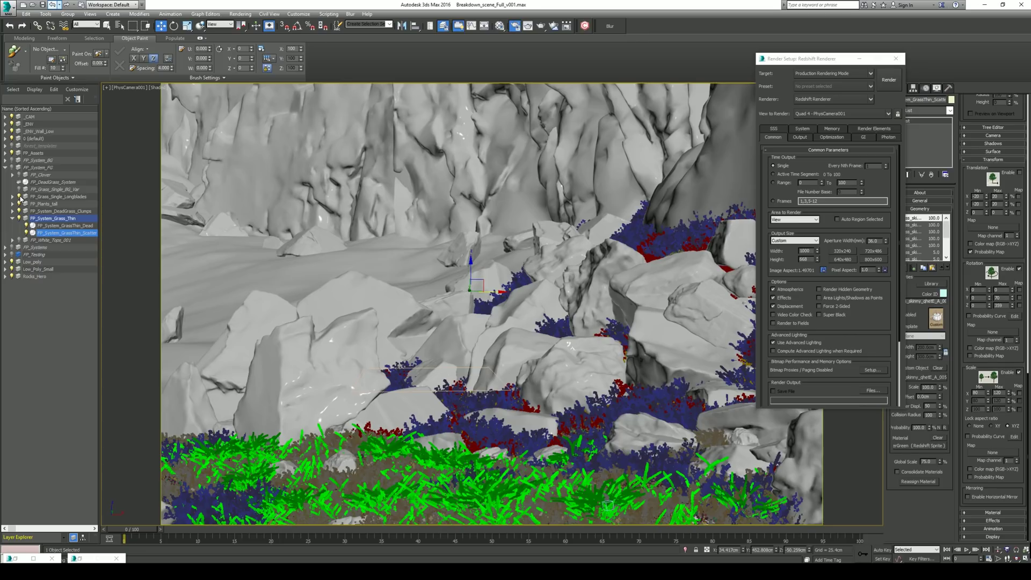
{"action": "key", "text": "shift+q"}
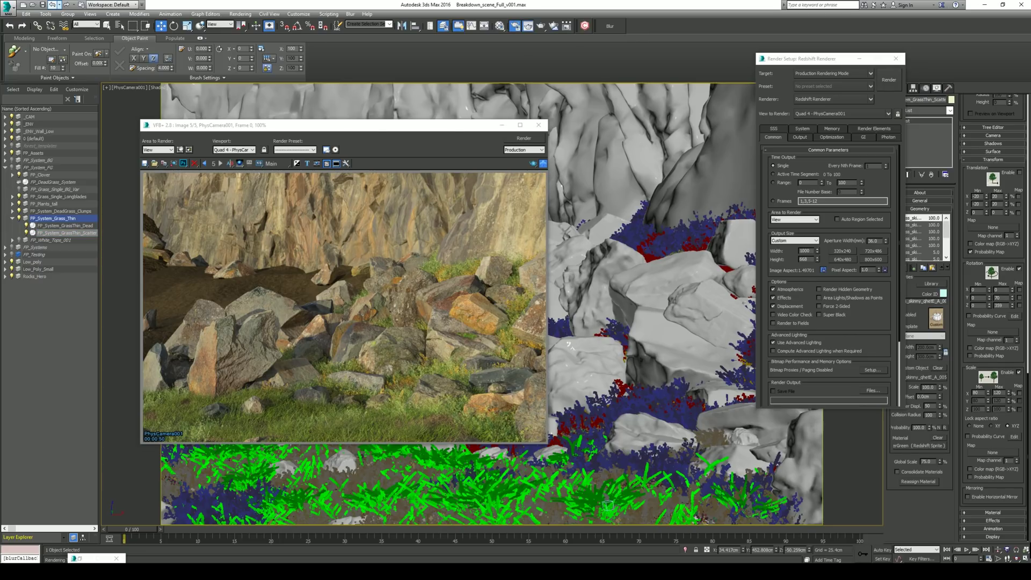
{"action": "left_click_drag", "start_coordinate": [423, 133], "coordinate": [533, 138]}
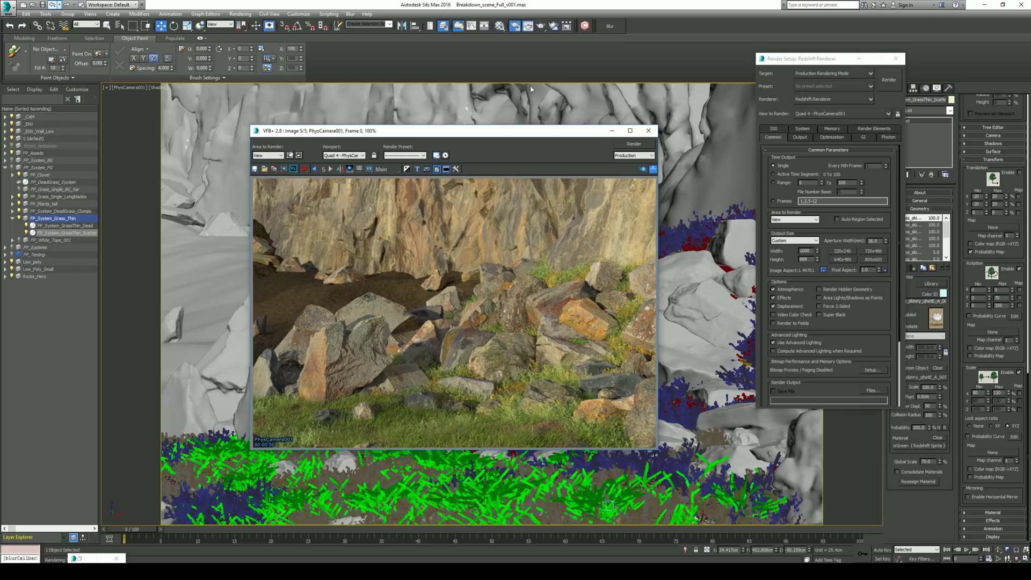